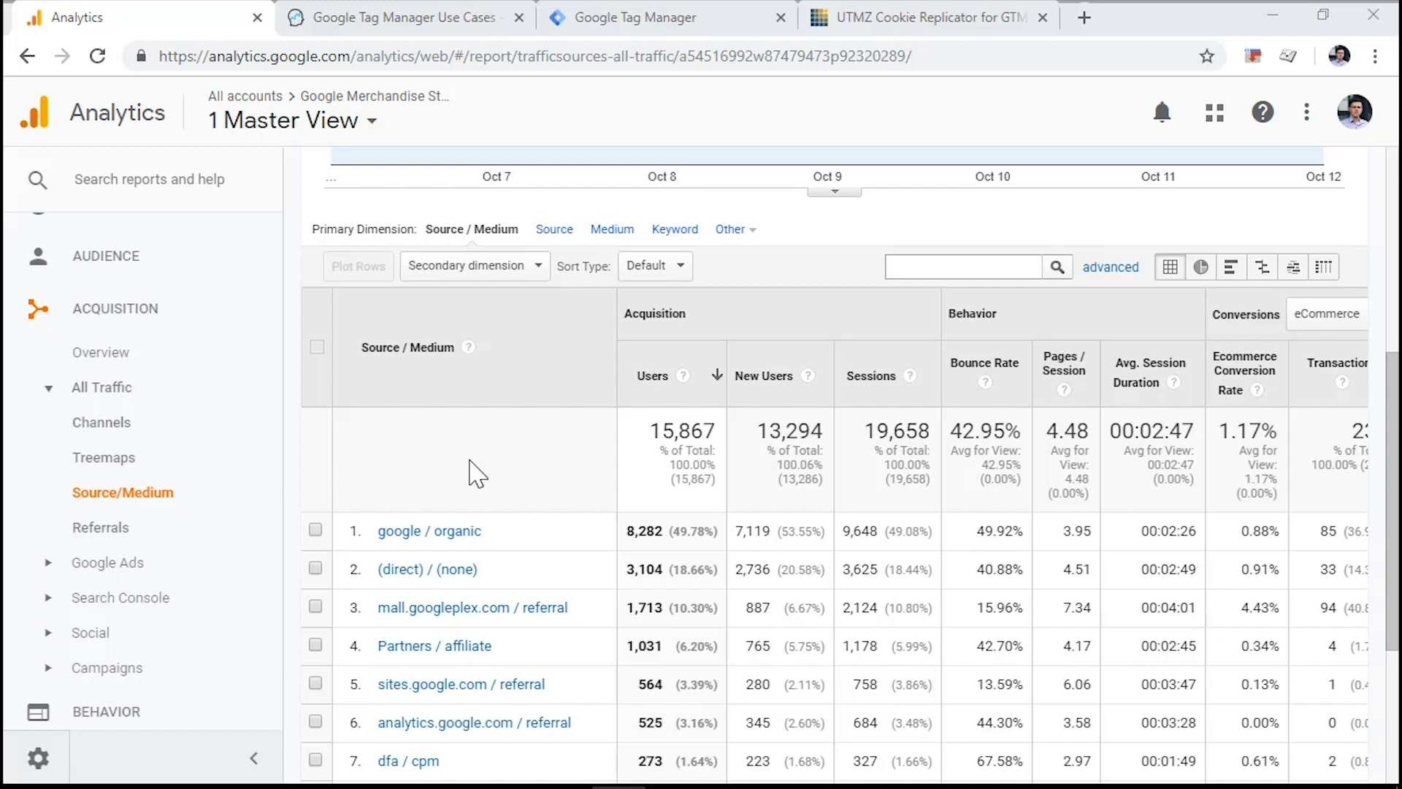
- Switch to the LunaMetrics 'UTMZ Cookie Replicator for GTM' recipe page in the browser
{"action": "left_click", "coordinate": [929, 16]}
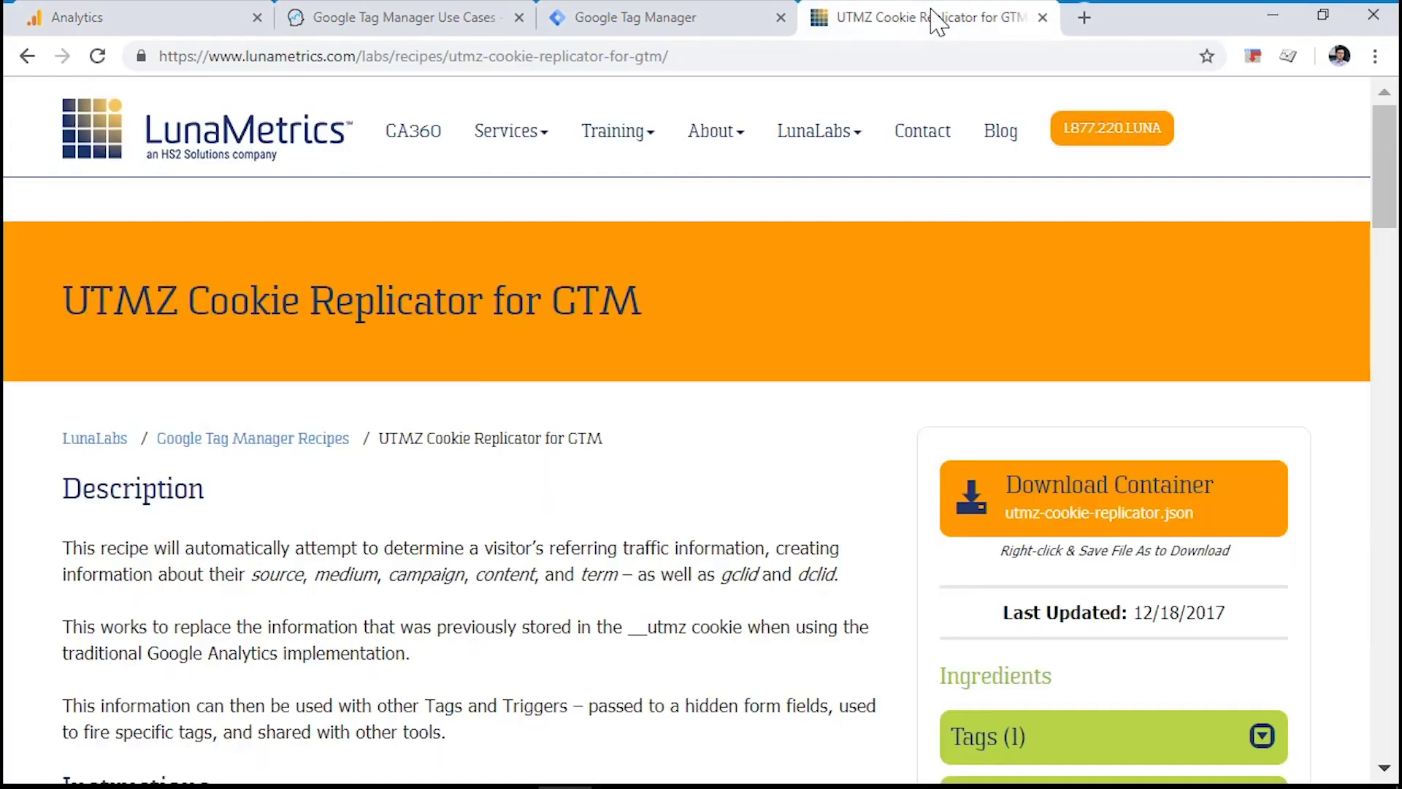
{"action": "mouse_move", "coordinate": [840, 135]}
- Go back to the Demo container's Default Workspace overview to see its 2 added changes
{"action": "left_click", "coordinate": [697, 16]}
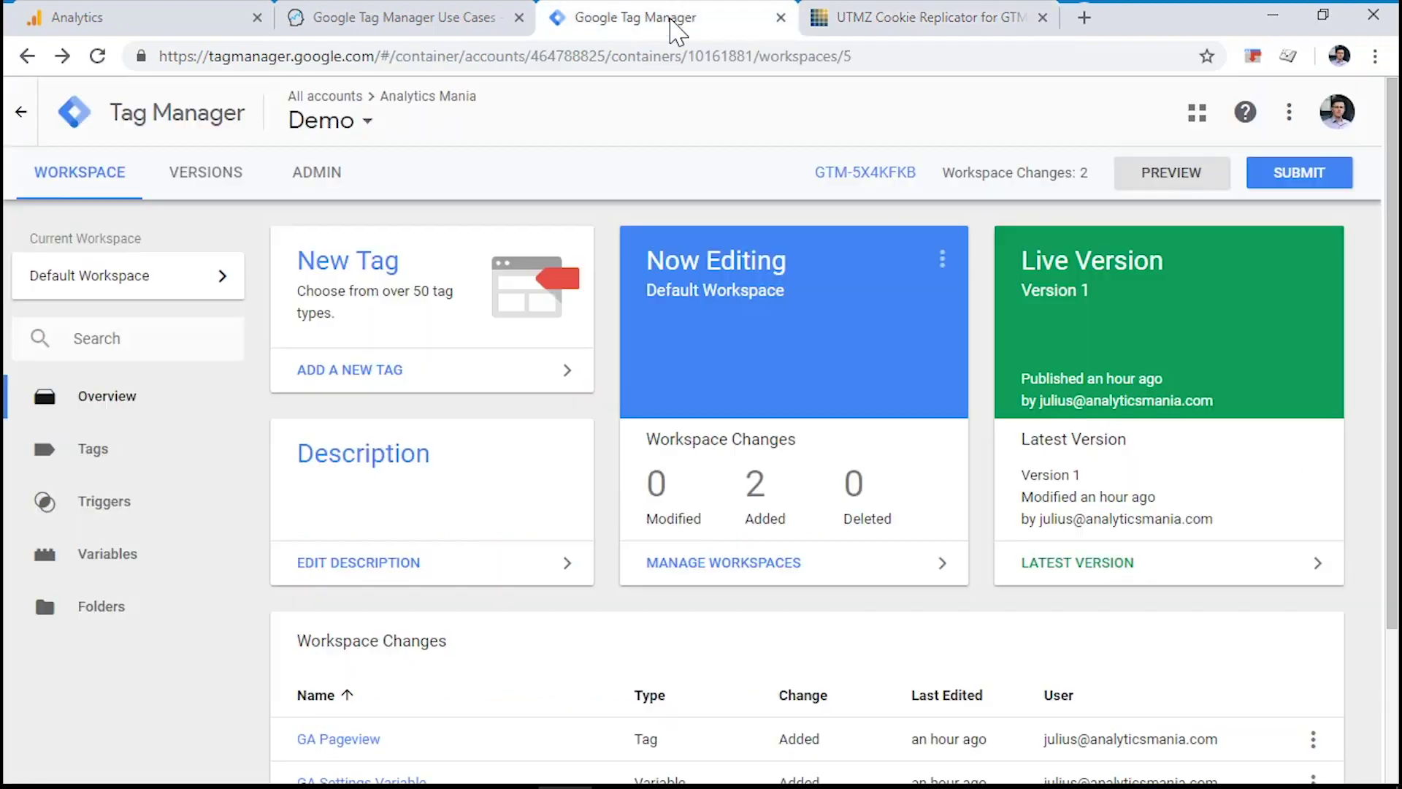
{"action": "scroll", "coordinate": [606, 336], "scroll_direction": "down", "scroll_amount": 3}
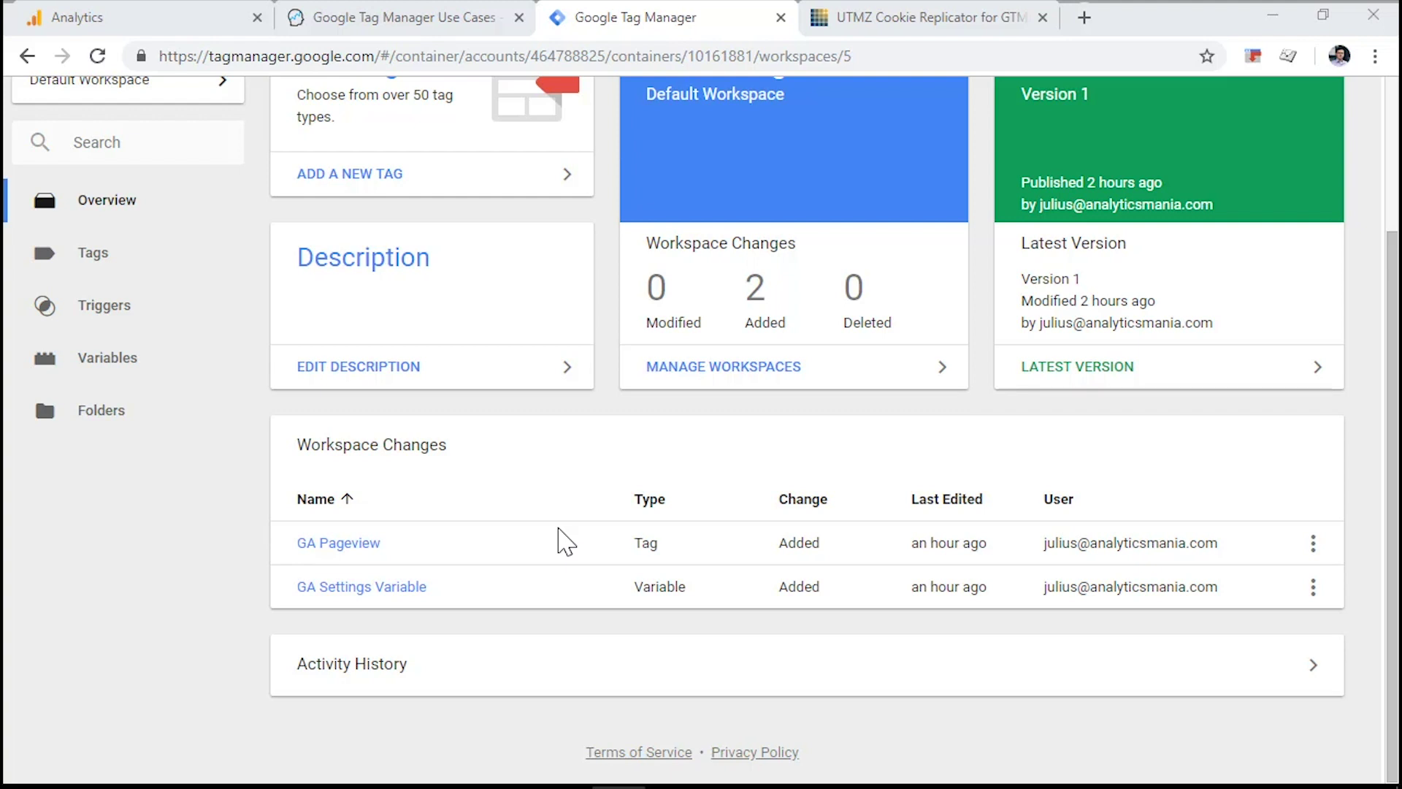
- Select the whole 378-line UTMZ cookie replicator script in Notepad++ to copy it
{"action": "key", "text": "alt+Tab"}
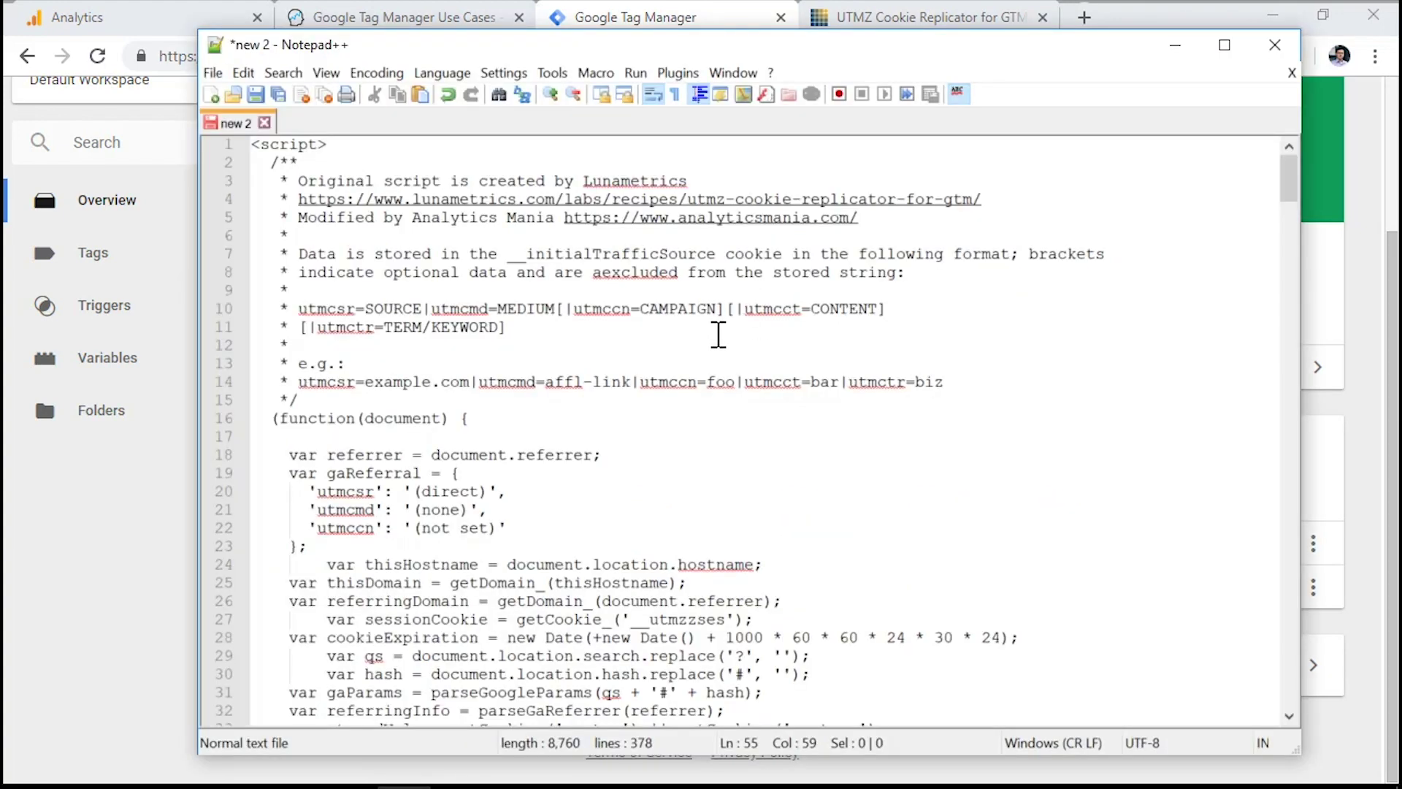
{"action": "key", "text": "ctrl+a"}
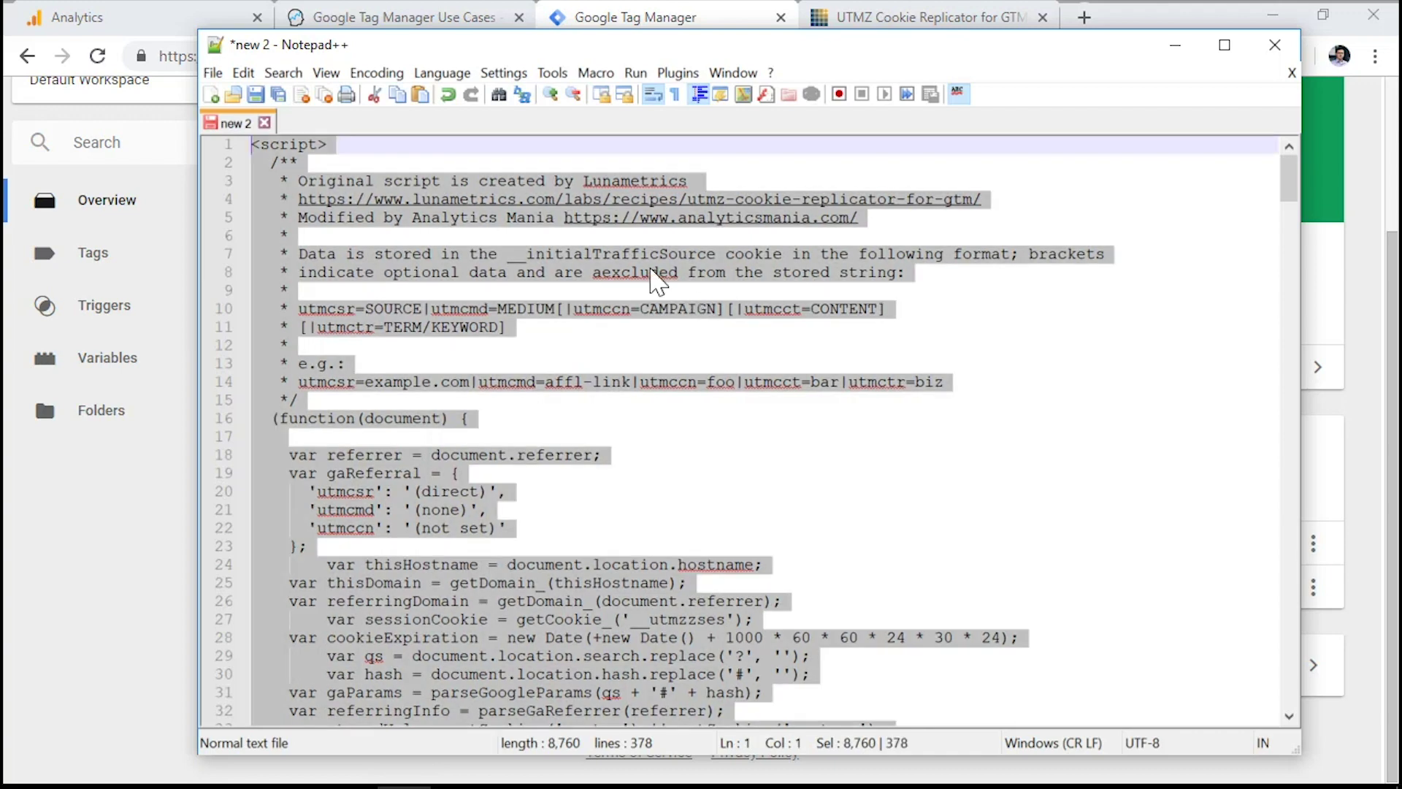
{"action": "right_click", "coordinate": [650, 266]}
- Copy the script and paste it into a new Custom HTML tag in Tag Manager
{"action": "key", "text": "Return"}
{"action": "left_click", "coordinate": [694, 12]}
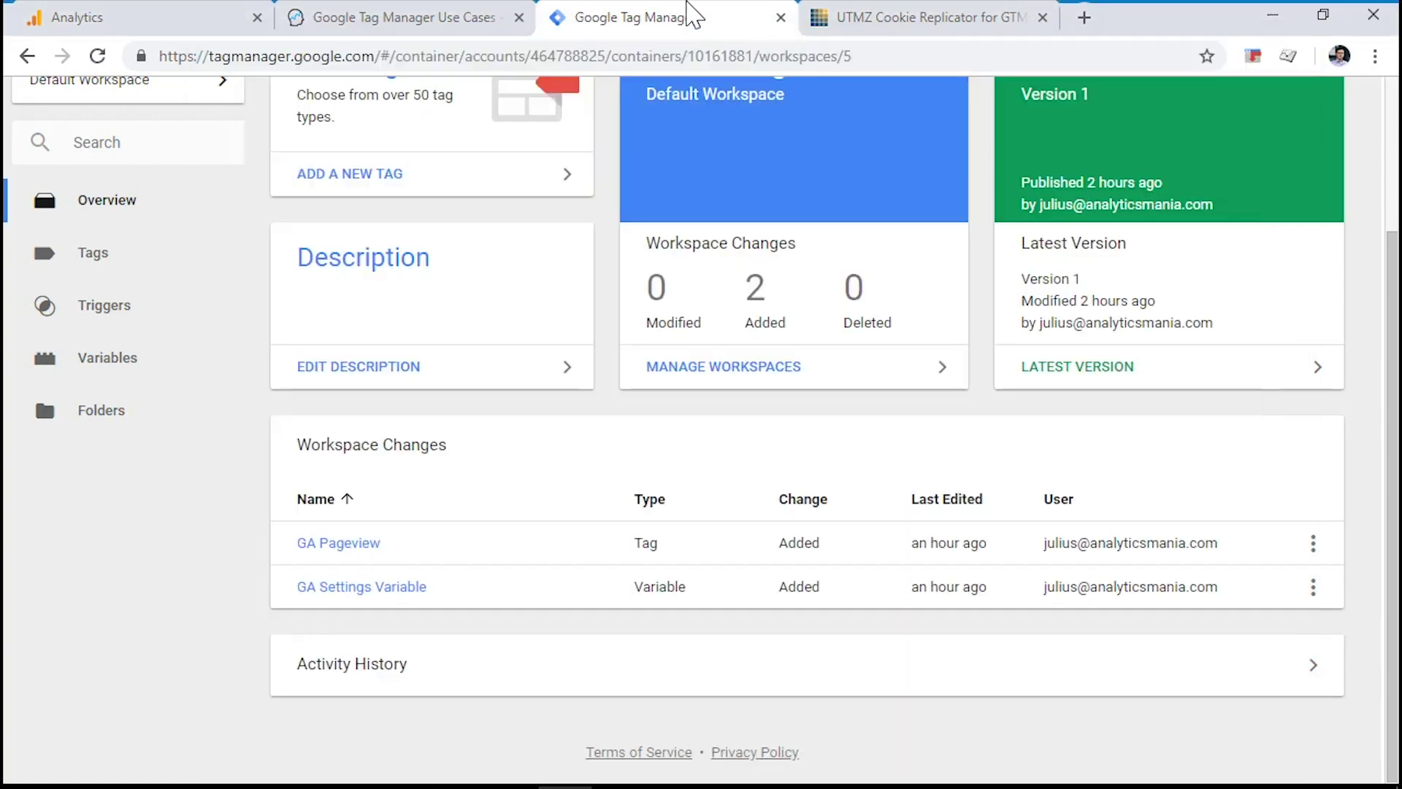
{"action": "scroll", "coordinate": [249, 292], "scroll_direction": "up", "scroll_amount": 3}
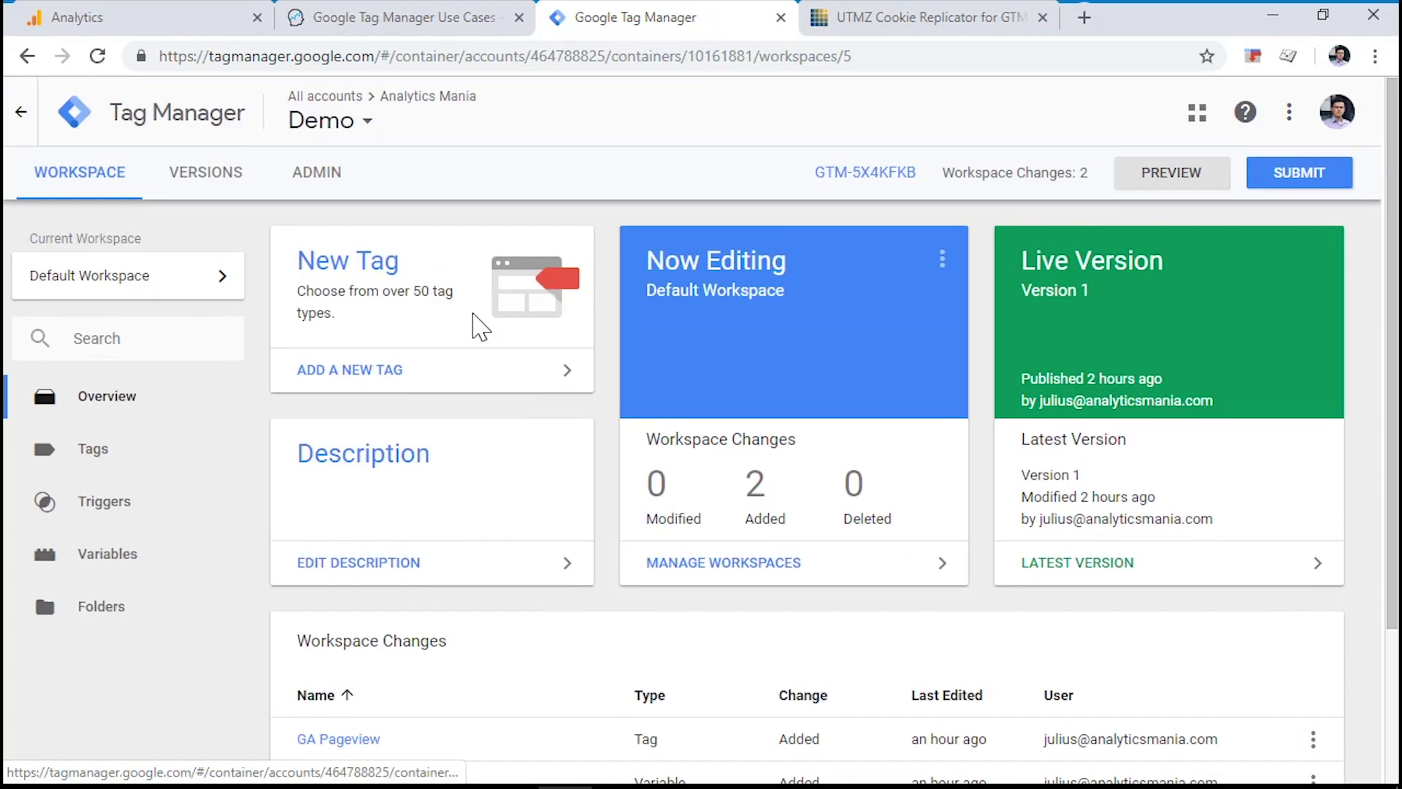
{"action": "left_click", "coordinate": [125, 466]}
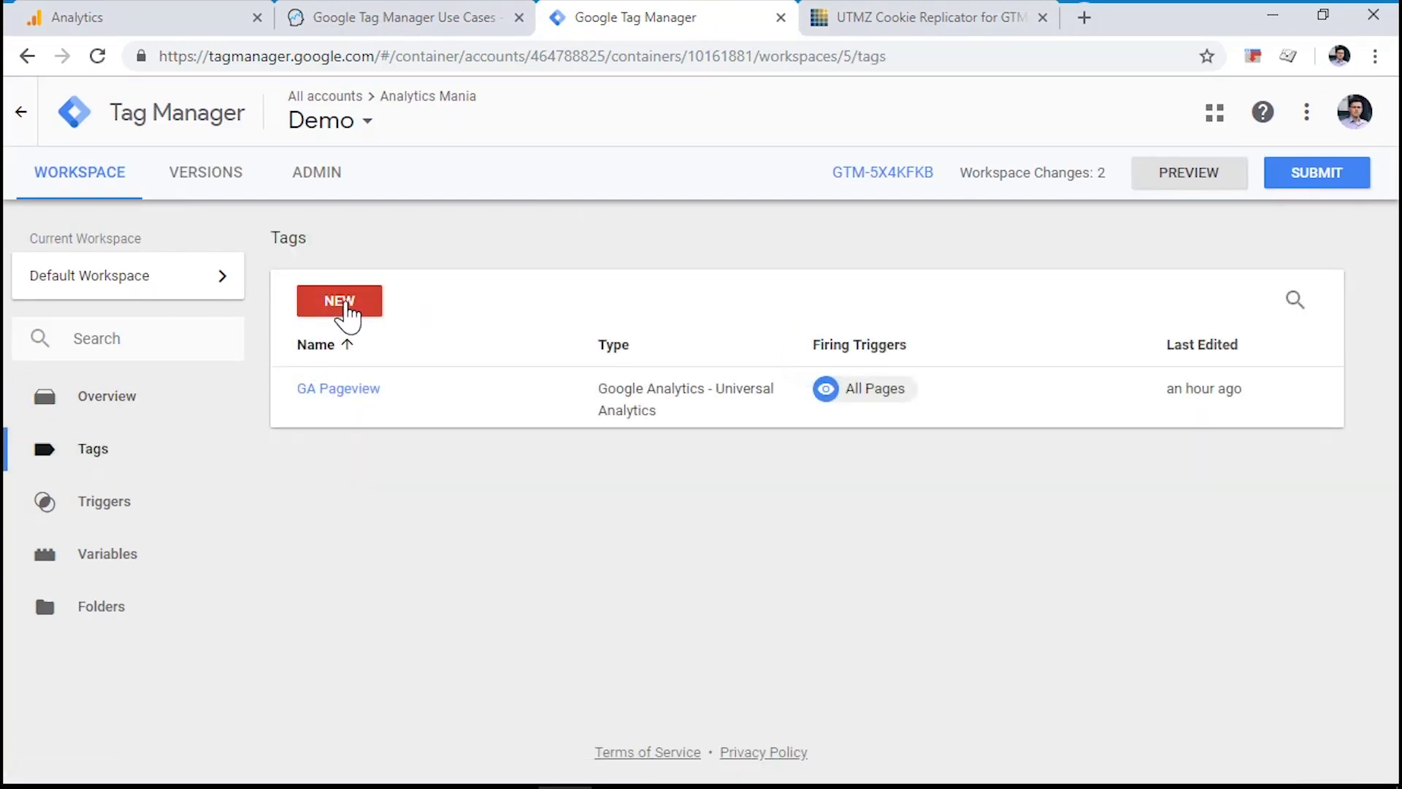
{"action": "left_click", "coordinate": [345, 312]}
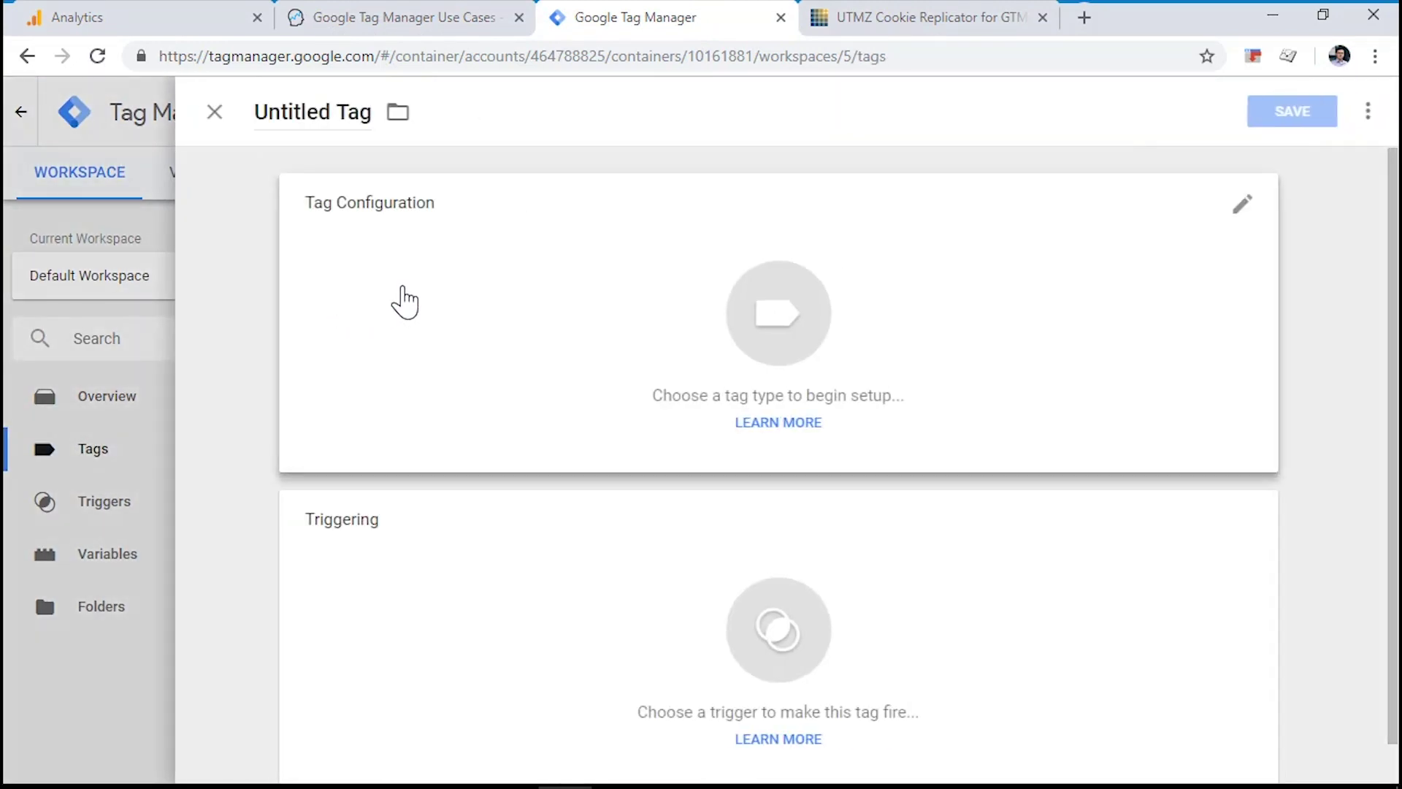
{"action": "left_click", "coordinate": [468, 315]}
{"action": "scroll", "coordinate": [970, 298], "scroll_direction": "down", "scroll_amount": 3}
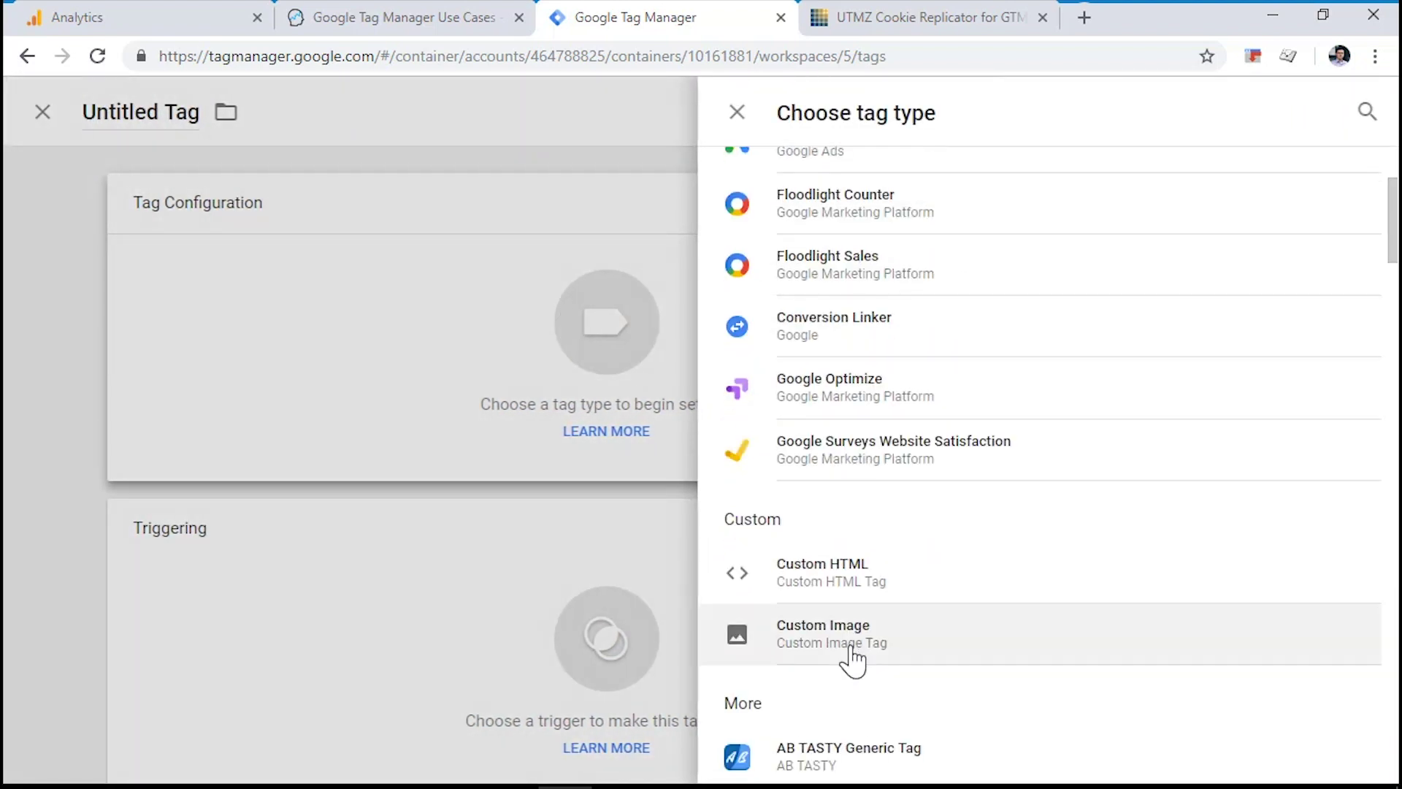
{"action": "left_click", "coordinate": [933, 577]}
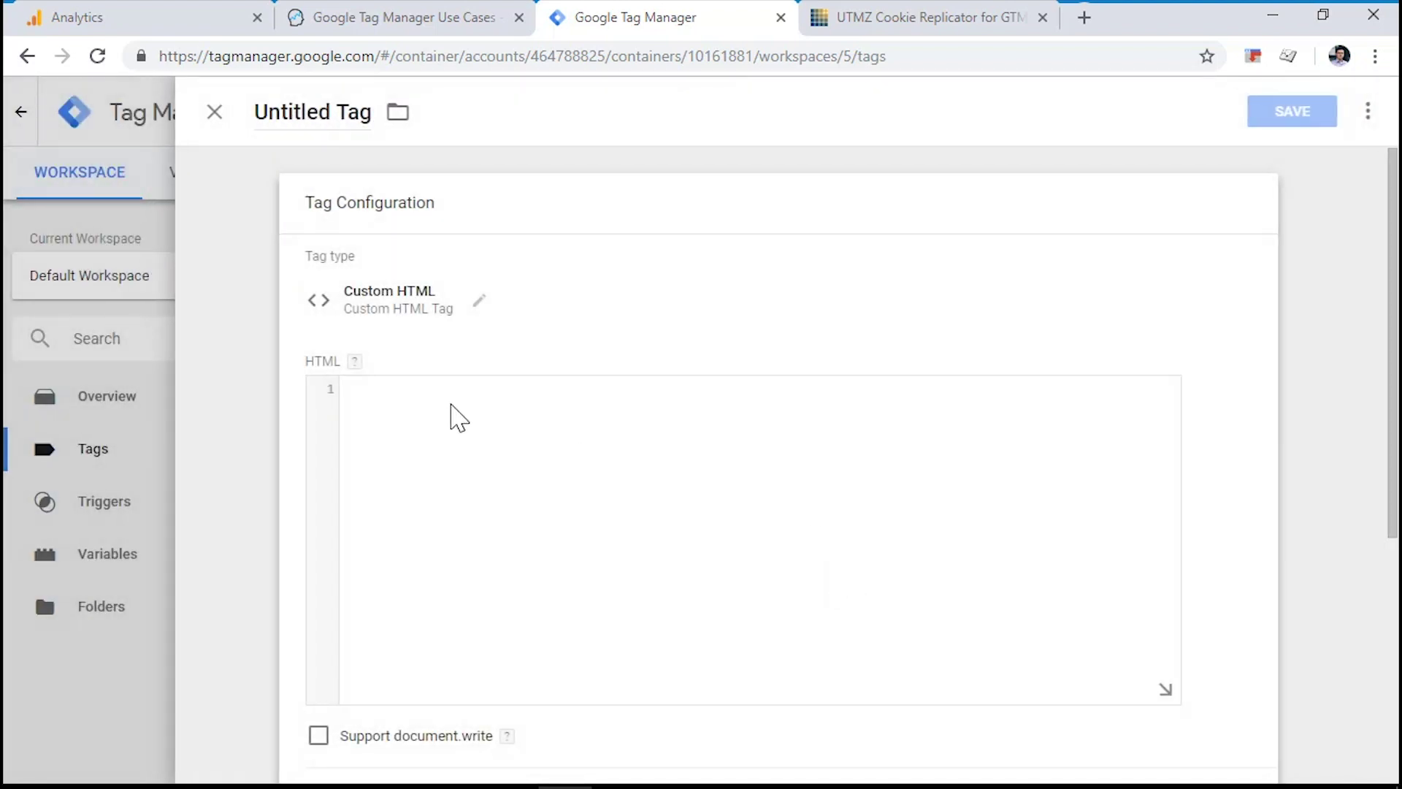
{"action": "right_click", "coordinate": [404, 402]}
{"action": "left_click", "coordinate": [456, 536]}
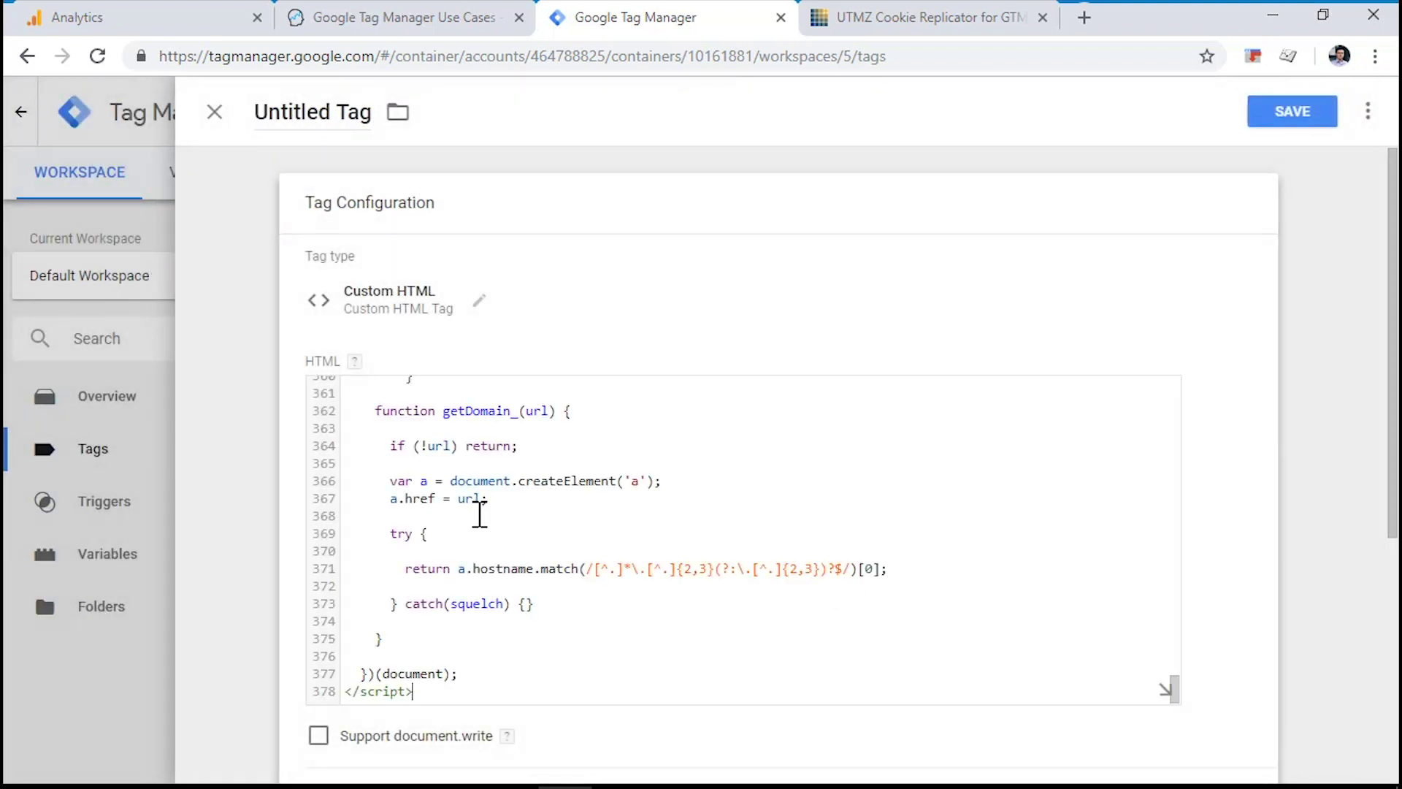
- Name the tag 'cHTML - Set The Initial Traffic Source', trigger it on All Pages, and save
{"action": "scroll", "coordinate": [446, 440], "scroll_direction": "up", "scroll_amount": 10}
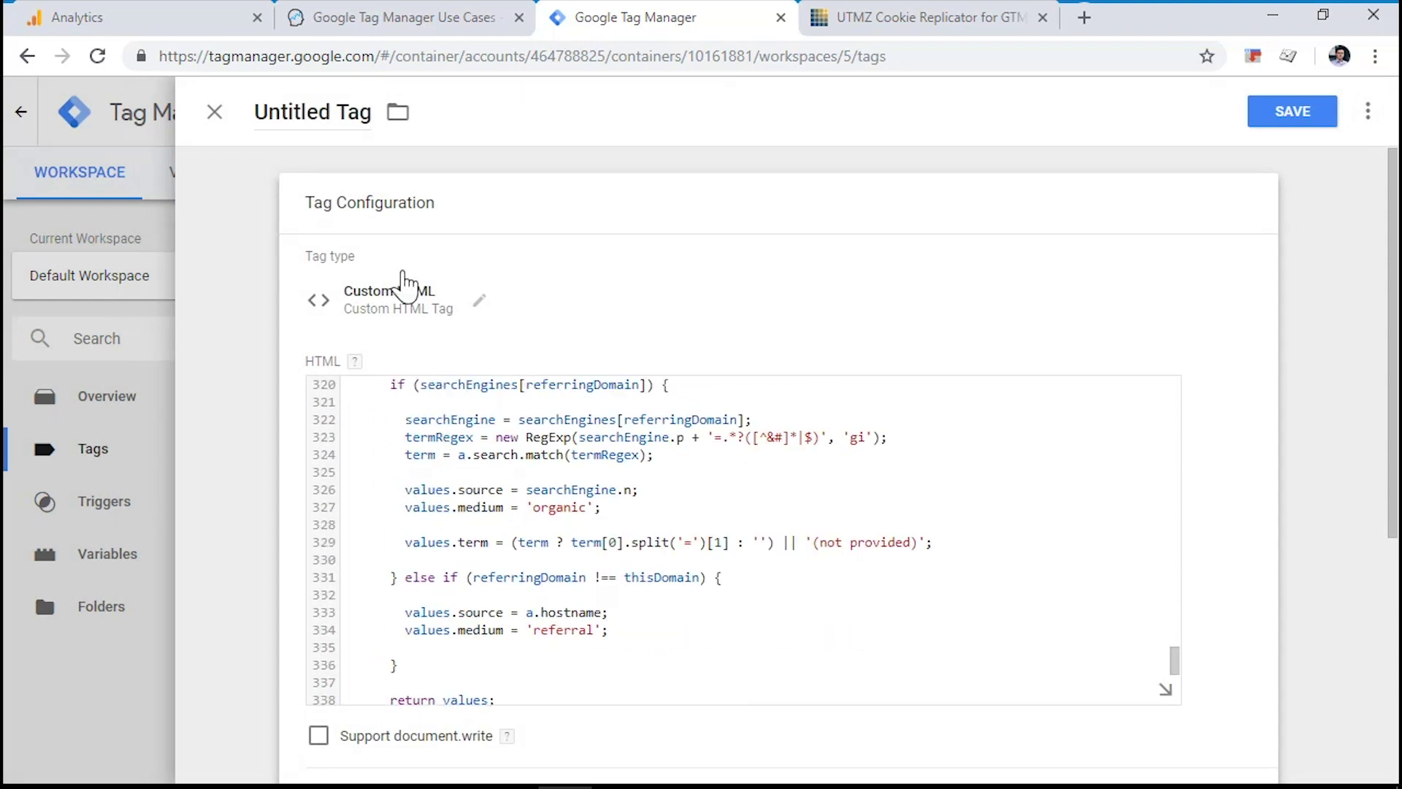
{"action": "left_click", "coordinate": [304, 111]}
{"action": "type", "text": "cHTML -"}
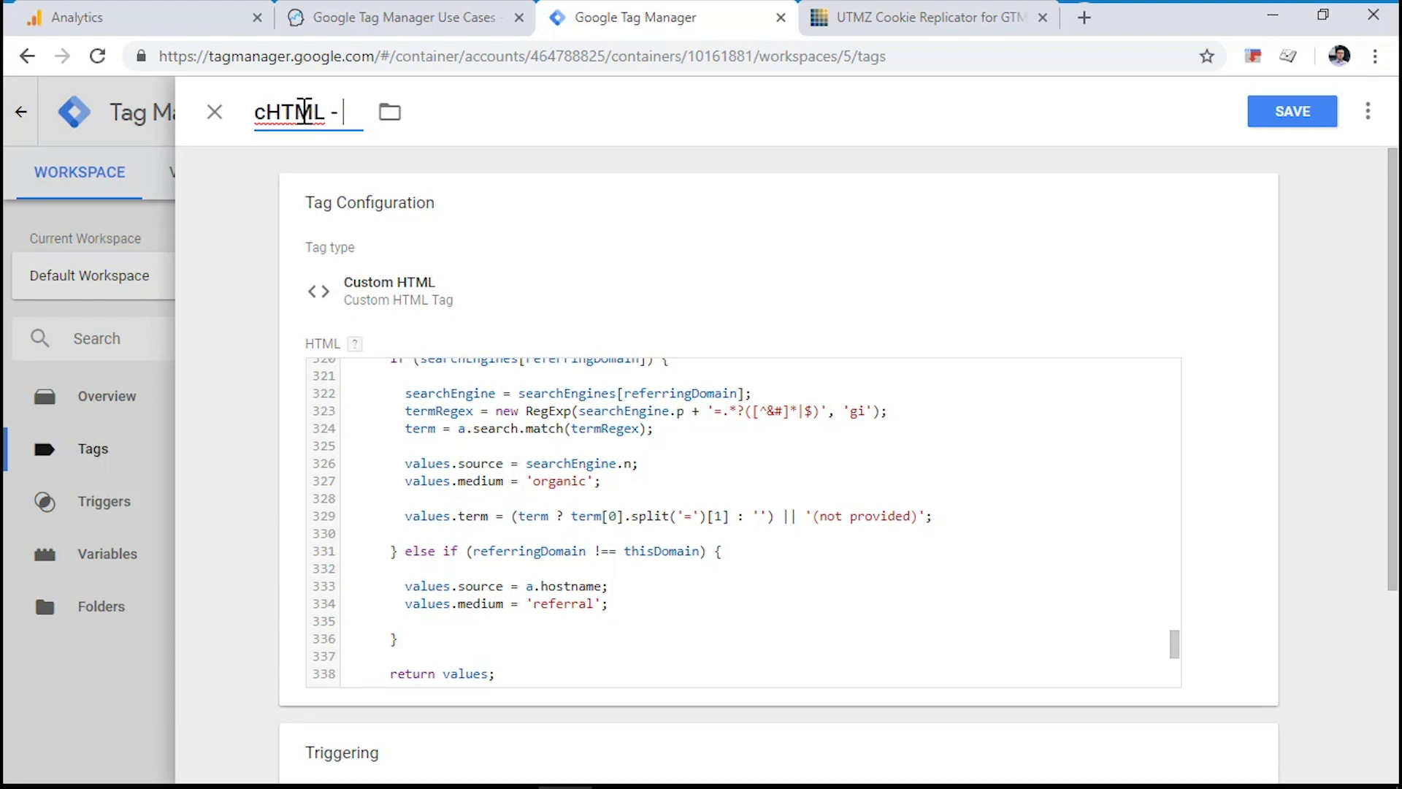
{"action": "type", "text": " Set The Init"}
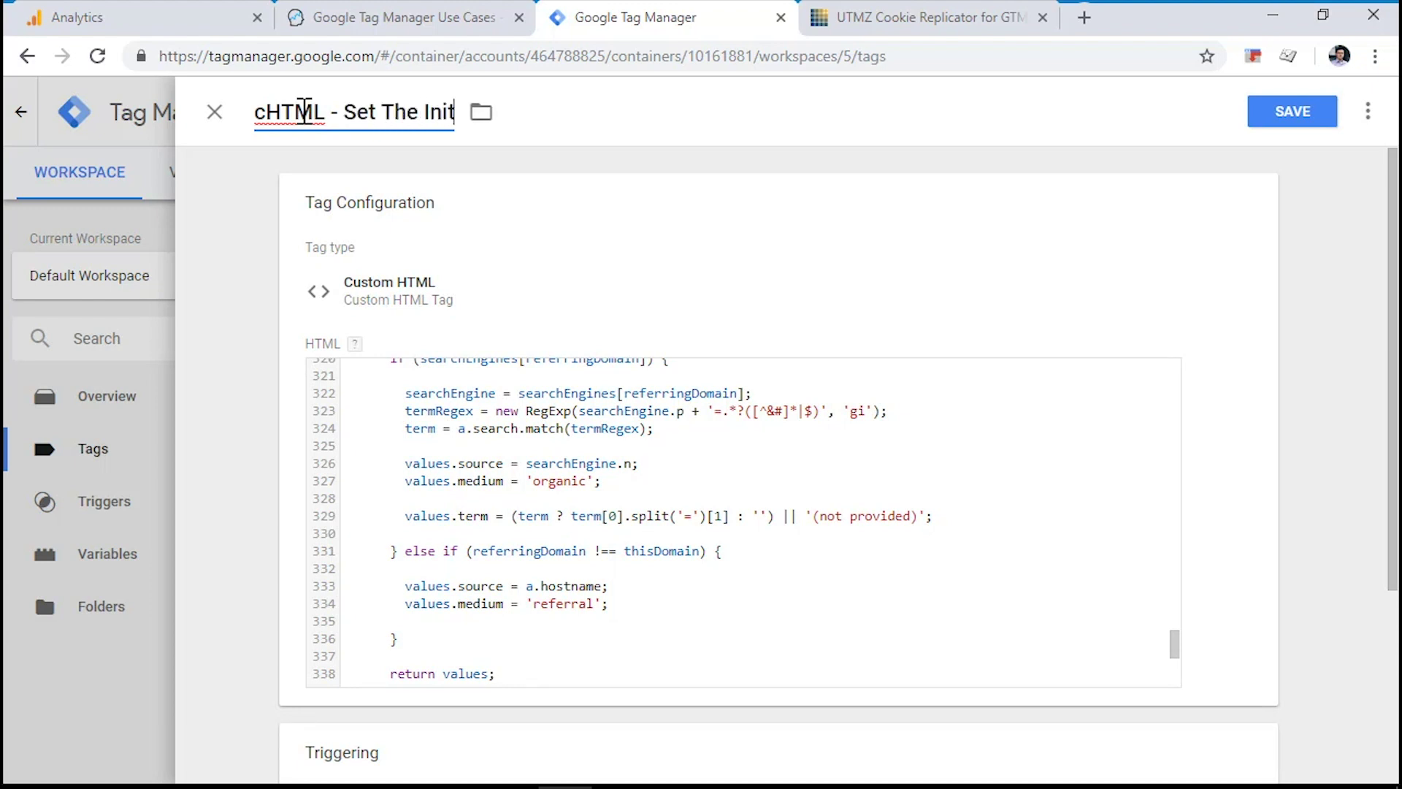
{"action": "type", "text": "ial Traffic "}
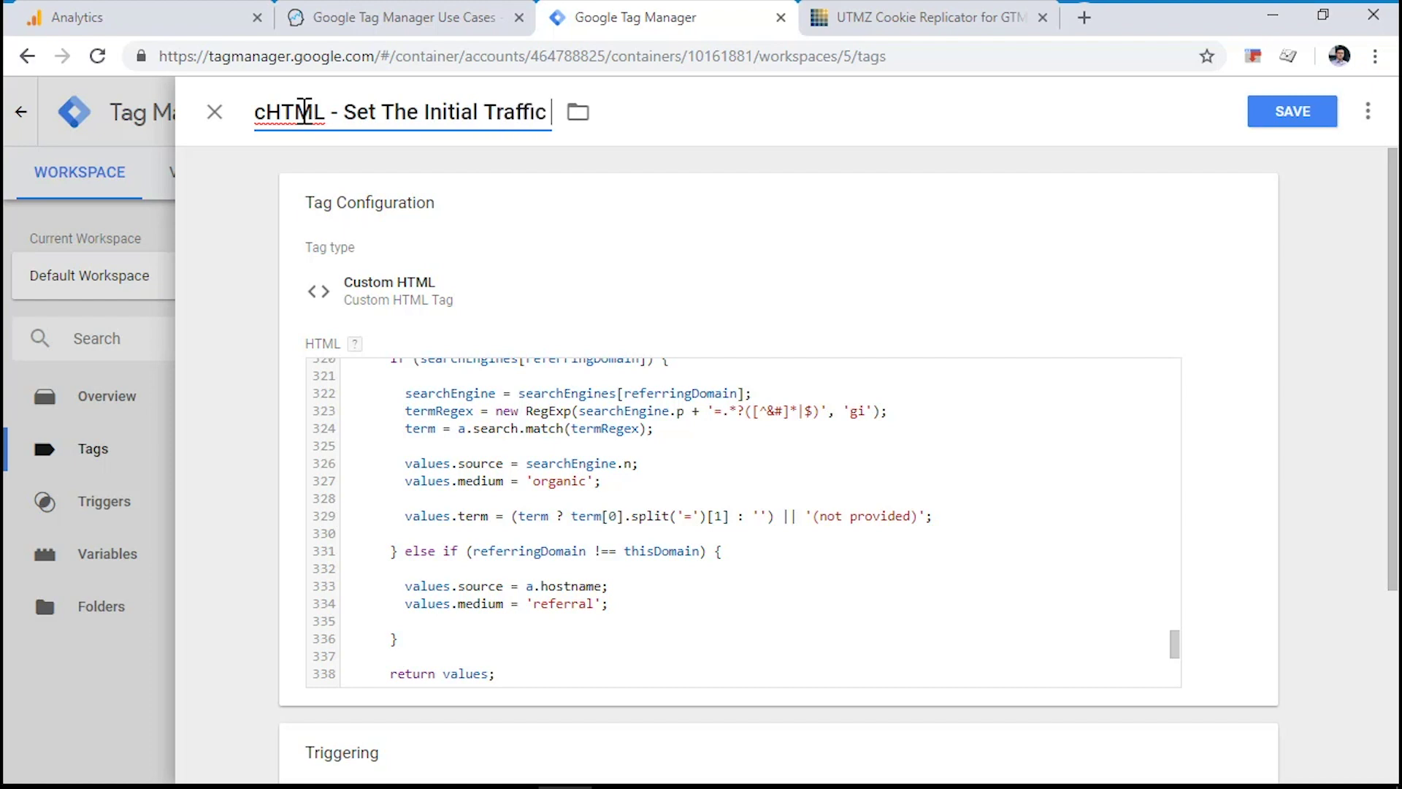
{"action": "type", "text": "Source"}
{"action": "scroll", "coordinate": [617, 460], "scroll_direction": "down", "scroll_amount": 3}
{"action": "left_click", "coordinate": [454, 539]}
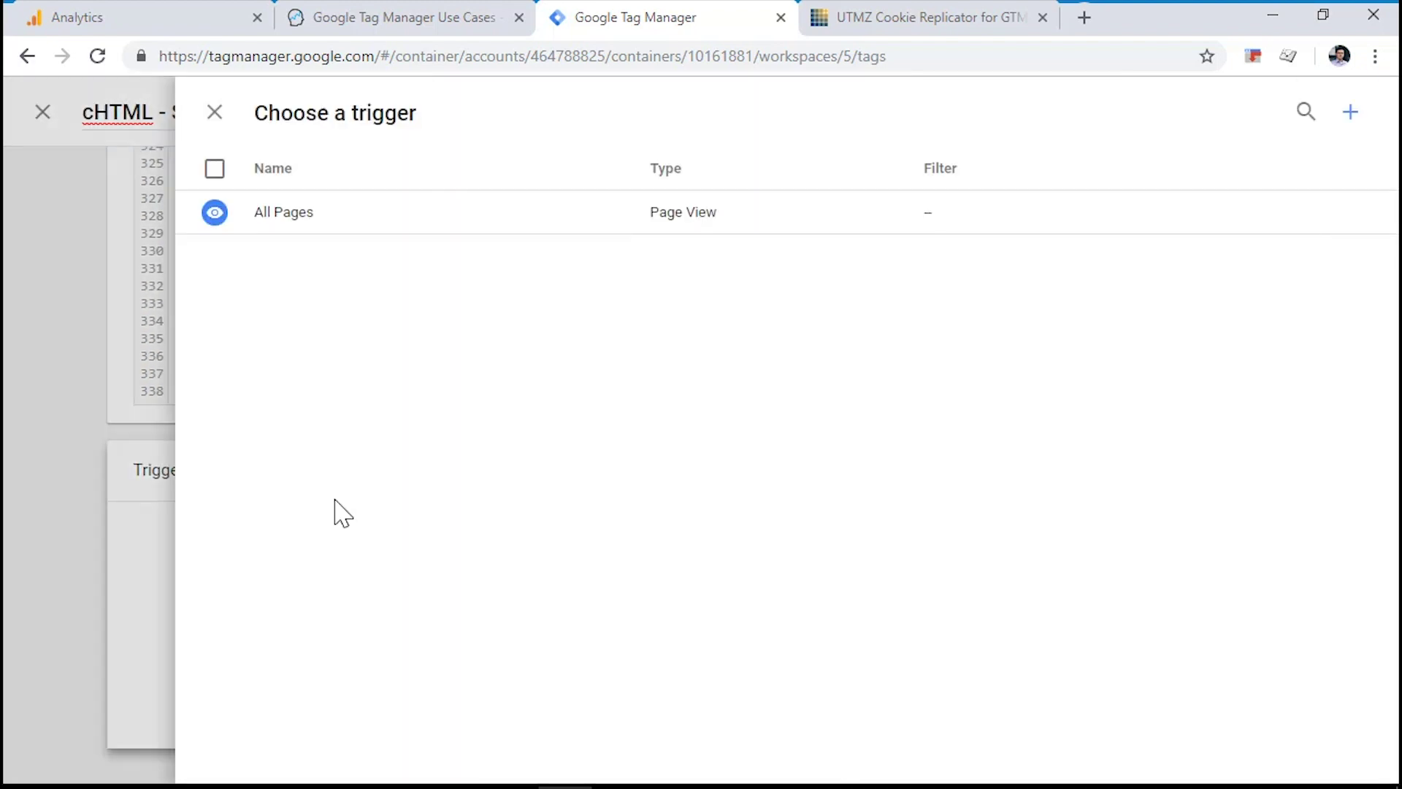
{"action": "left_click", "coordinate": [323, 227]}
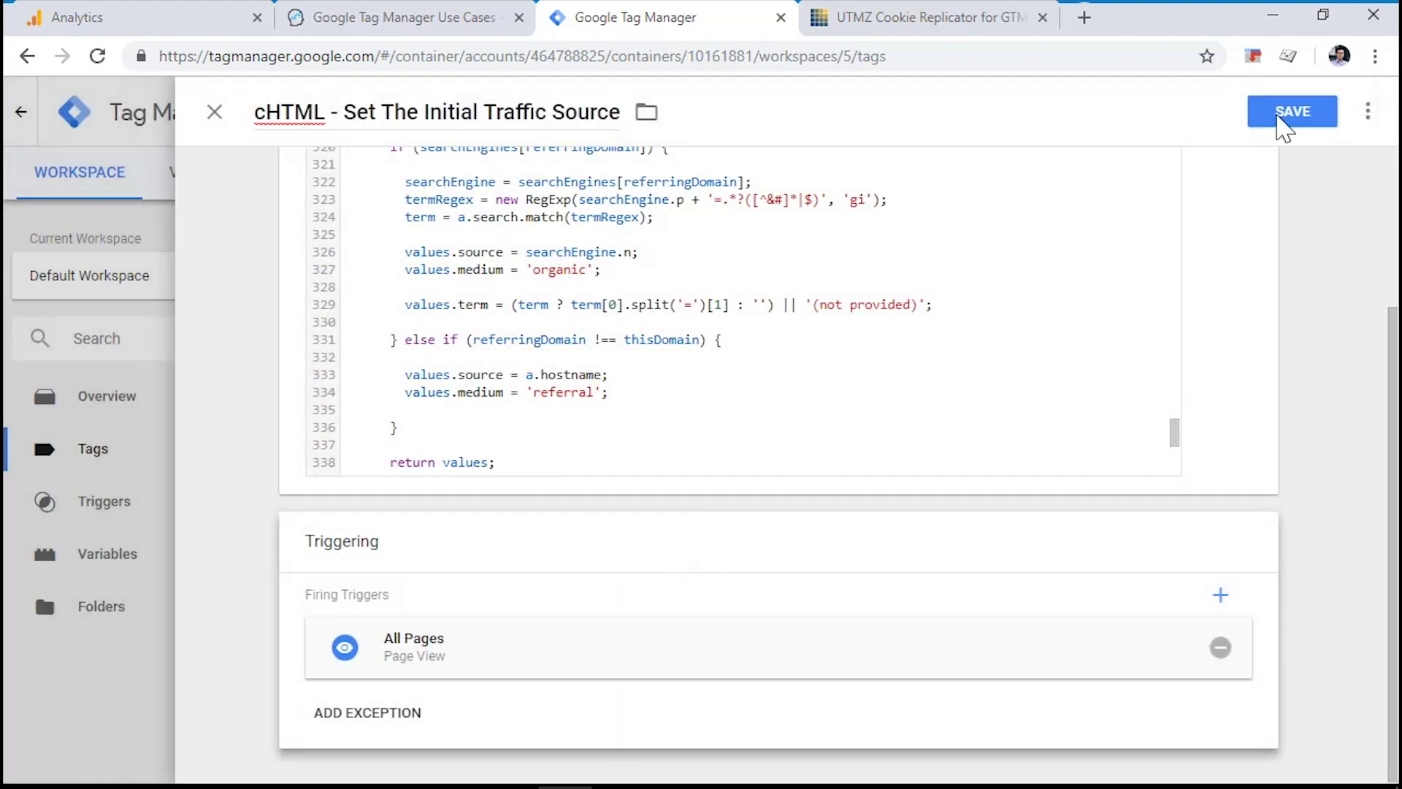
{"action": "left_click", "coordinate": [1302, 113]}
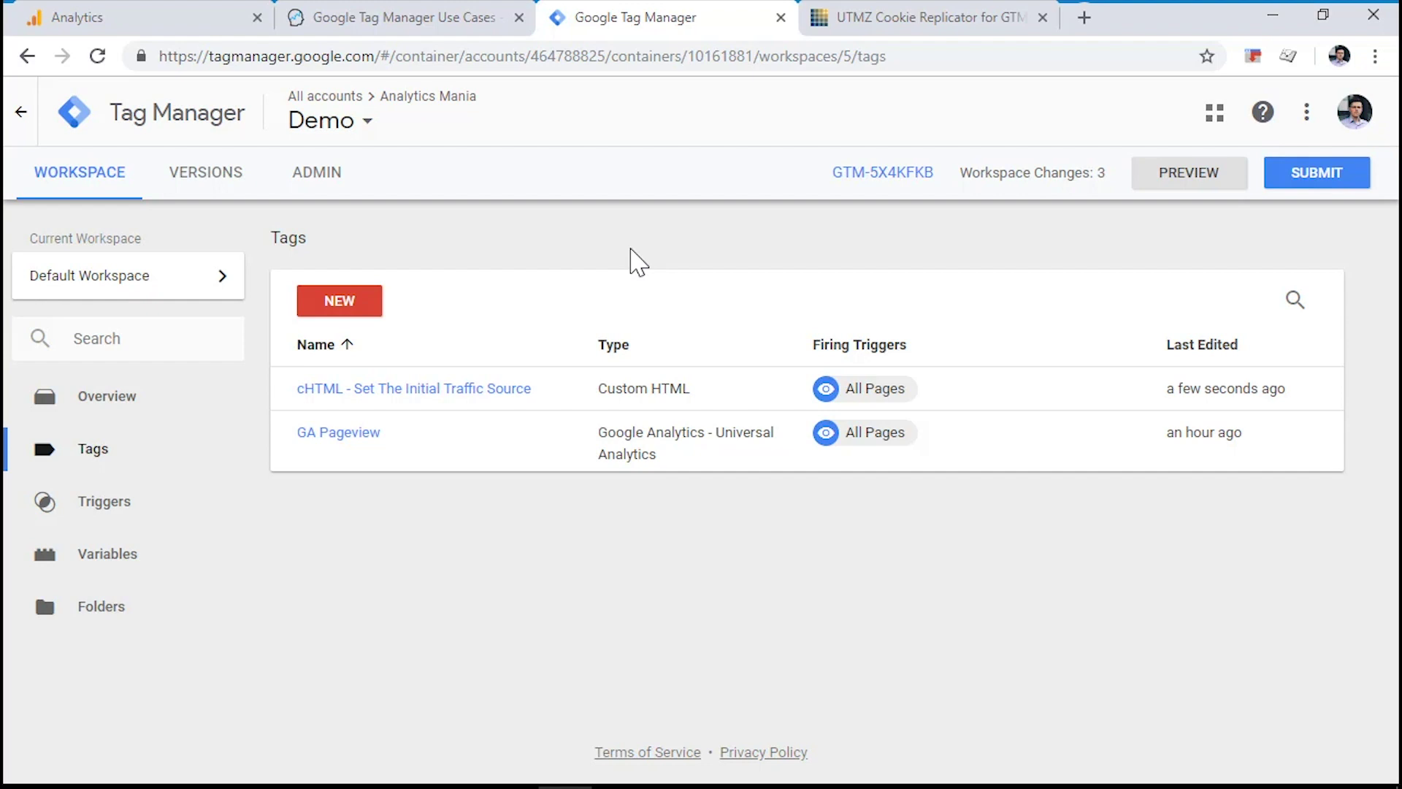
- Preview the workspace and check in the debug pane that cHTML and GA Pageview fired on Analytics Mania
{"action": "left_click", "coordinate": [1198, 181]}
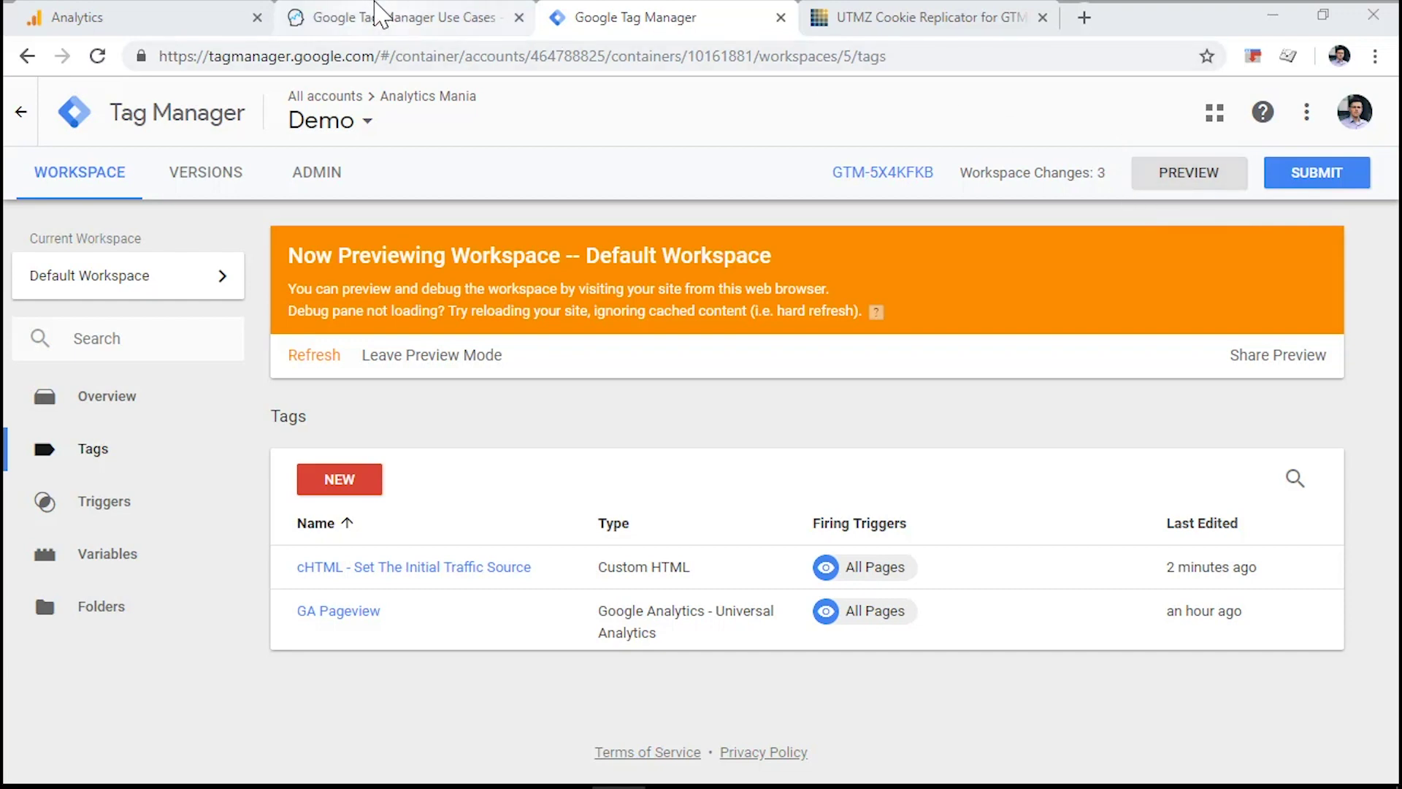
{"action": "left_click", "coordinate": [378, 13]}
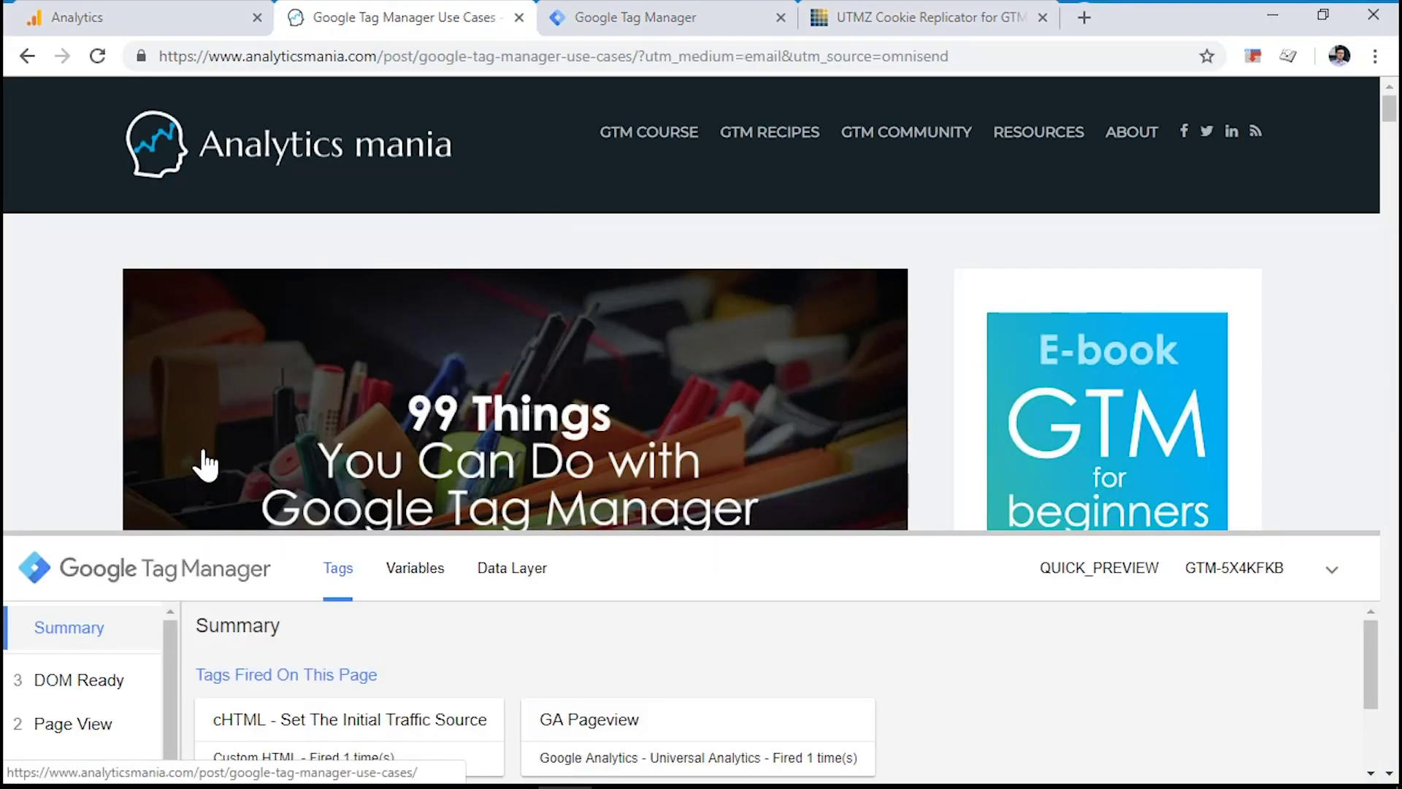
{"action": "left_click_drag", "start_coordinate": [64, 535], "coordinate": [65, 497]}
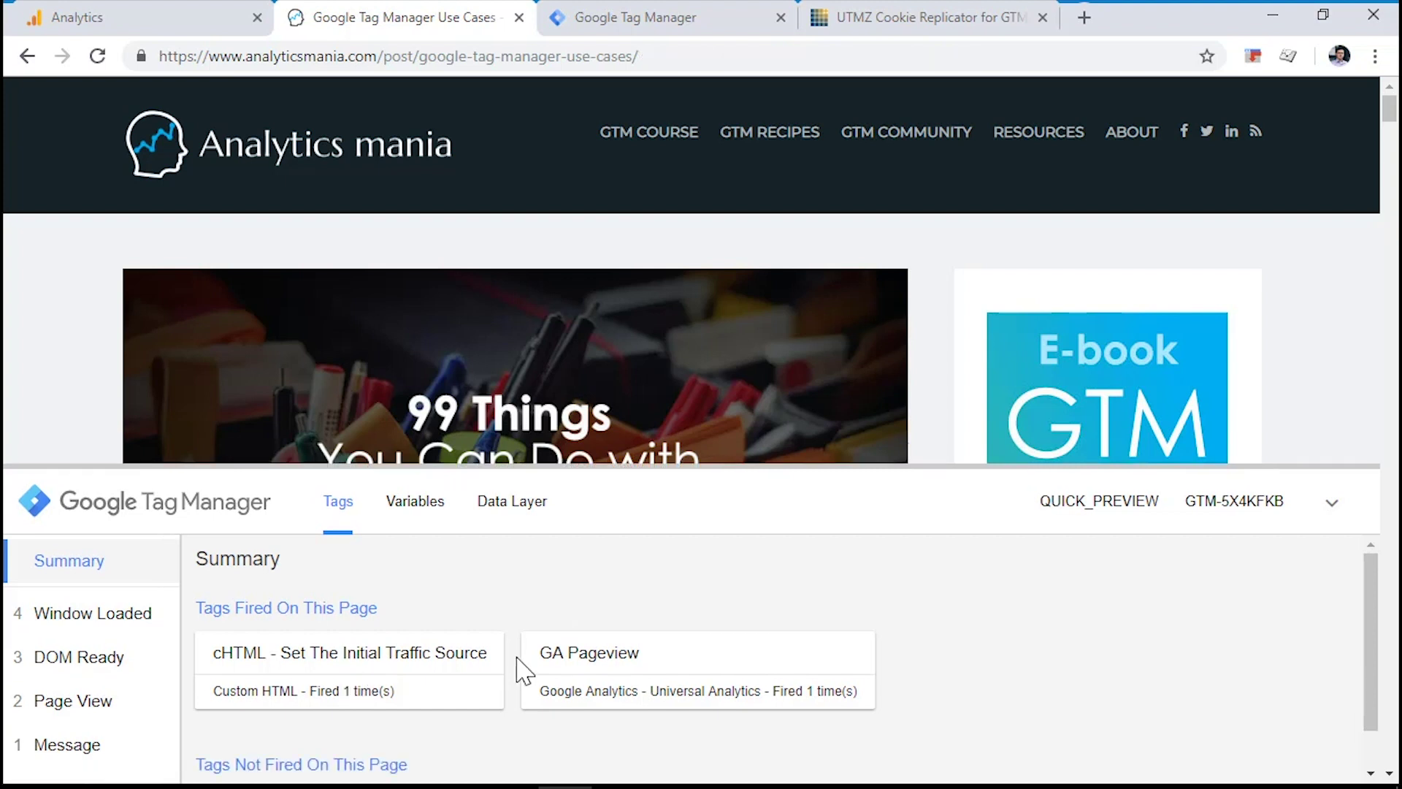
- Open Chrome DevTools on the Application panel for the Analytics Mania page
{"action": "left_click", "coordinate": [1376, 59]}
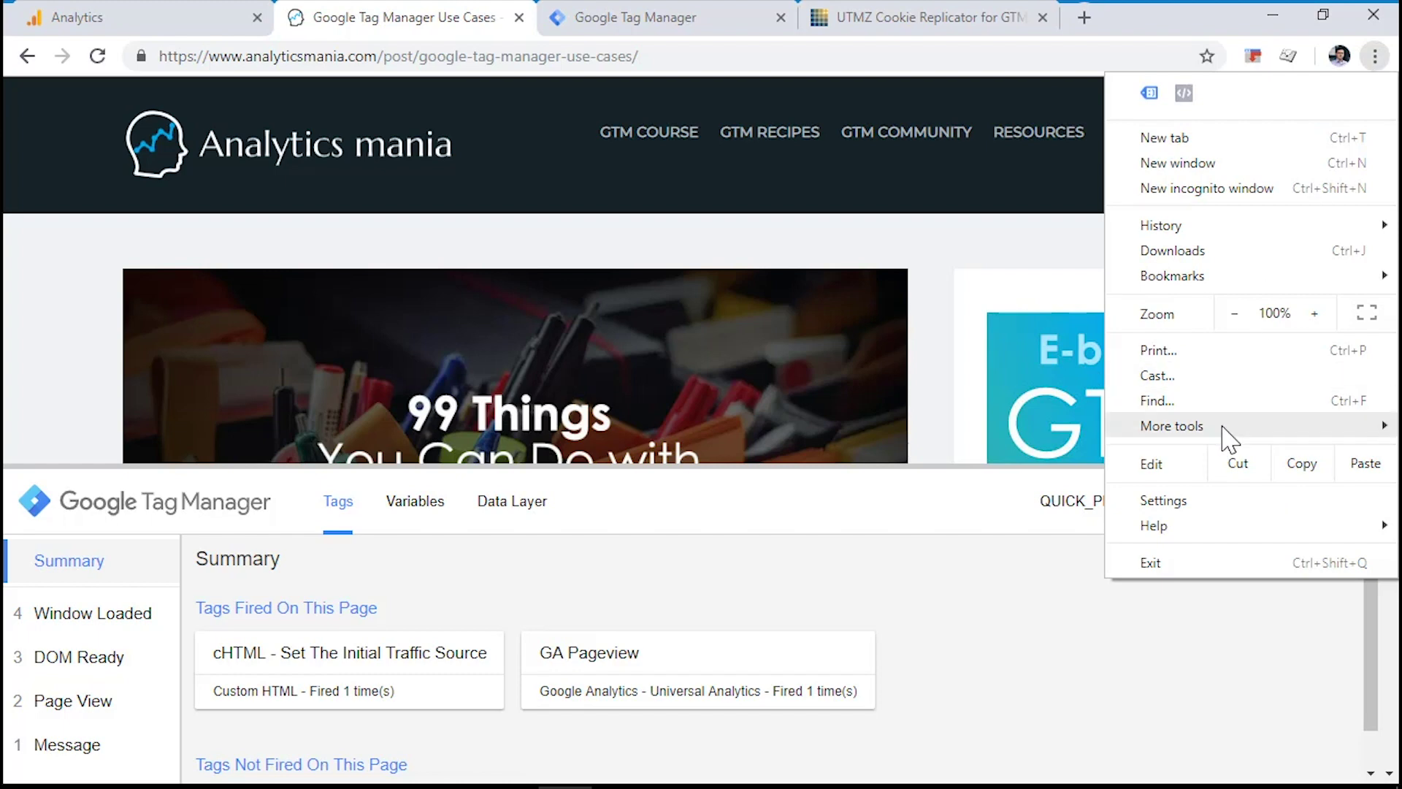
{"action": "mouse_move", "coordinate": [1224, 431]}
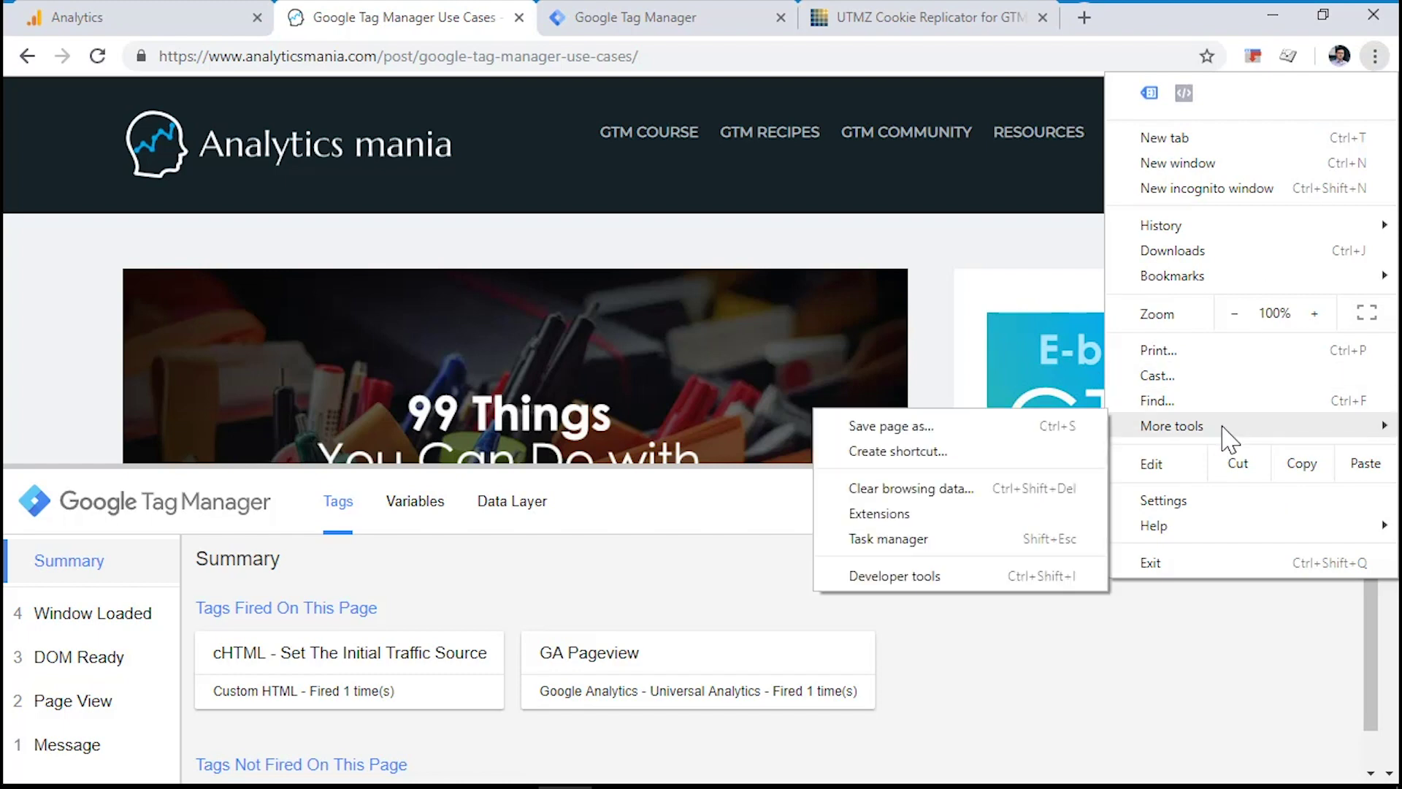
{"action": "left_click", "coordinate": [953, 577]}
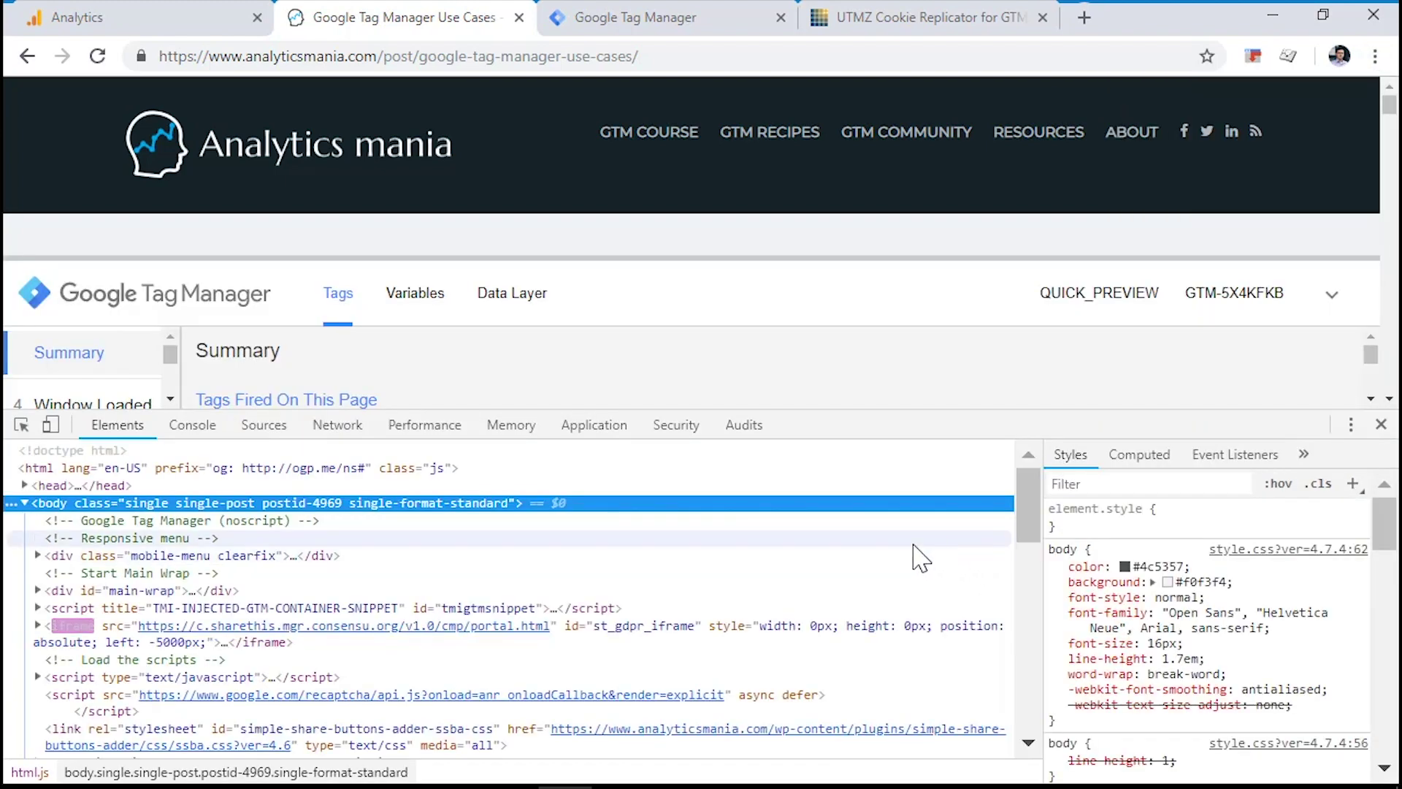
{"action": "left_click", "coordinate": [595, 431]}
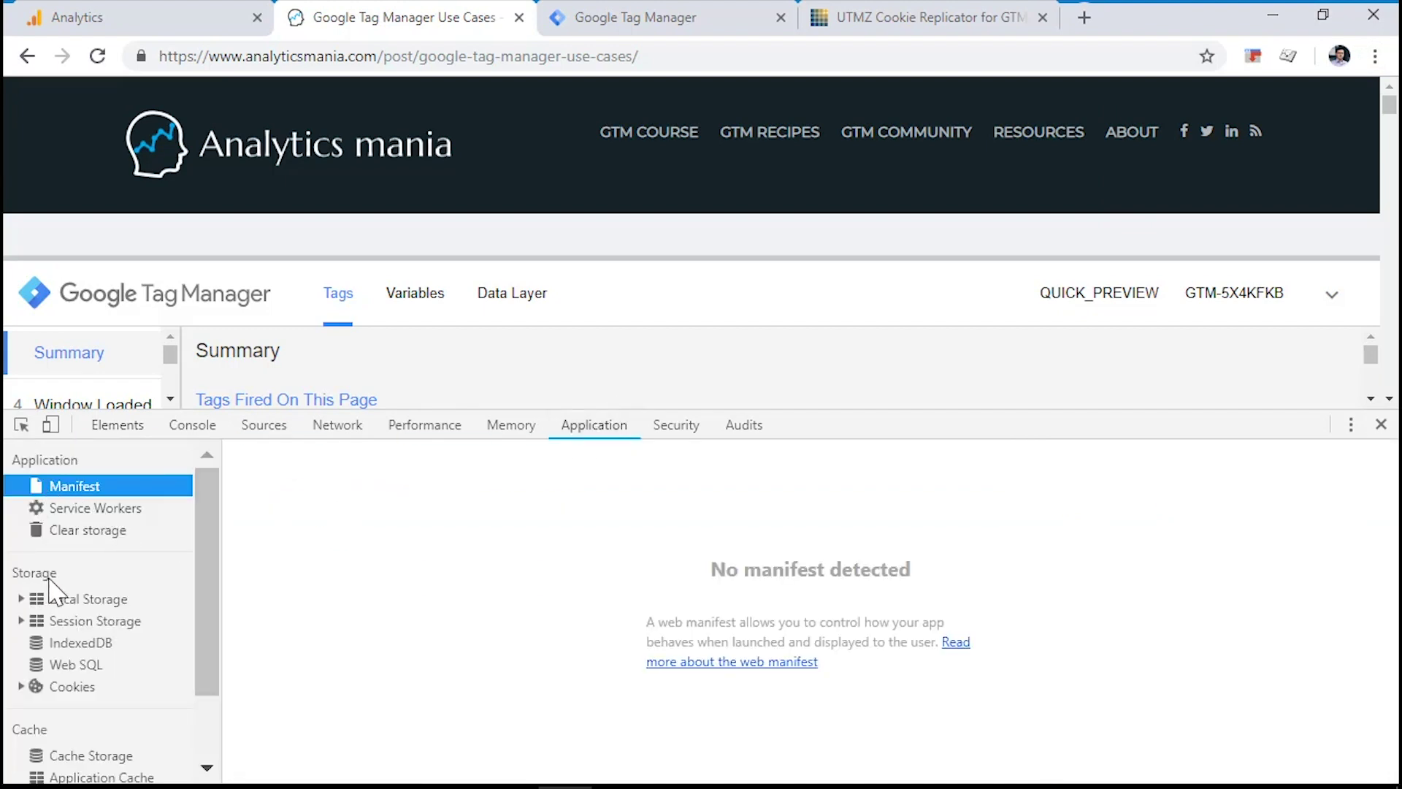
- Read analyticsmania.com's initialTrafficSource cookie: utmcsr=(direct)|utmcmd=(none)|utmccn=(not set)
{"action": "left_click", "coordinate": [21, 688]}
{"action": "scroll", "coordinate": [88, 585], "scroll_direction": "down", "scroll_amount": 3}
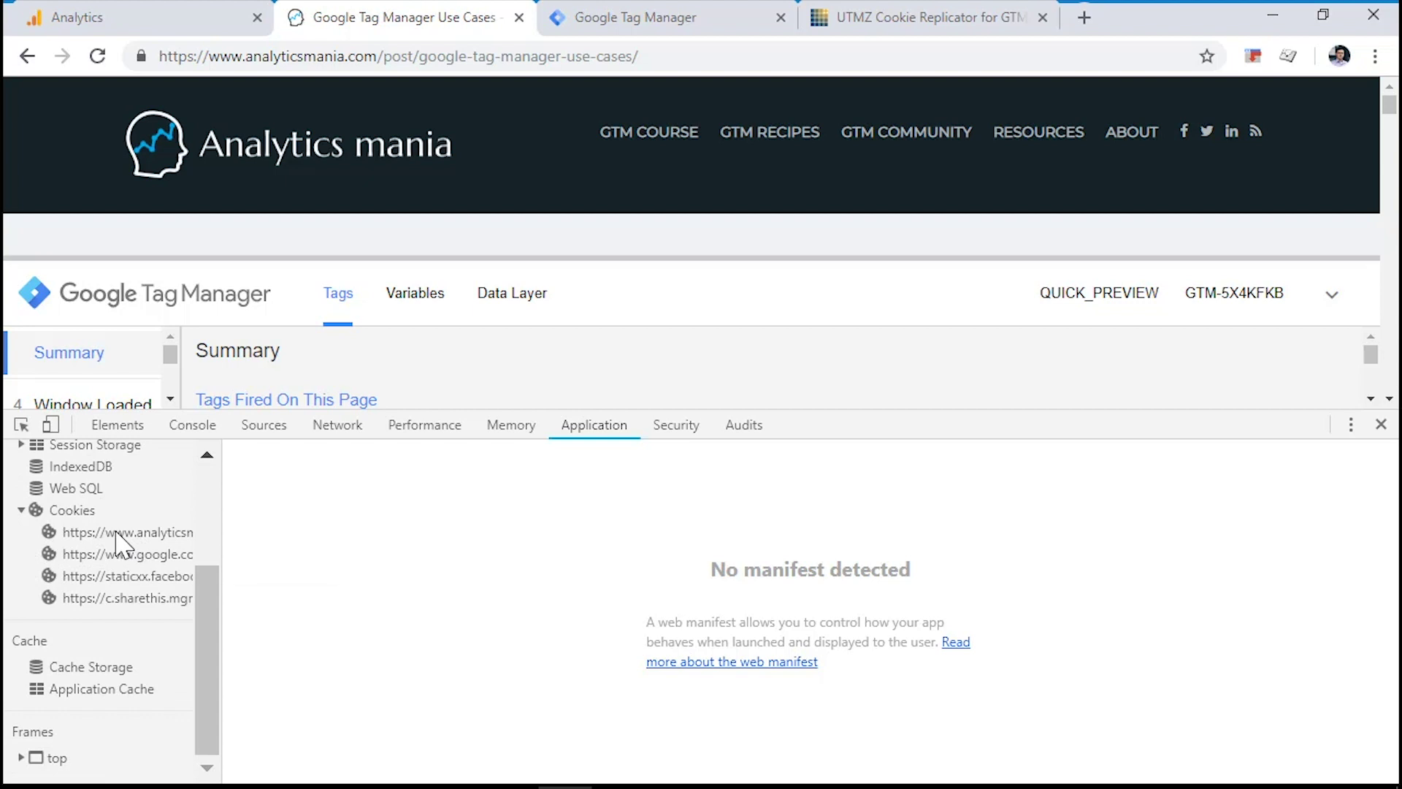
{"action": "left_click", "coordinate": [117, 533]}
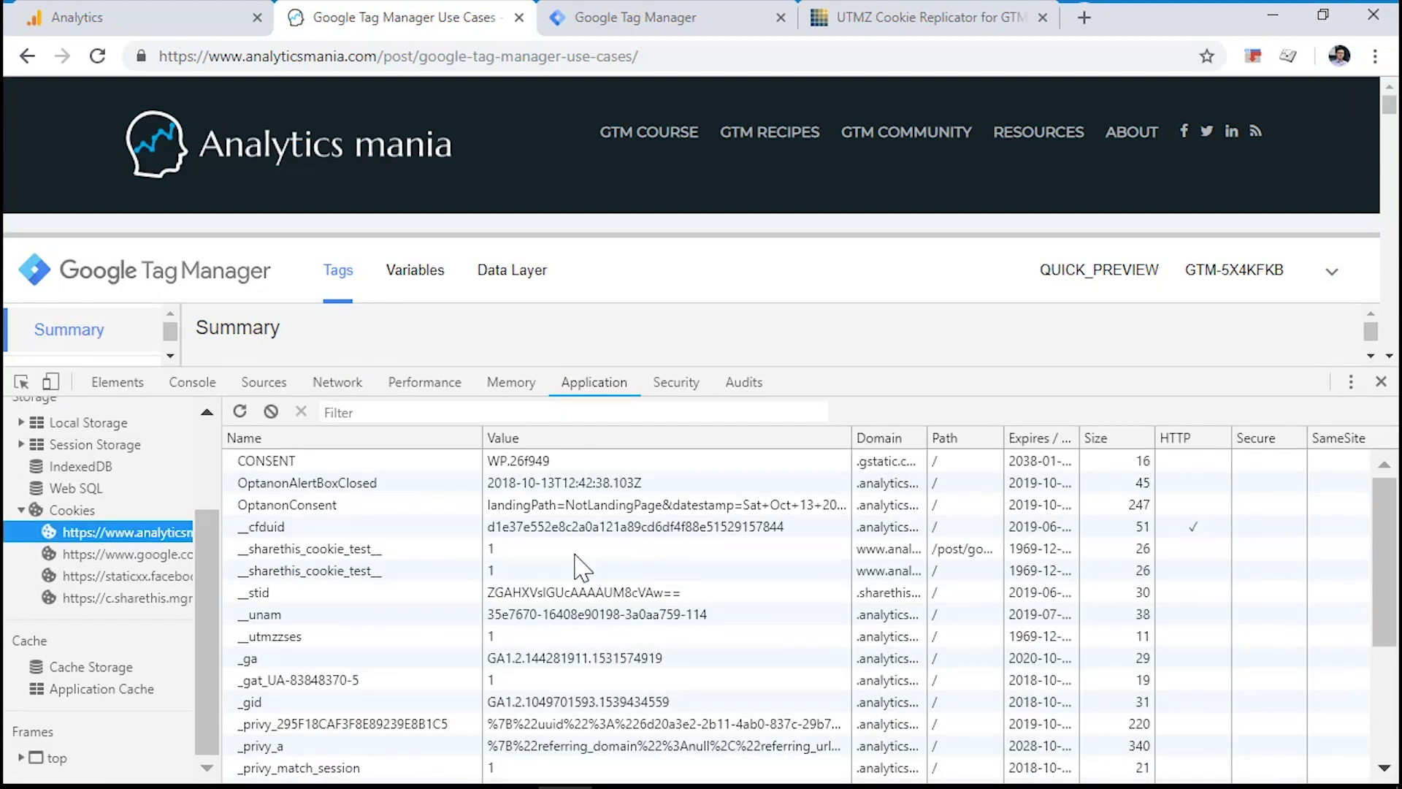
{"action": "scroll", "coordinate": [475, 603], "scroll_direction": "down", "scroll_amount": 3}
{"action": "left_click", "coordinate": [345, 621]}
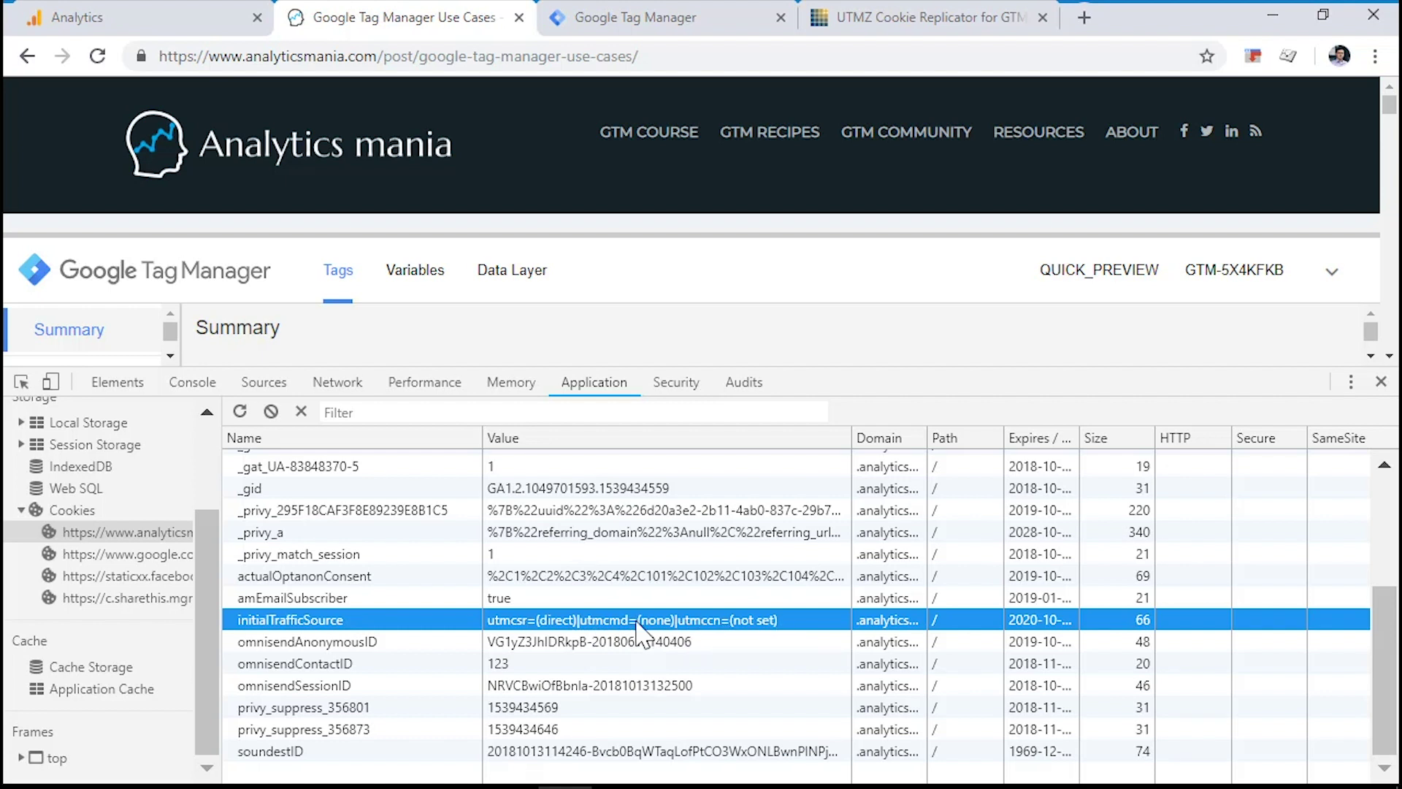
{"action": "left_click", "coordinate": [360, 52]}
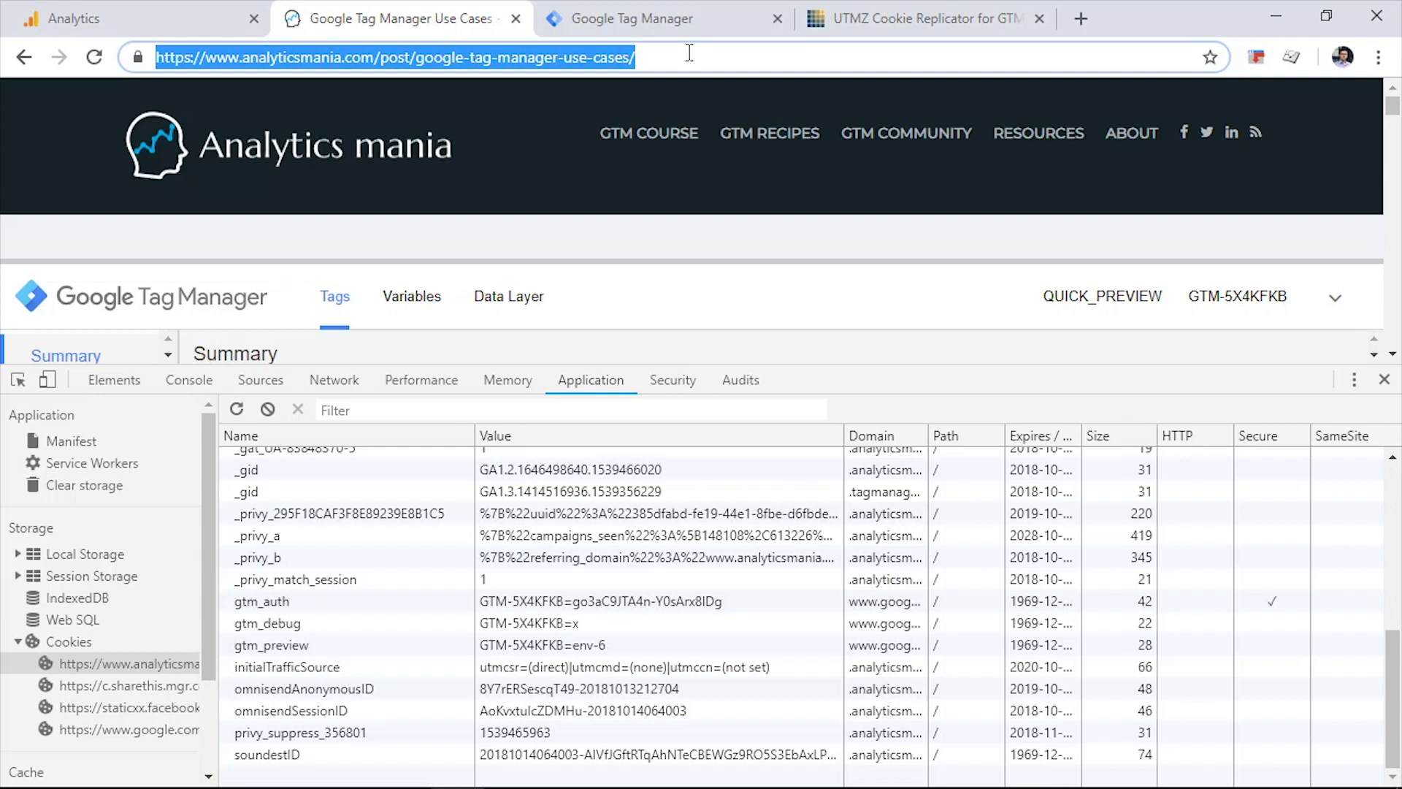
- Delete the initialTrafficSource cookie and reach Analytics Mania again via a Google search for 'analytics mania'
{"action": "left_click", "coordinate": [363, 666]}
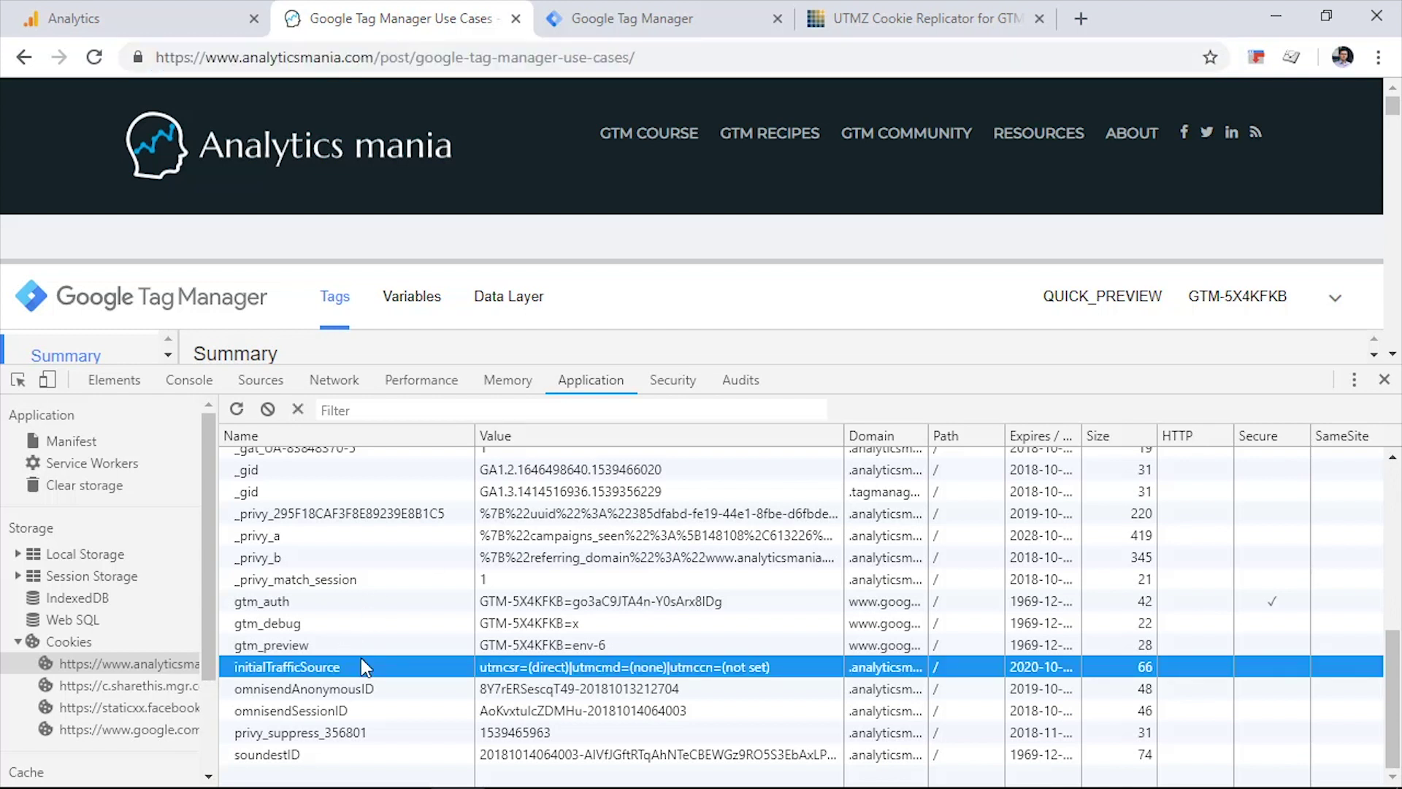
{"action": "key", "text": "Delete"}
{"action": "left_click", "coordinate": [427, 54]}
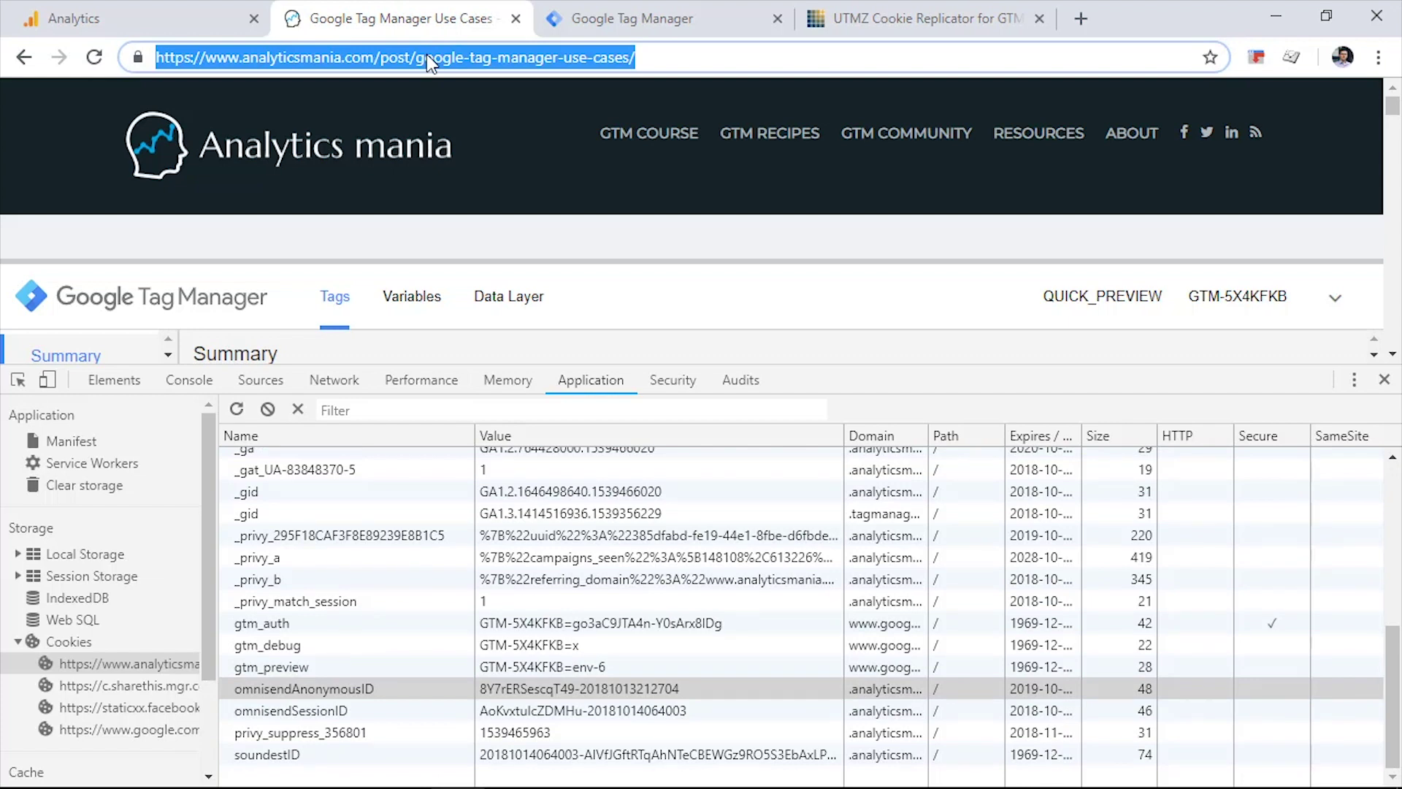
{"action": "type", "text": "analytics mania"}
{"action": "key", "text": "Return"}
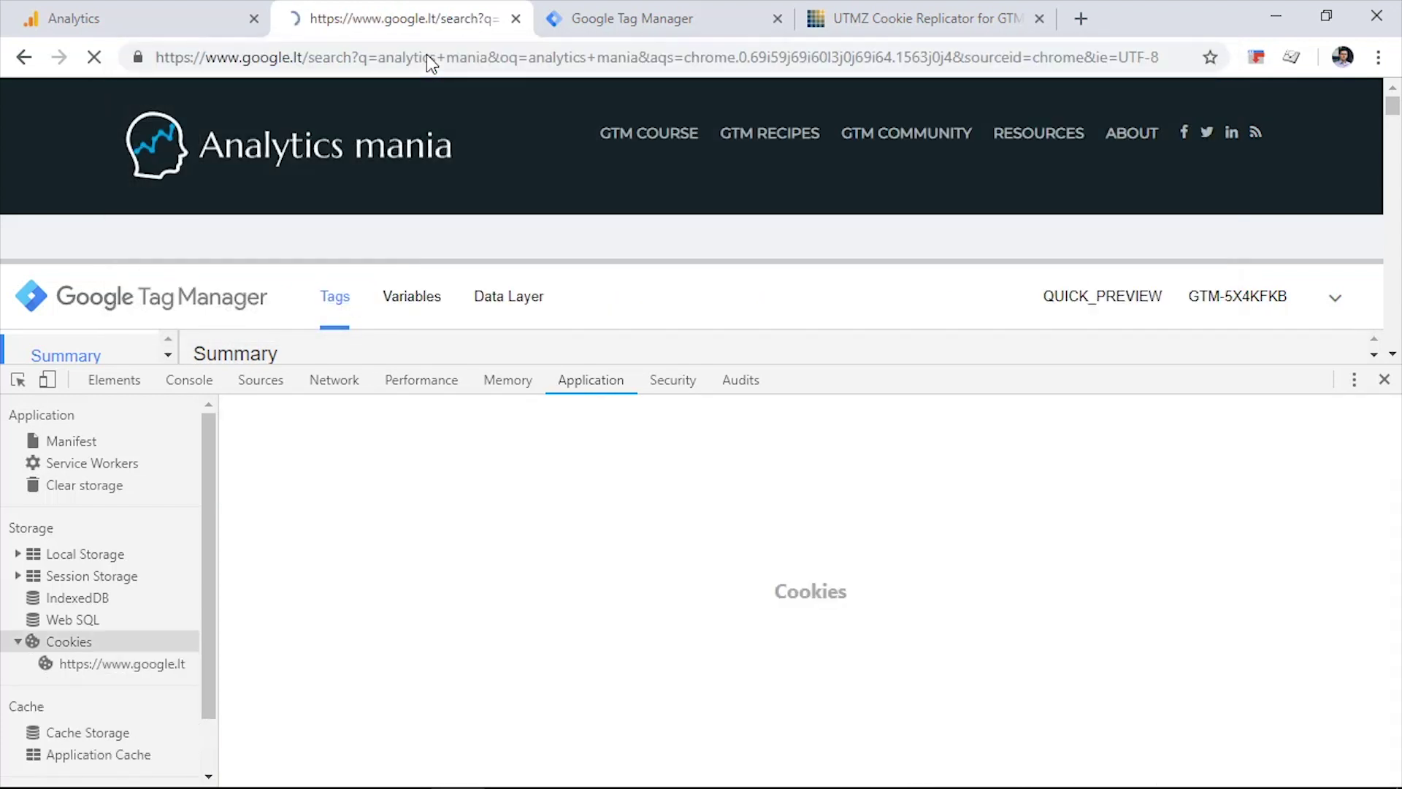
{"action": "left_click", "coordinate": [404, 288]}
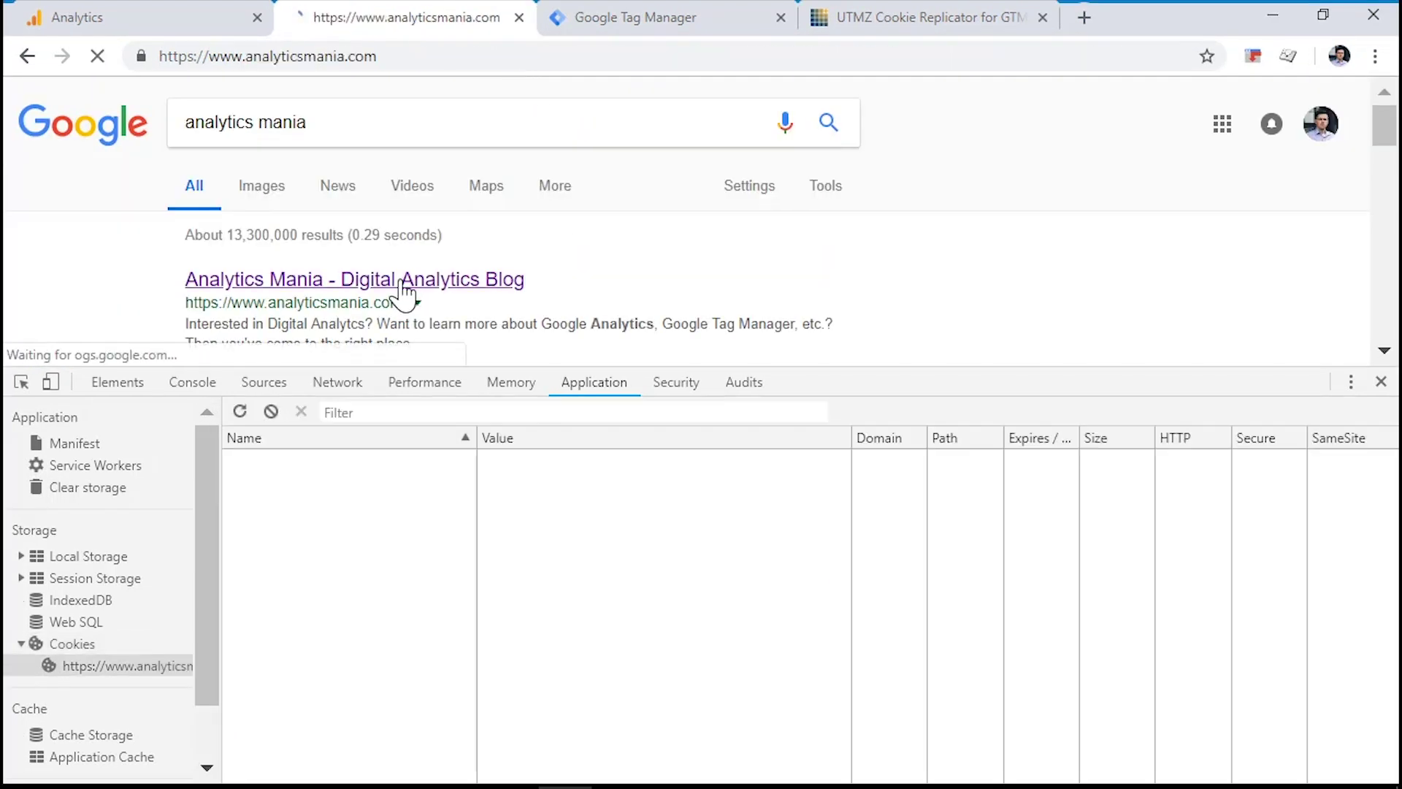
{"action": "left_click", "coordinate": [1381, 381]}
{"action": "left_click_drag", "start_coordinate": [933, 533], "coordinate": [924, 417]}
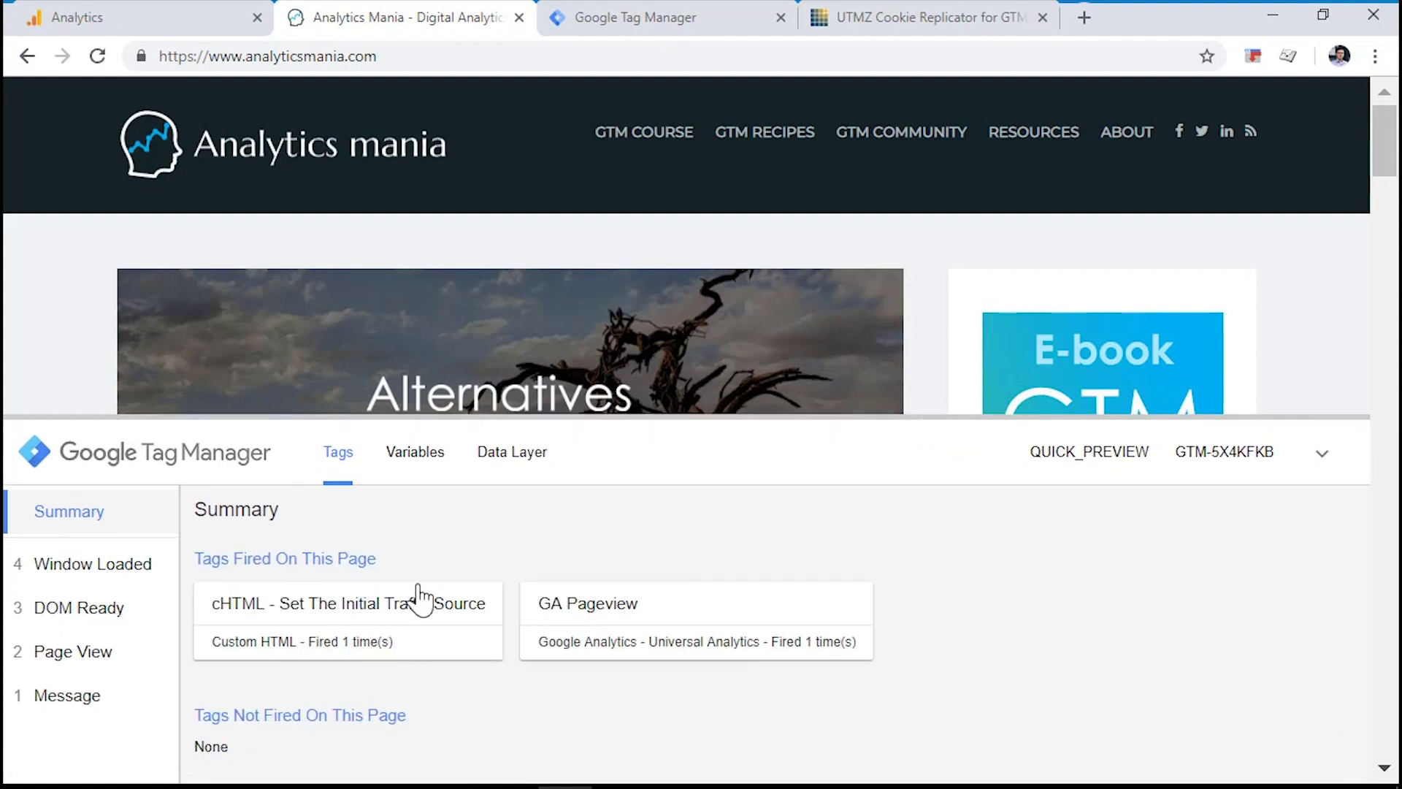
- Reopen DevTools and read the recreated initialTrafficSource cookie value utmcsr=google|utmcmd=organic
{"action": "left_click", "coordinate": [1376, 56]}
{"action": "mouse_move", "coordinate": [1237, 441]}
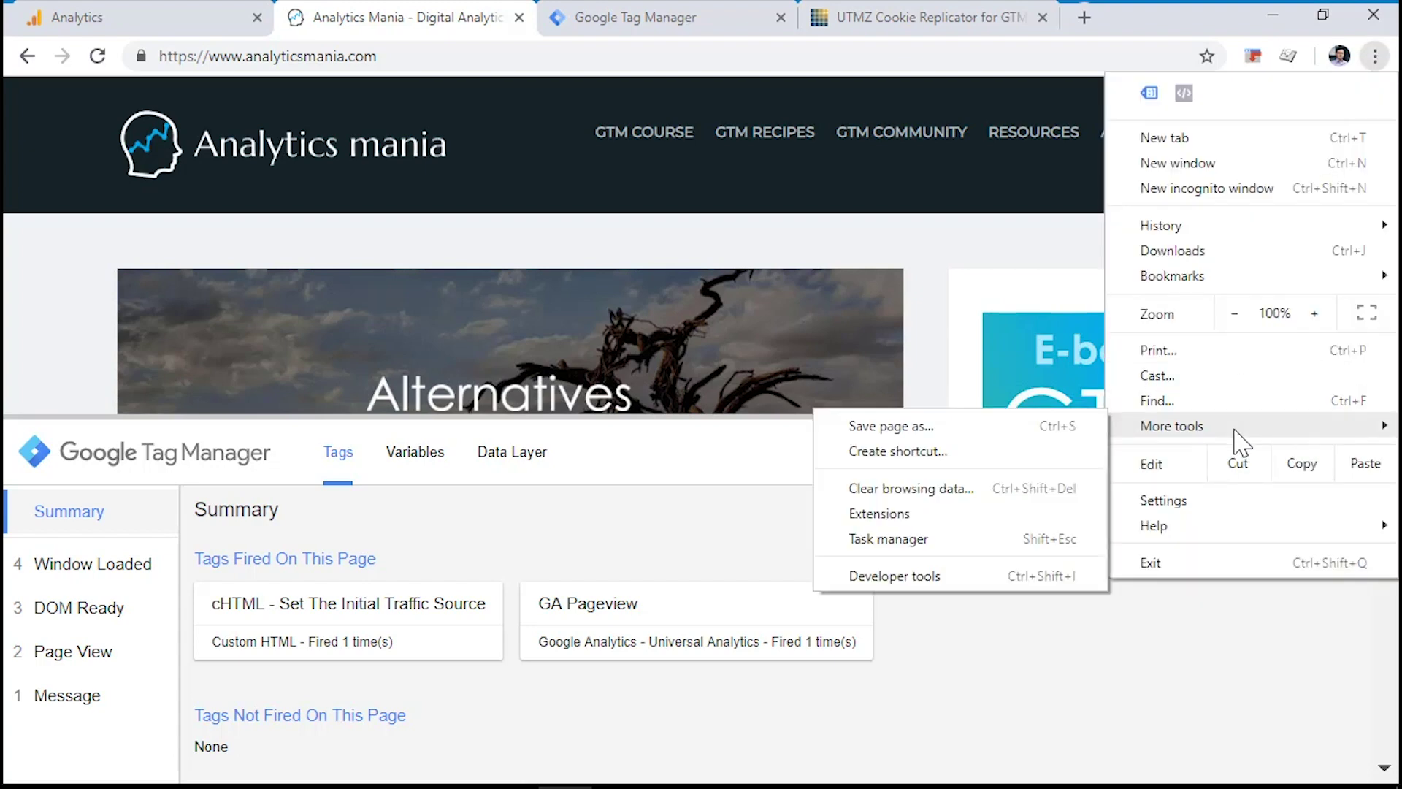
{"action": "left_click", "coordinate": [947, 582]}
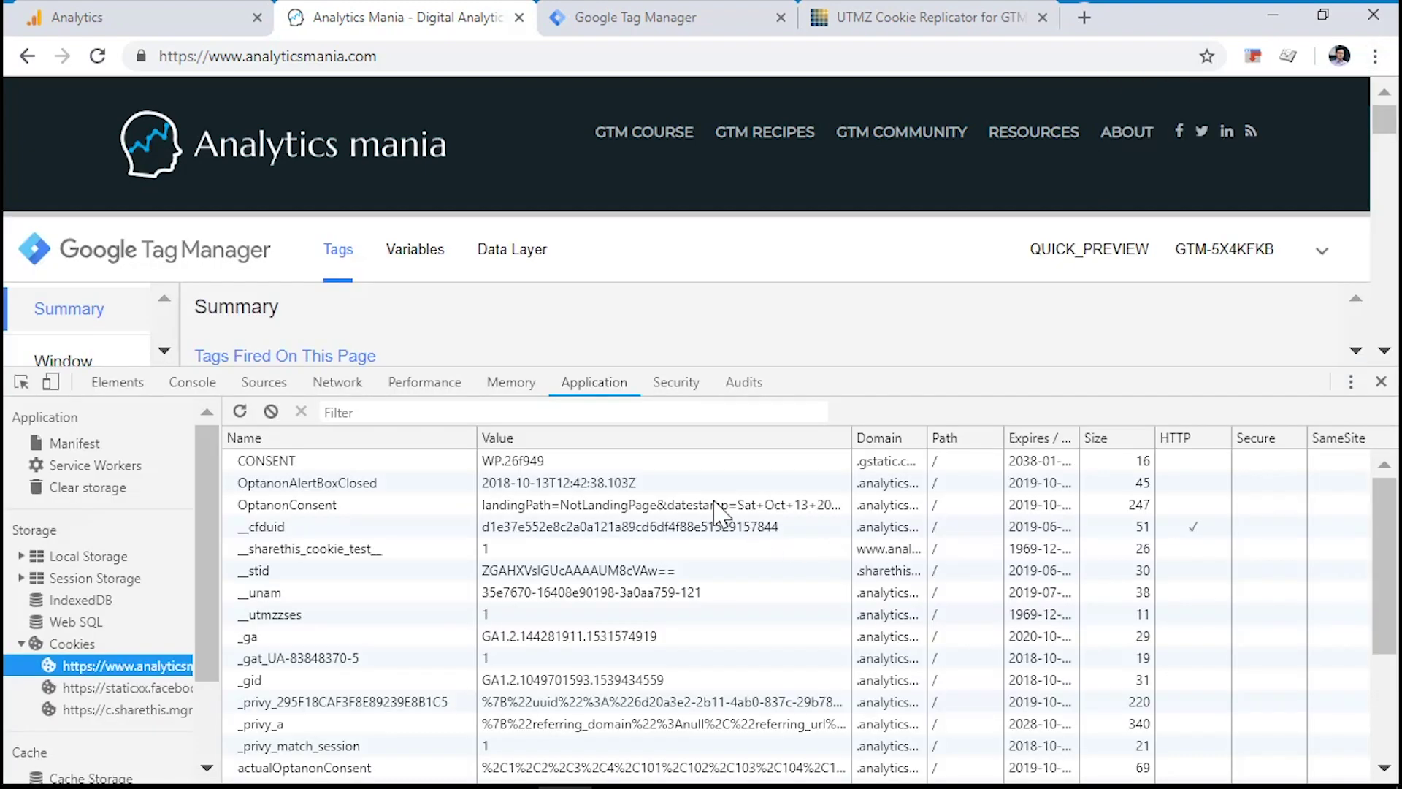
{"action": "left_click", "coordinate": [401, 549]}
{"action": "scroll", "coordinate": [407, 570], "scroll_direction": "down", "scroll_amount": 3}
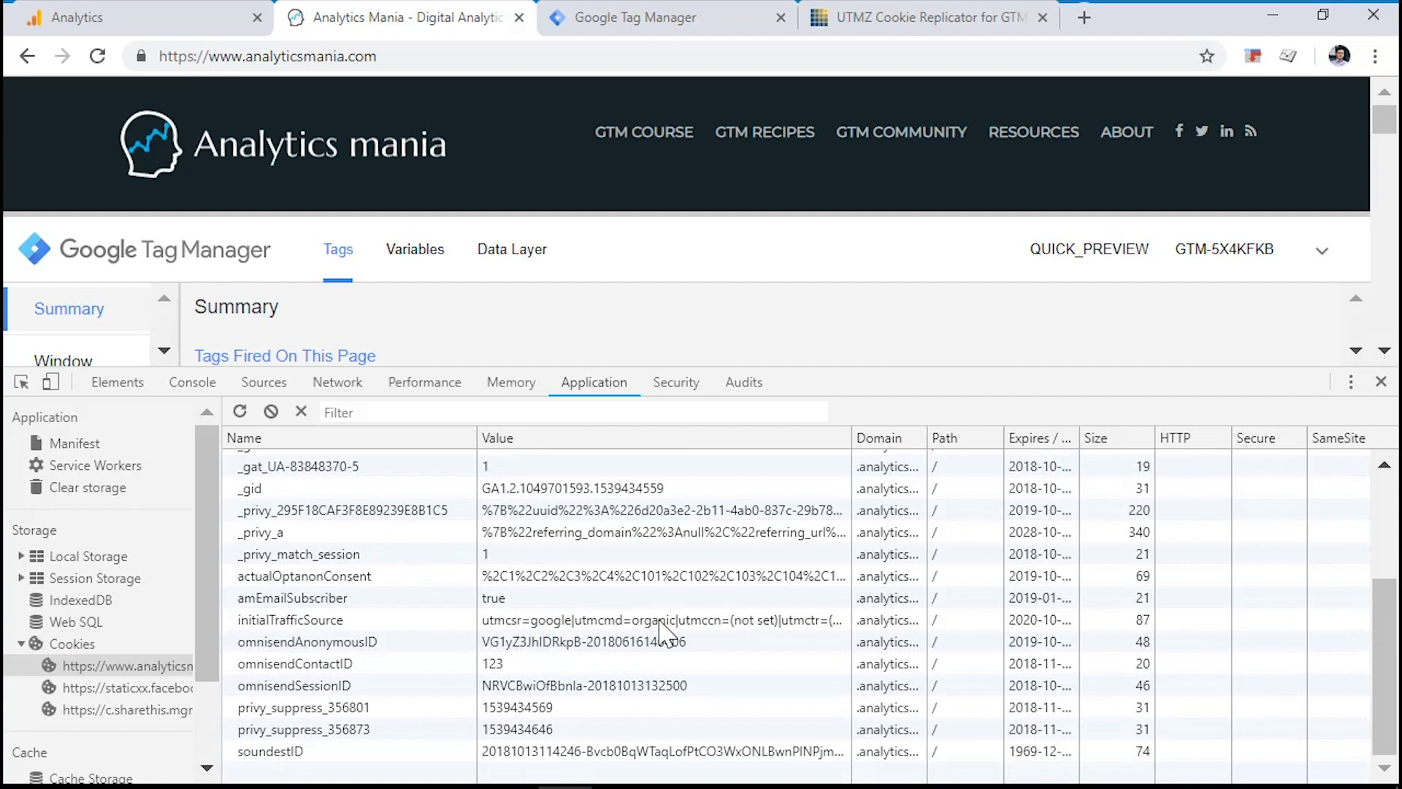
{"action": "left_click", "coordinate": [793, 625]}
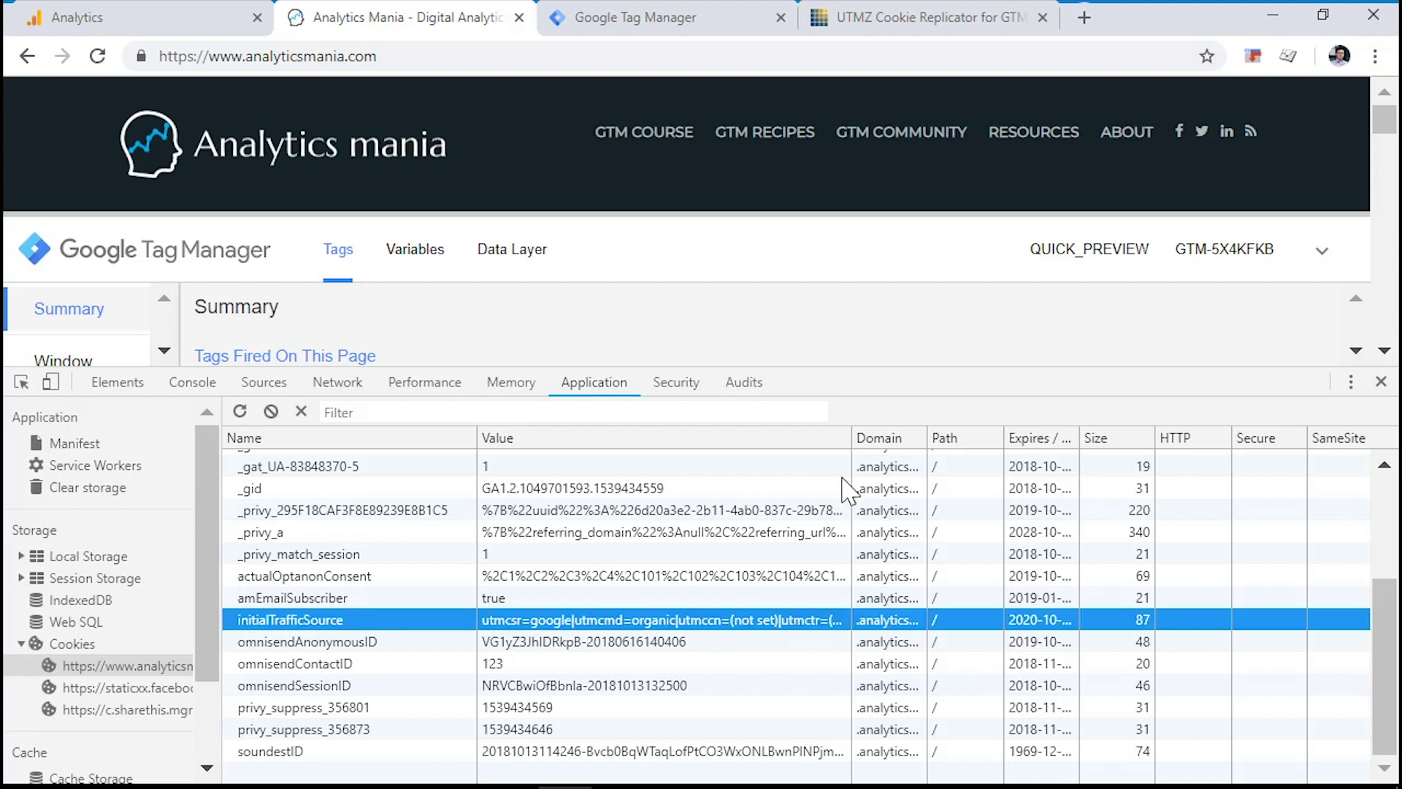
{"action": "left_click_drag", "start_coordinate": [852, 438], "coordinate": [932, 431]}
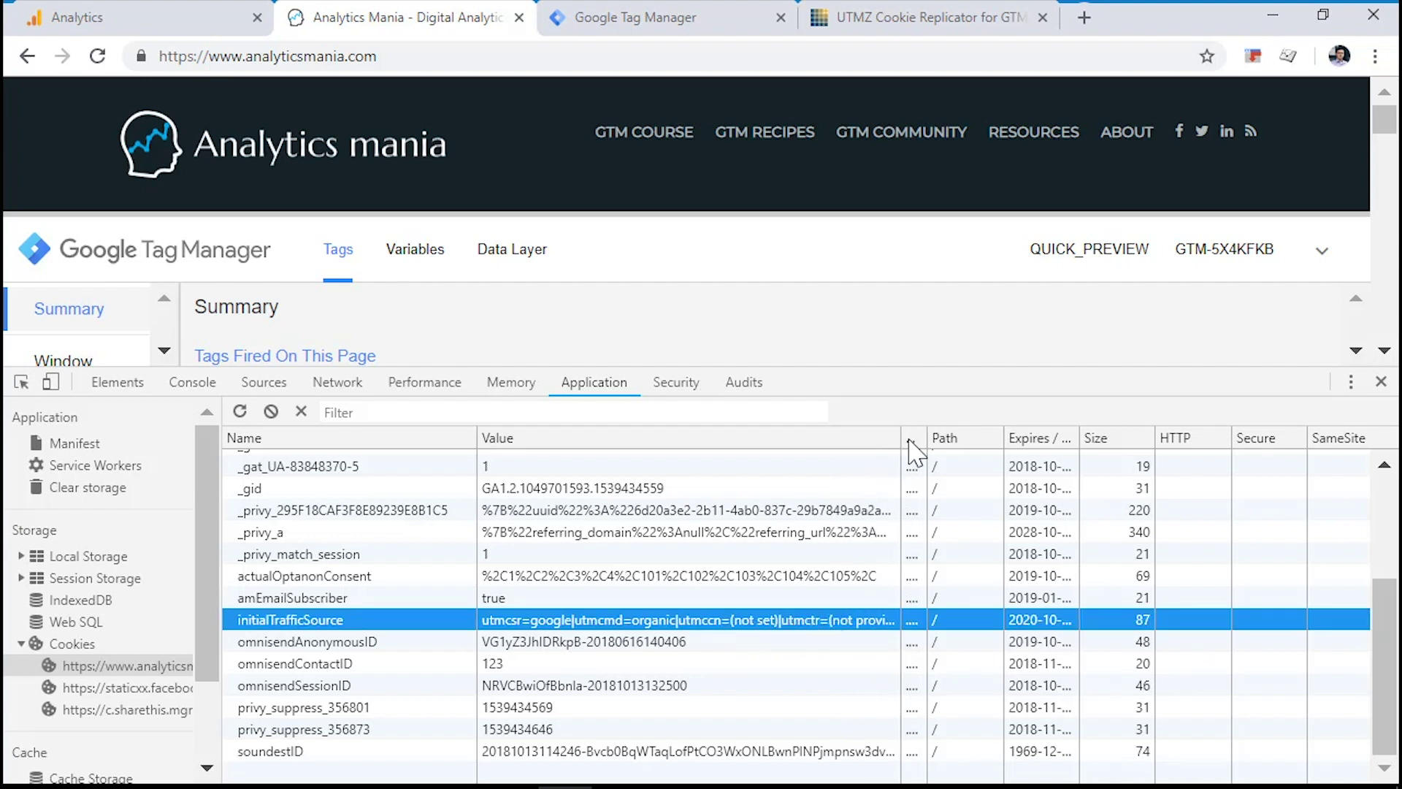
{"action": "left_click_drag", "start_coordinate": [903, 438], "coordinate": [841, 438]}
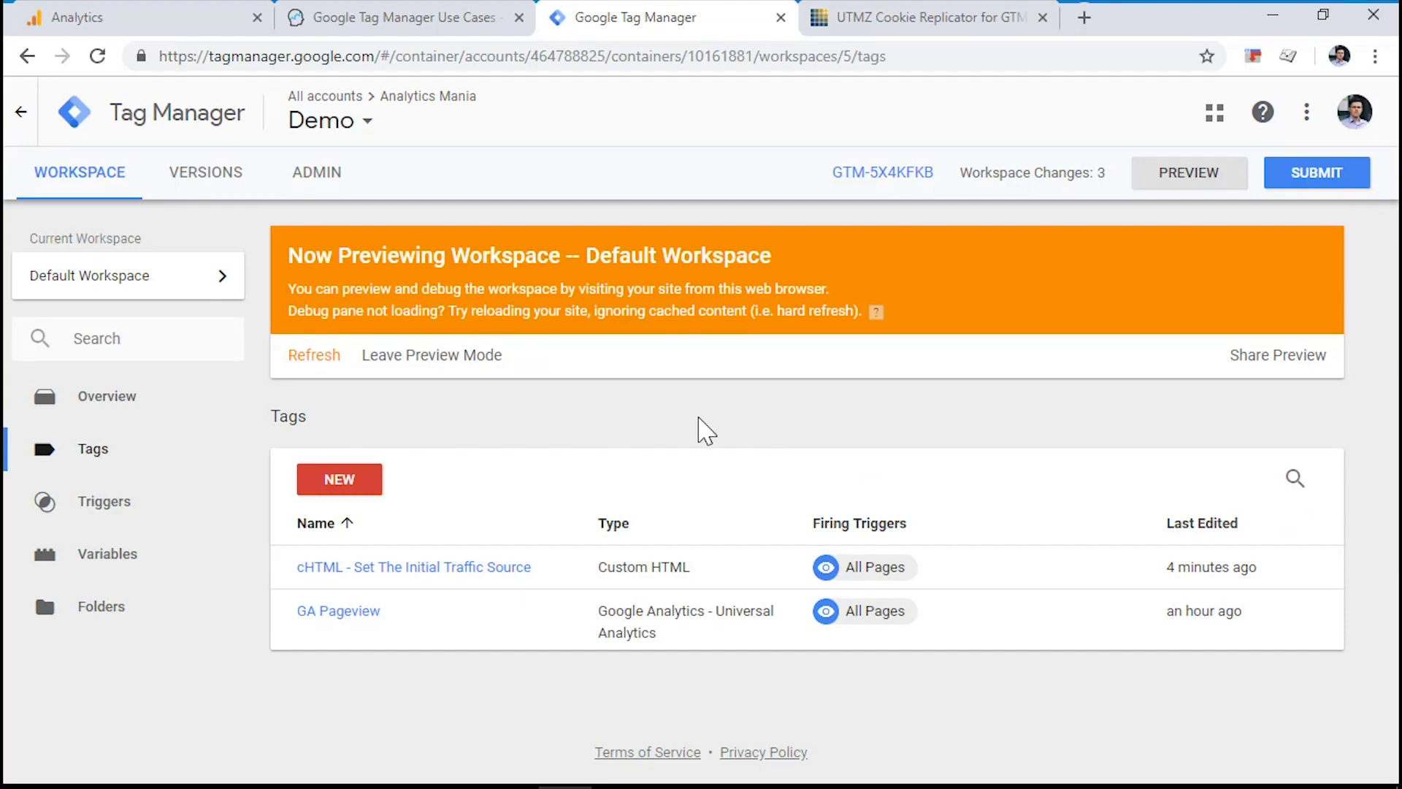
- Review the Window Loaded event's Variables in the enlarged GTM debug pane on the Analytics Mania article
{"action": "left_click", "coordinate": [396, 20]}
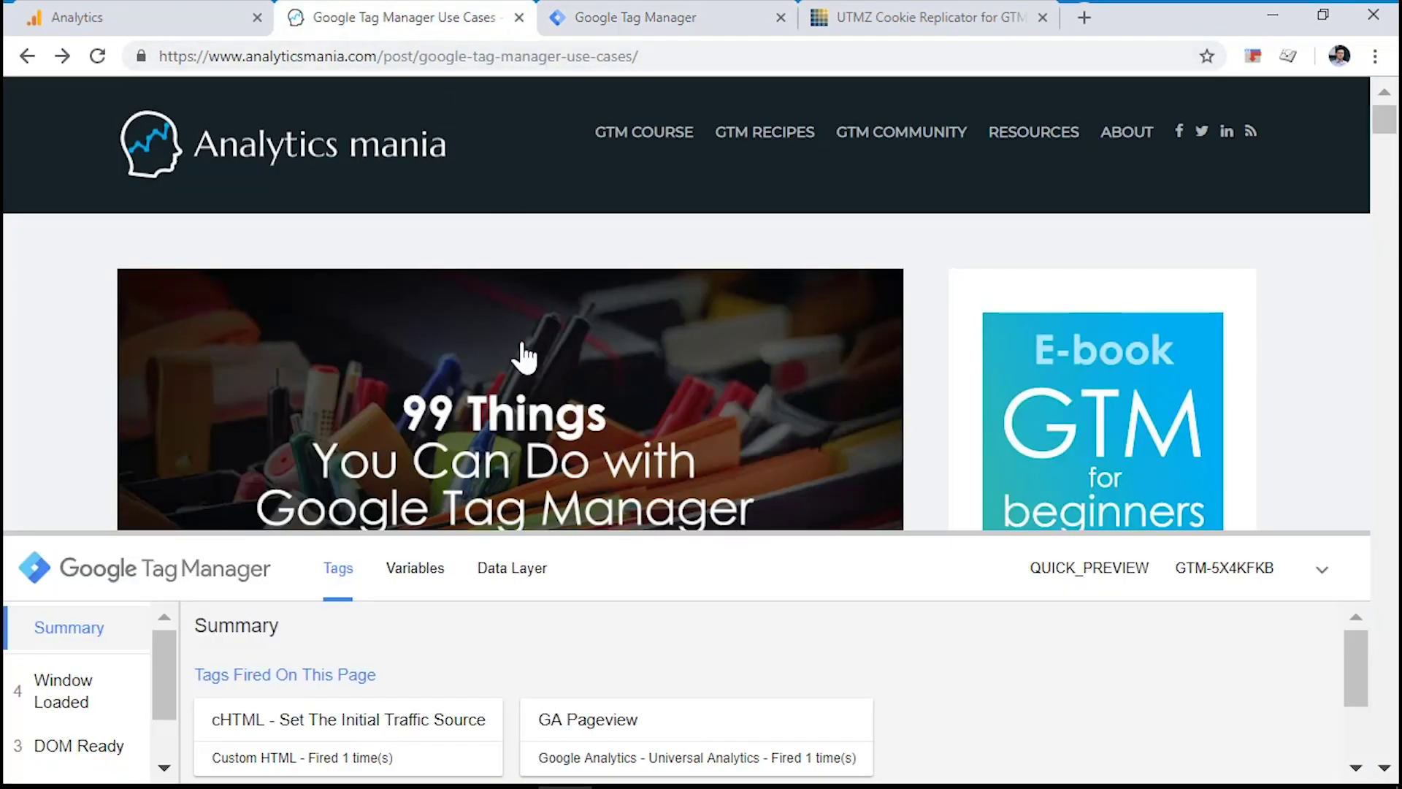
{"action": "left_click_drag", "start_coordinate": [908, 533], "coordinate": [906, 469]}
{"action": "left_click_drag", "start_coordinate": [906, 419], "coordinate": [882, 381]}
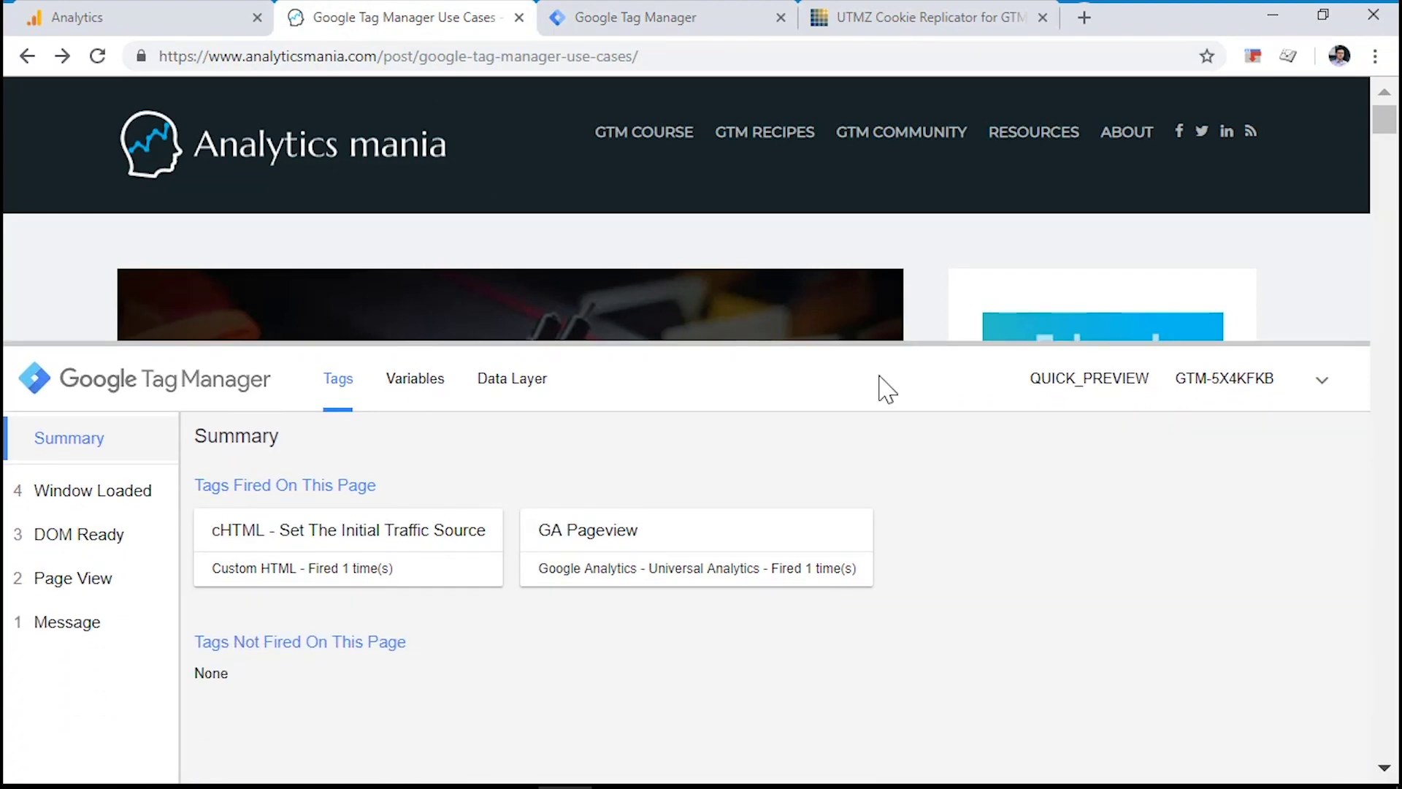
{"action": "left_click", "coordinate": [89, 506]}
{"action": "left_click", "coordinate": [413, 383]}
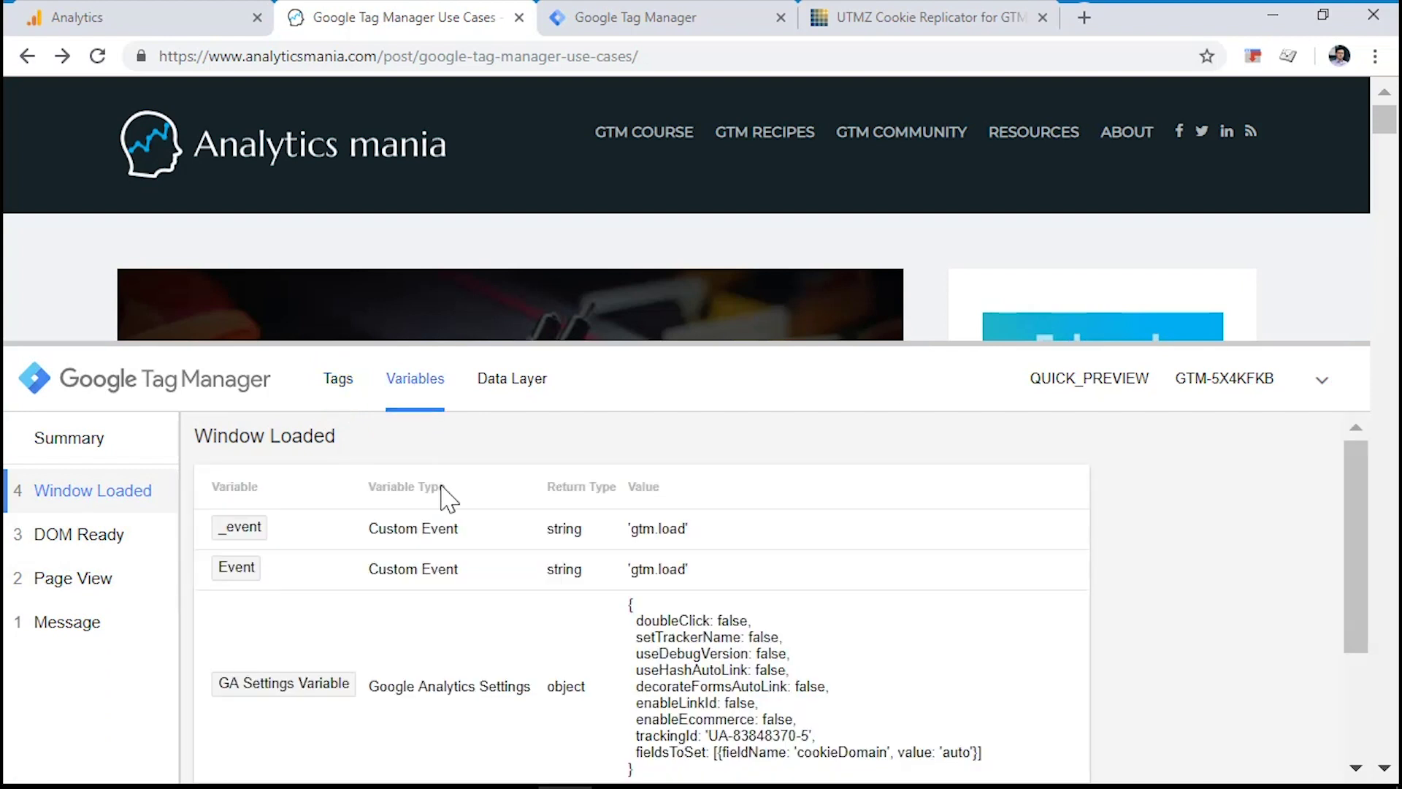
{"action": "left_click_drag", "start_coordinate": [670, 344], "coordinate": [669, 261]}
{"action": "scroll", "coordinate": [475, 500], "scroll_direction": "down", "scroll_amount": 2}
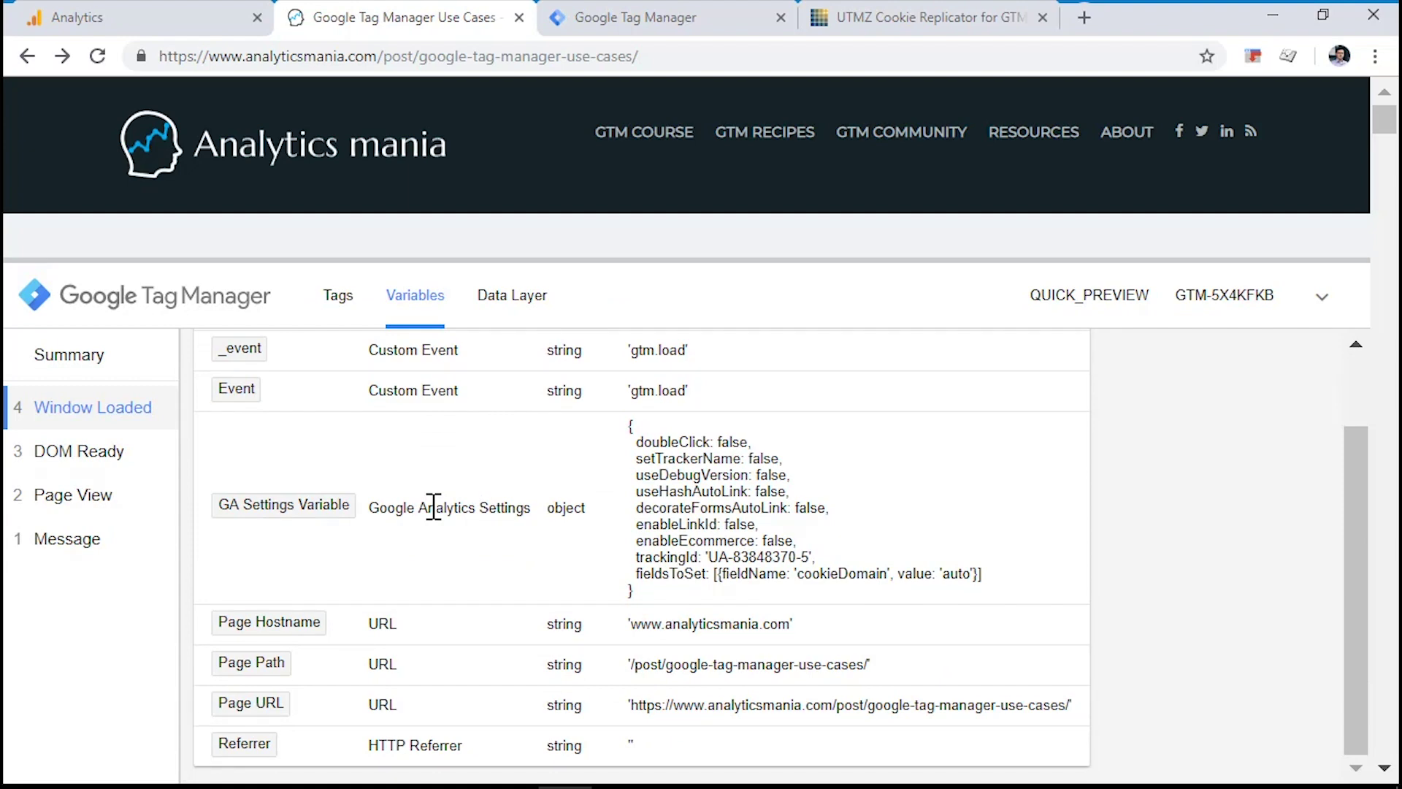
{"action": "left_click", "coordinate": [668, 23]}
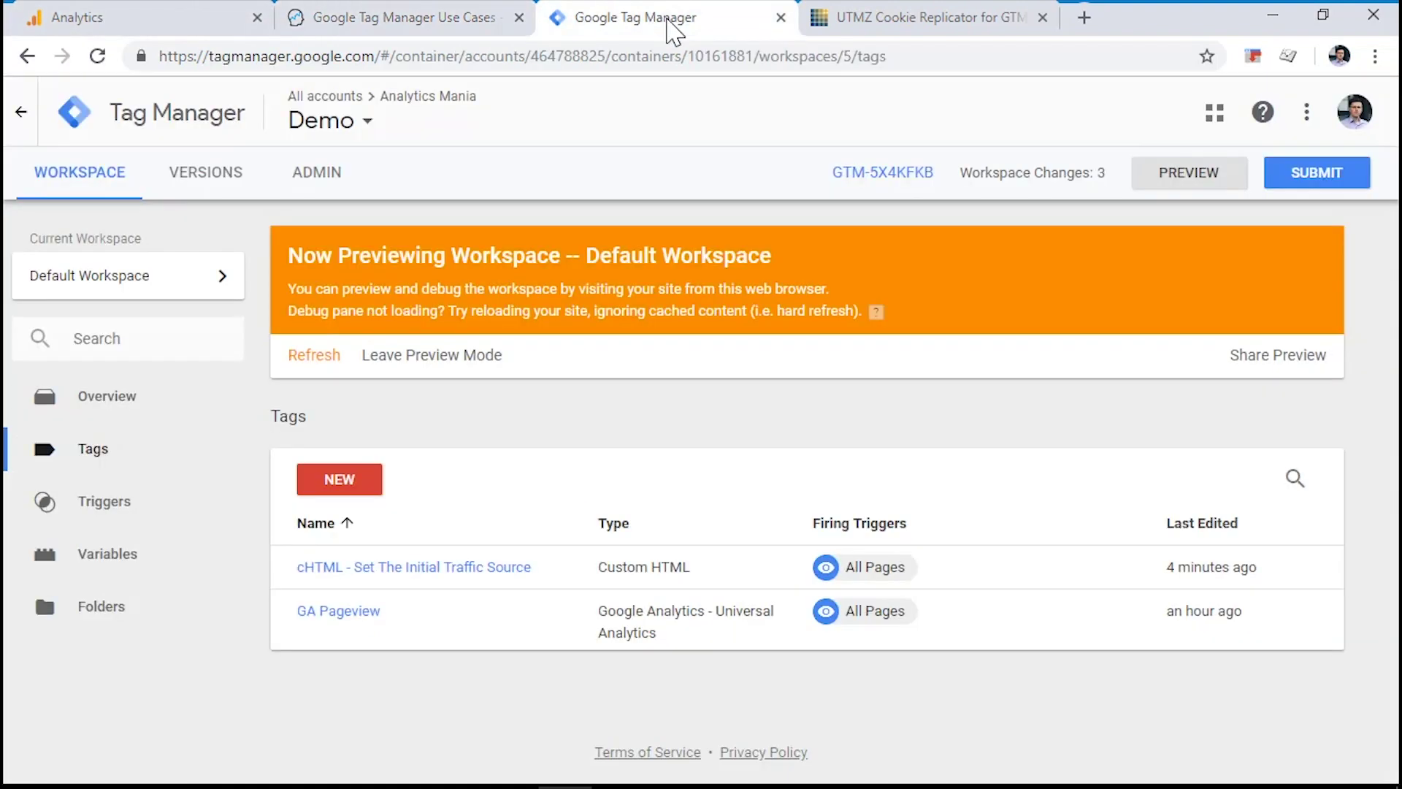
- Save a 1st Party Cookie variable 'Cookie - initialTrafficSource' reading the initialTrafficSource cookie
{"action": "left_click", "coordinate": [134, 562]}
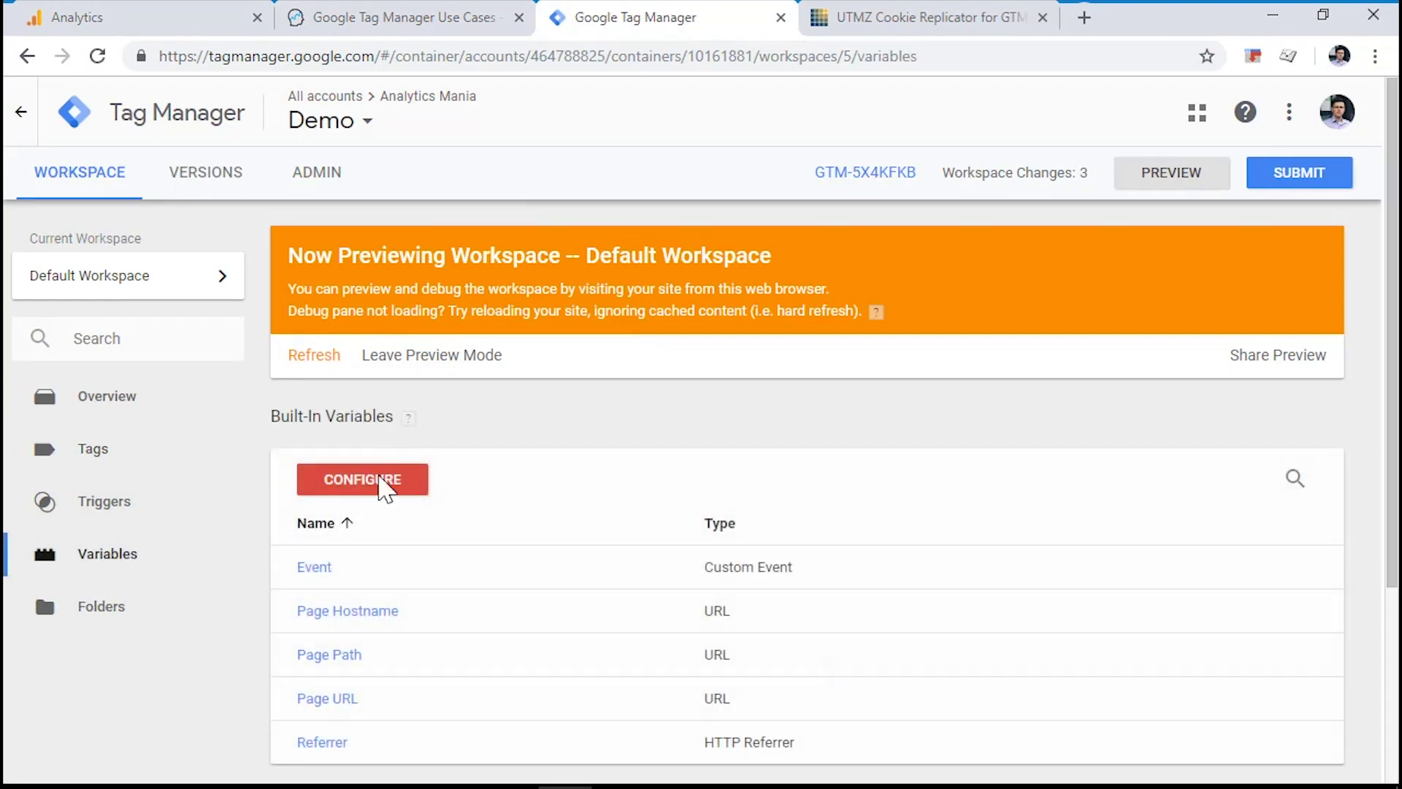
{"action": "scroll", "coordinate": [438, 497], "scroll_direction": "down", "scroll_amount": 3}
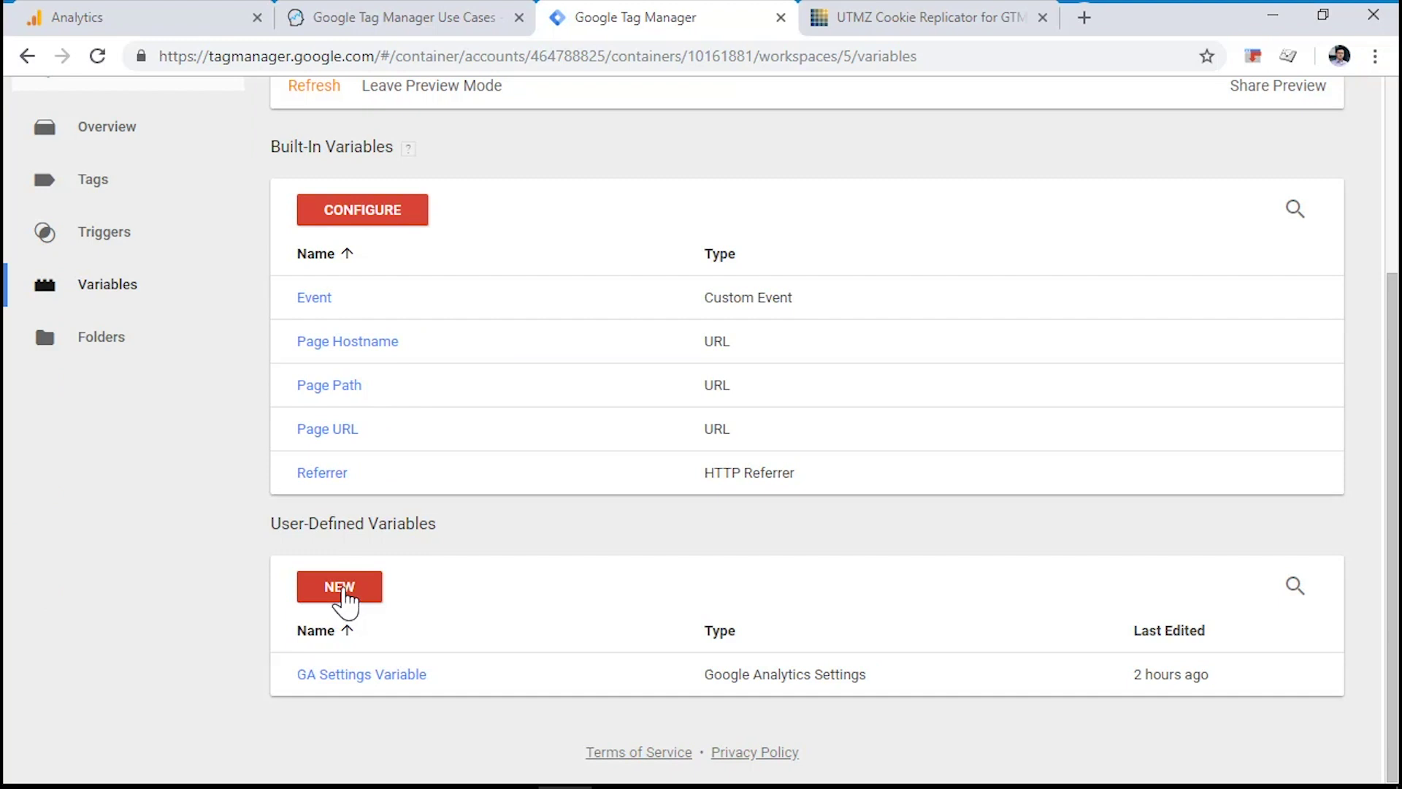
{"action": "left_click", "coordinate": [343, 597]}
{"action": "left_click", "coordinate": [439, 365]}
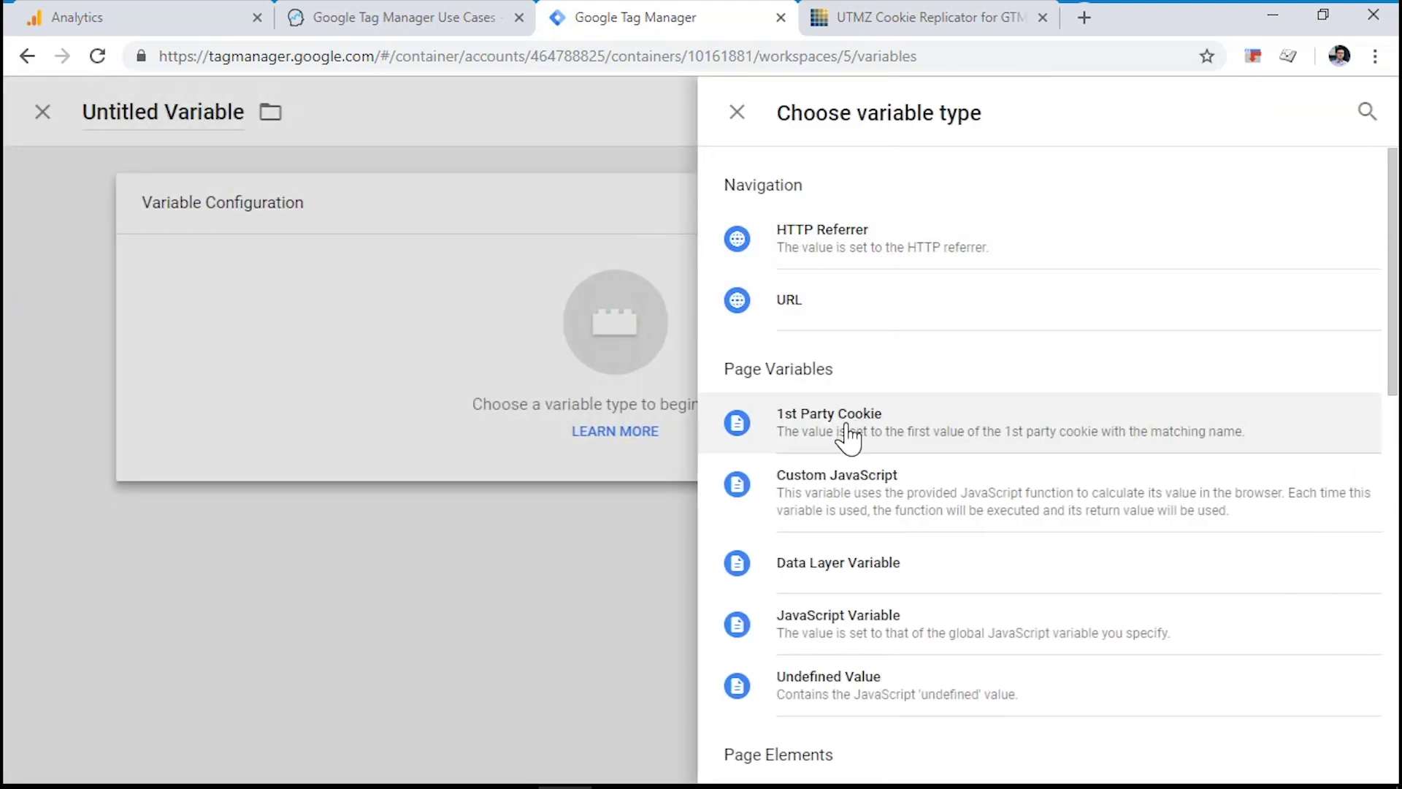
{"action": "left_click", "coordinate": [847, 435]}
{"action": "left_click", "coordinate": [468, 374]}
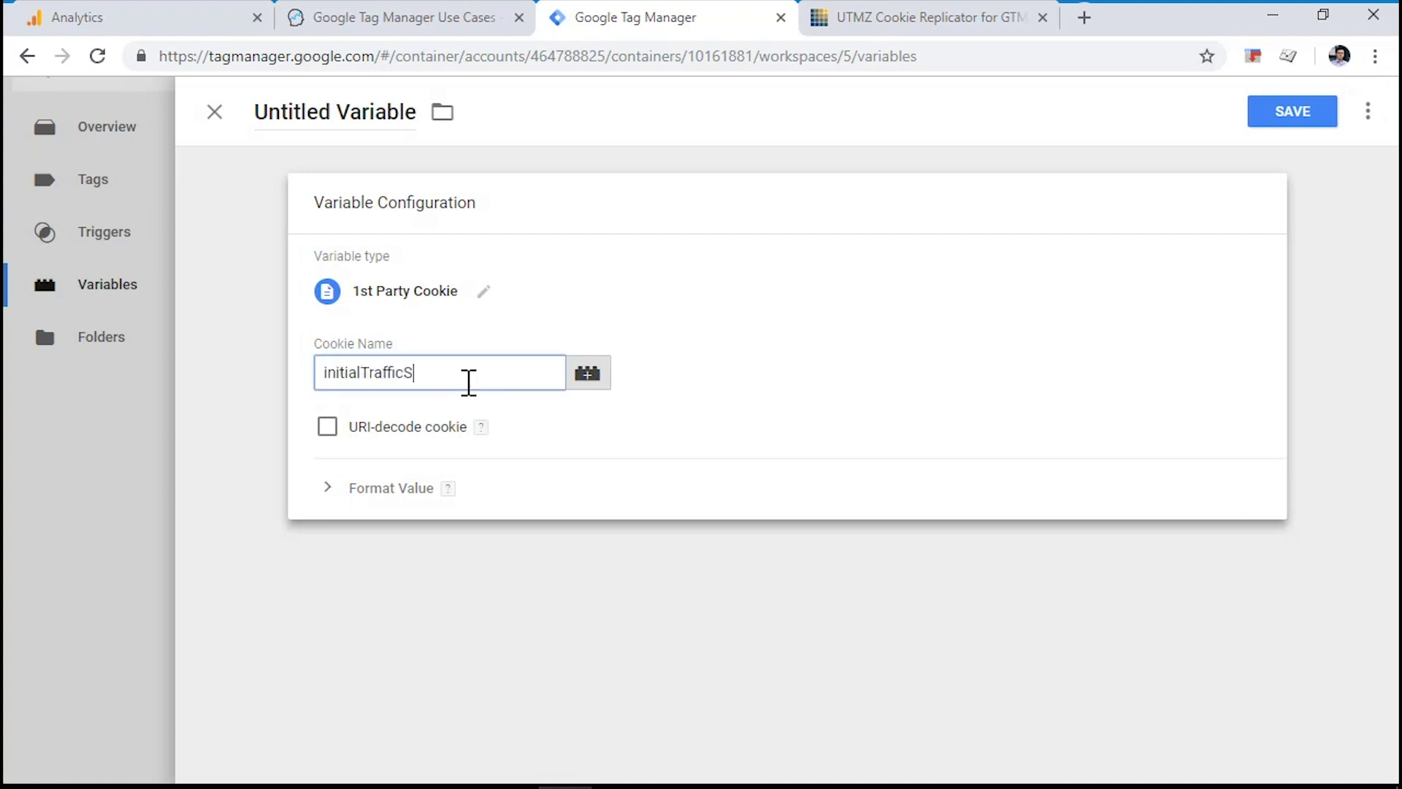
{"action": "left_click", "coordinate": [336, 115]}
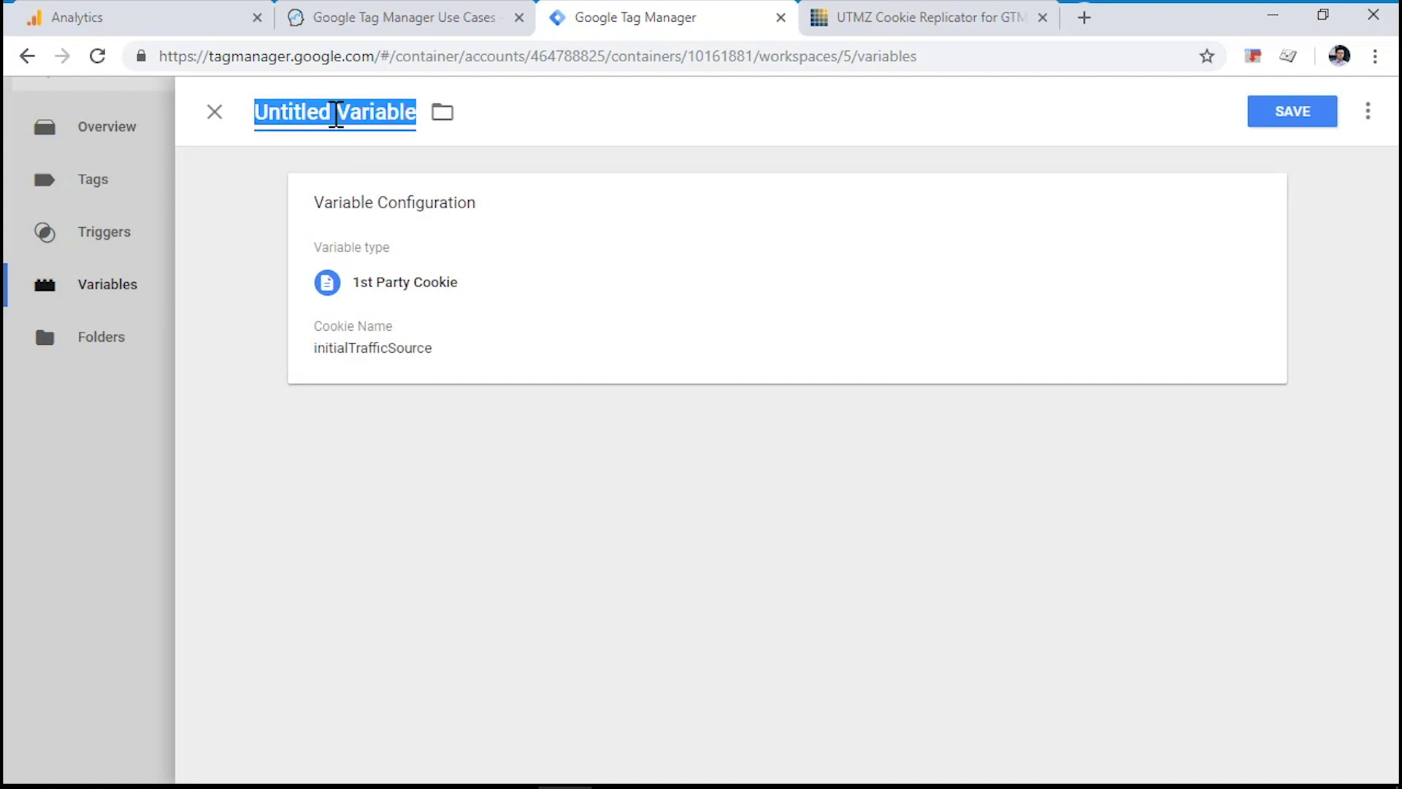
{"action": "type", "text": "Cookie - initialTrafficSource"}
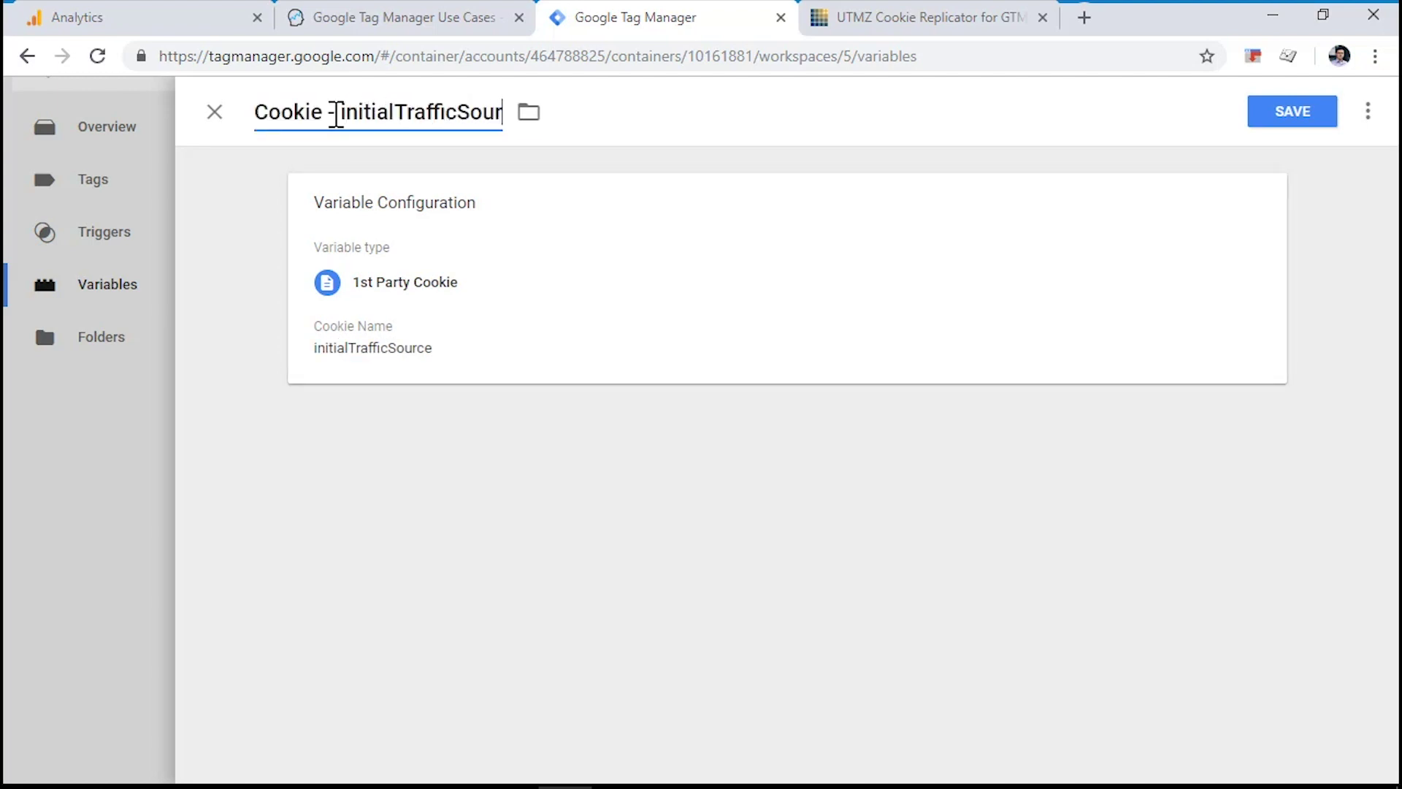
{"action": "left_click", "coordinate": [1262, 124]}
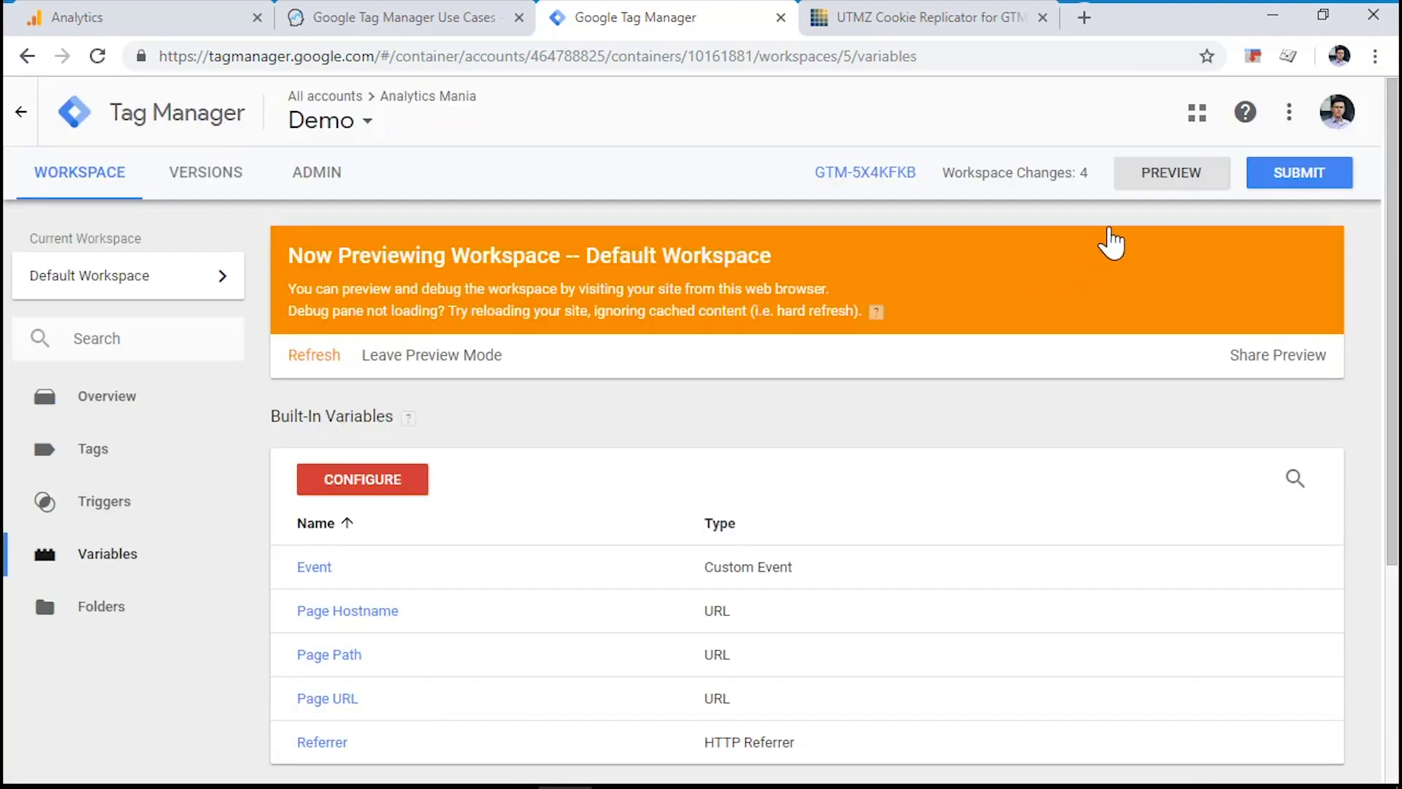
- Refresh the GTM preview and reload the site so the new cookie variable is captured
{"action": "left_click", "coordinate": [314, 358]}
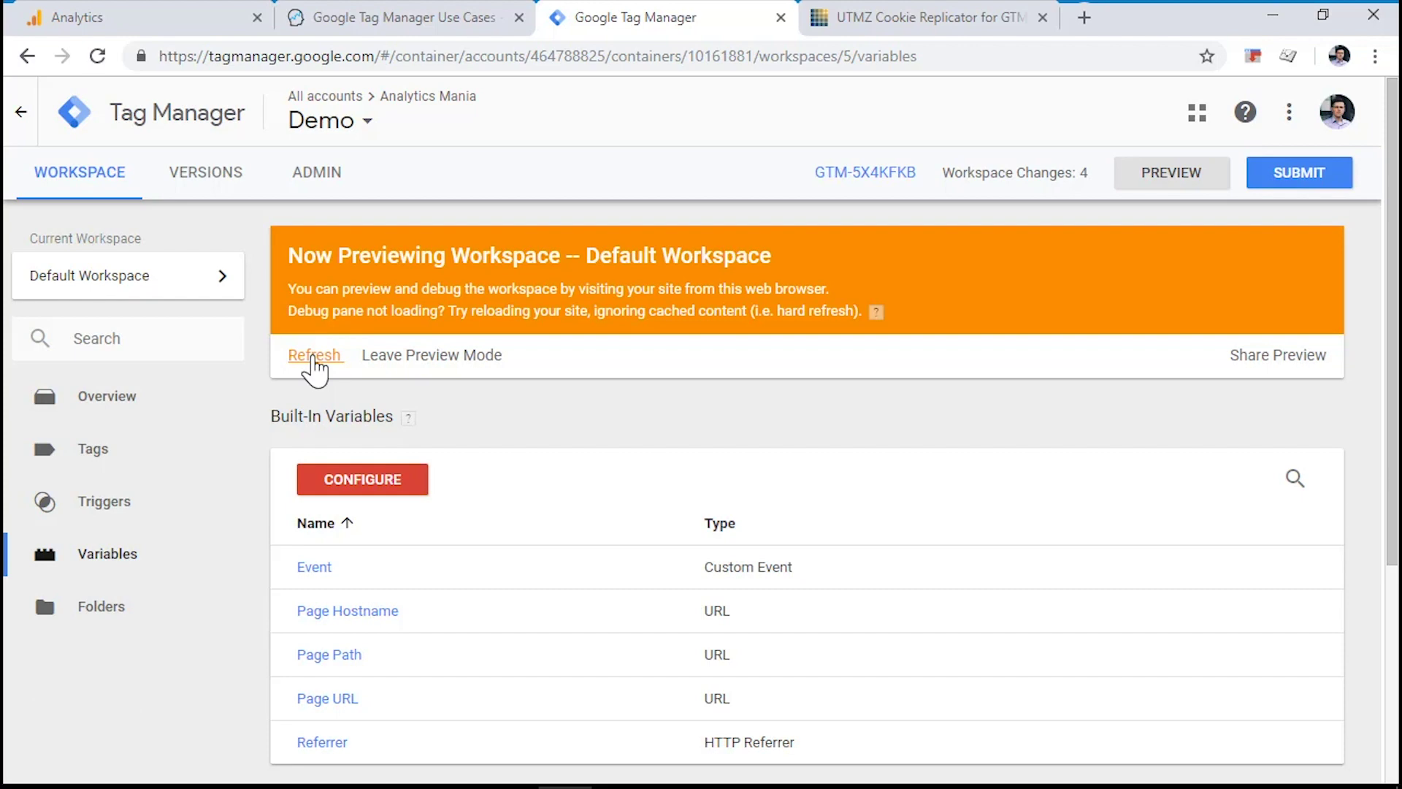
{"action": "left_click", "coordinate": [435, 16]}
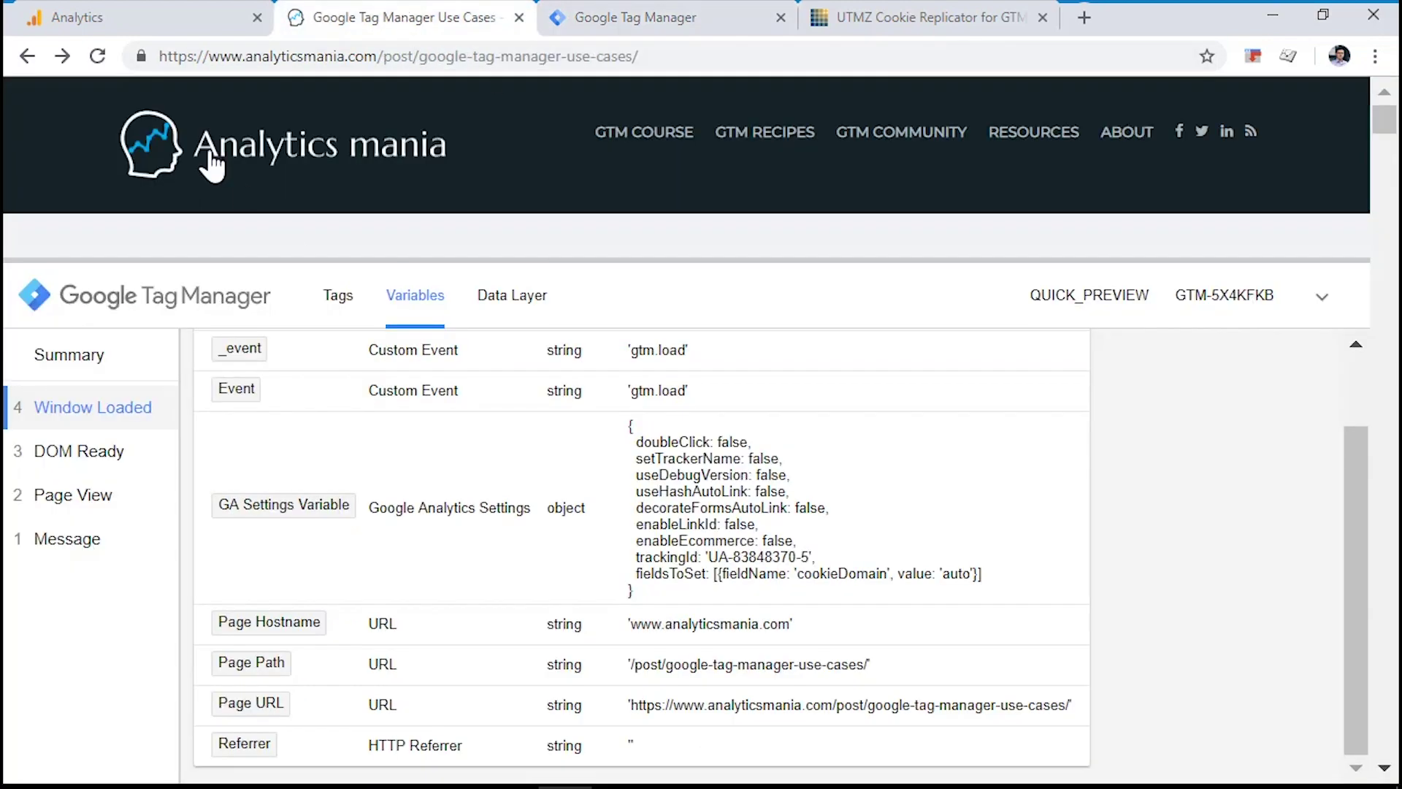
{"action": "left_click", "coordinate": [93, 57]}
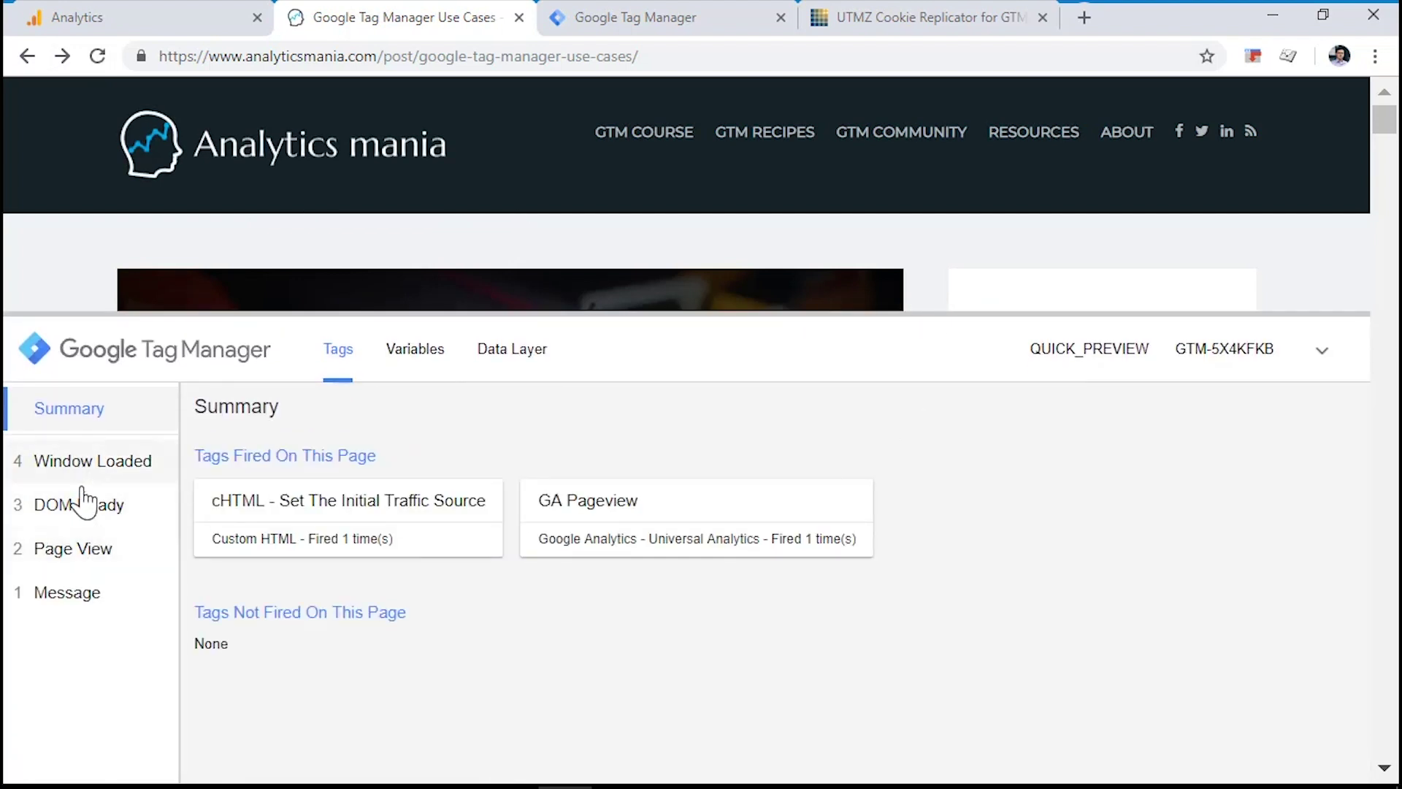
- On Page View, verify Cookie - initialTrafficSource reads utmcsr=google|utmcmd=organic|utmccn=(not set)|utmctr=(not provided)
{"action": "left_click", "coordinate": [95, 555]}
{"action": "left_click", "coordinate": [413, 354]}
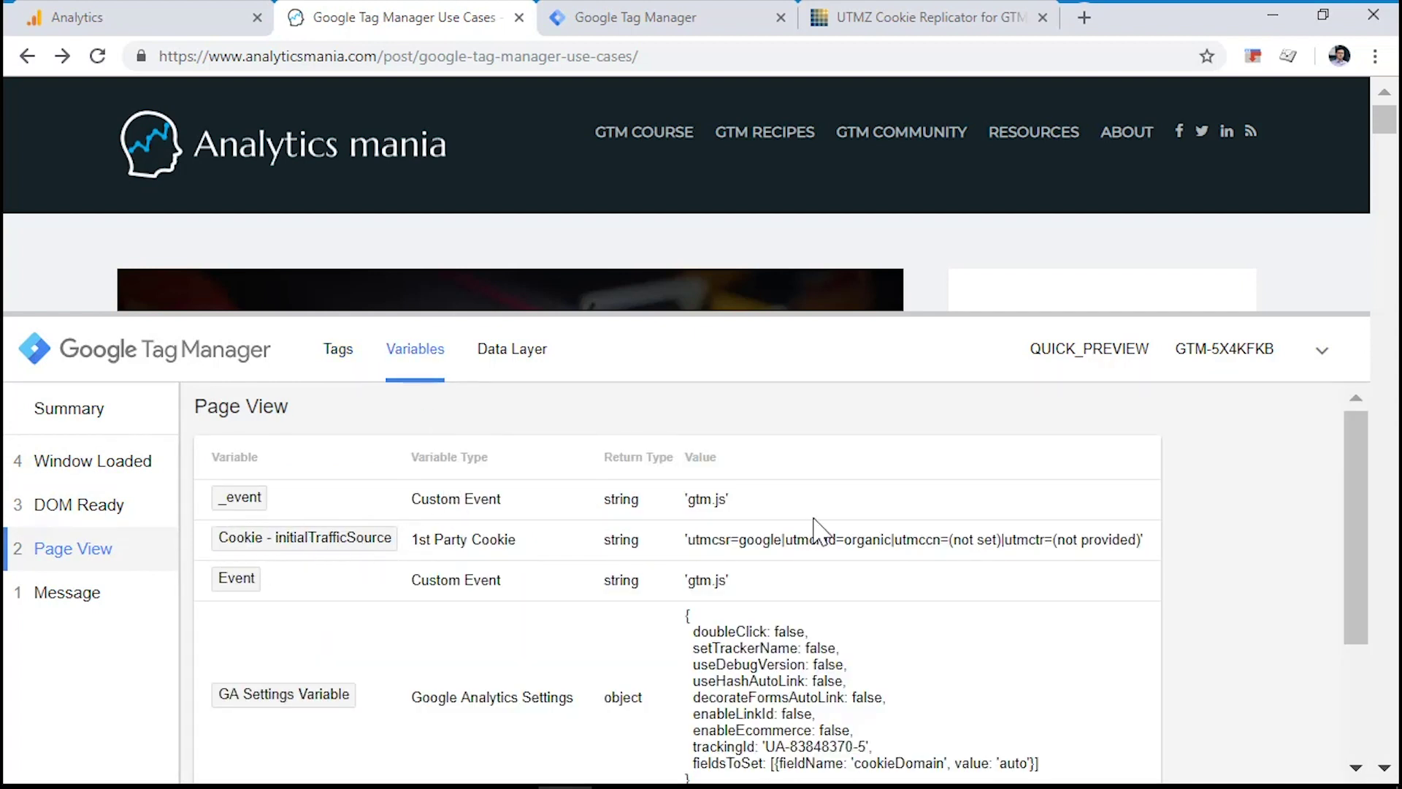
{"action": "left_click_drag", "start_coordinate": [693, 539], "coordinate": [1152, 557]}
{"action": "left_click", "coordinate": [1112, 592]}
{"action": "left_click_drag", "start_coordinate": [686, 539], "coordinate": [1145, 542]}
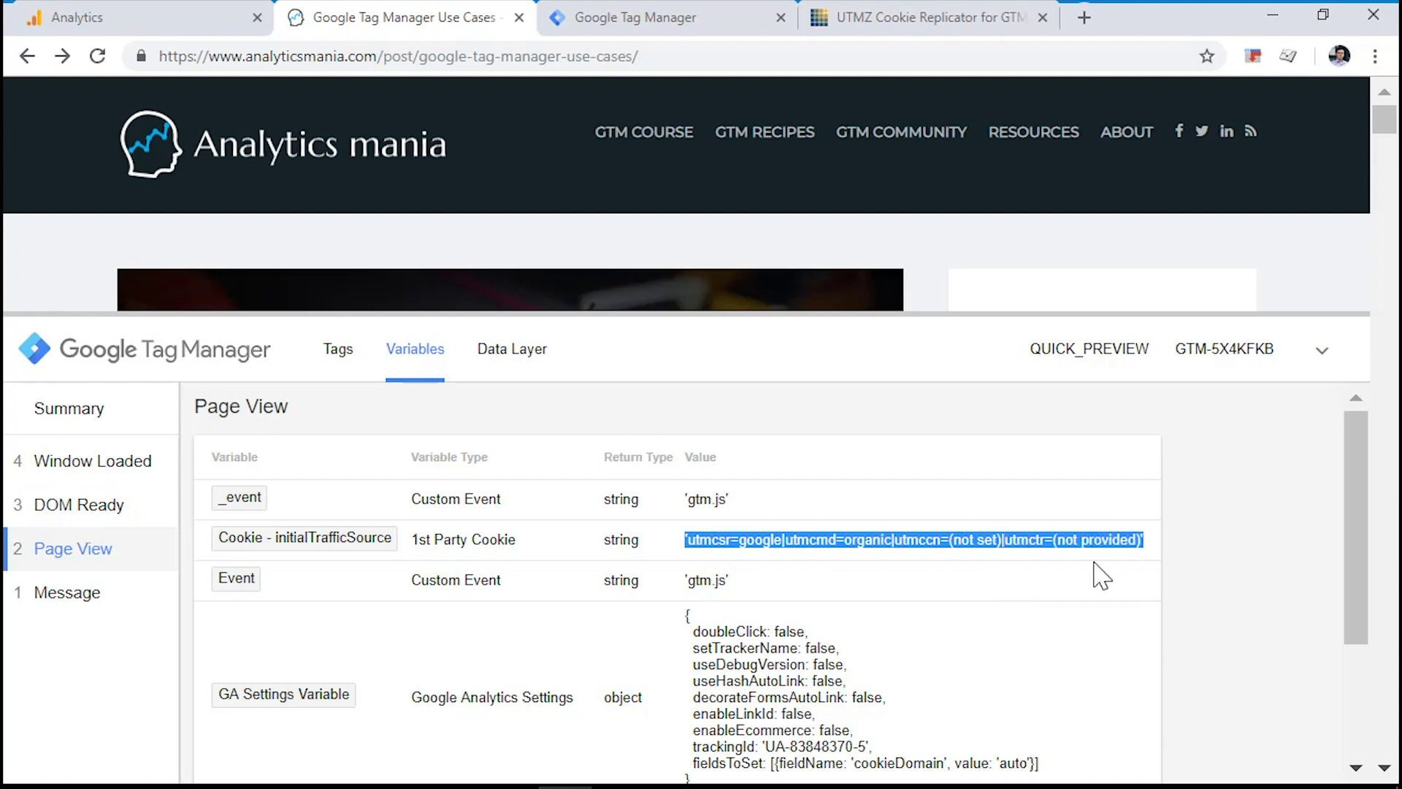
{"action": "left_click", "coordinate": [867, 566]}
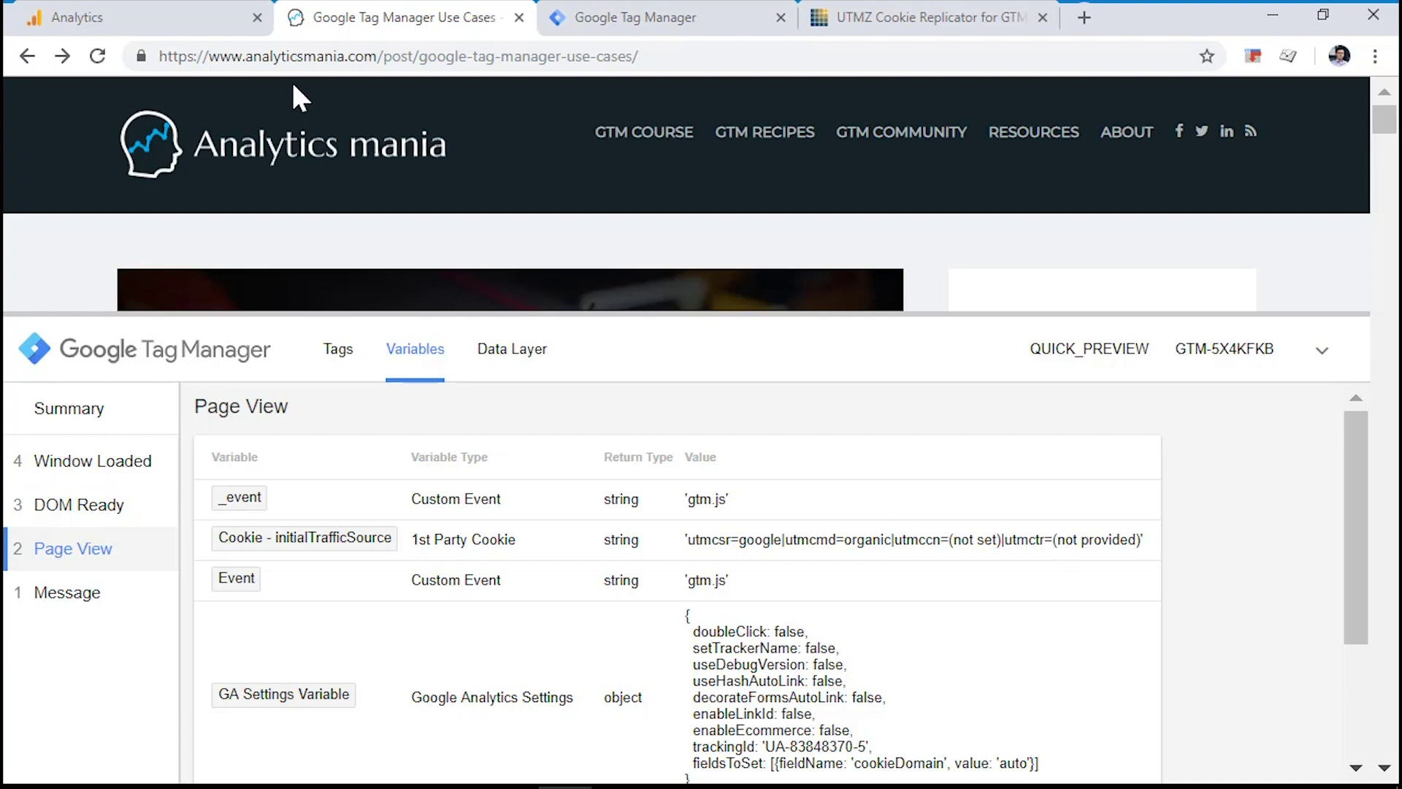
- In Google Analytics Admin, go to Custom Definitions and start a new custom dimension
{"action": "left_click", "coordinate": [165, 22]}
{"action": "left_click", "coordinate": [40, 760]}
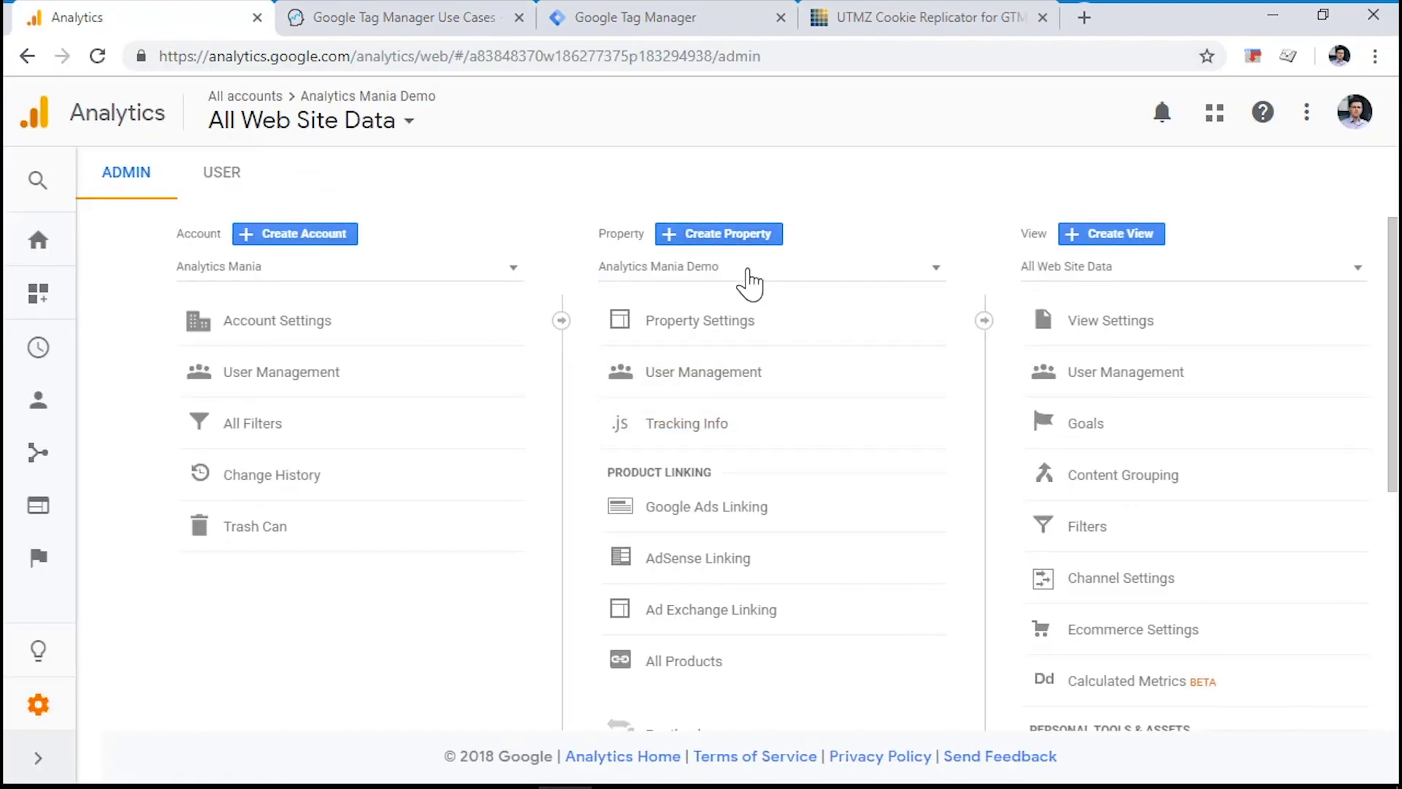
{"action": "scroll", "coordinate": [754, 282], "scroll_direction": "down", "scroll_amount": 3}
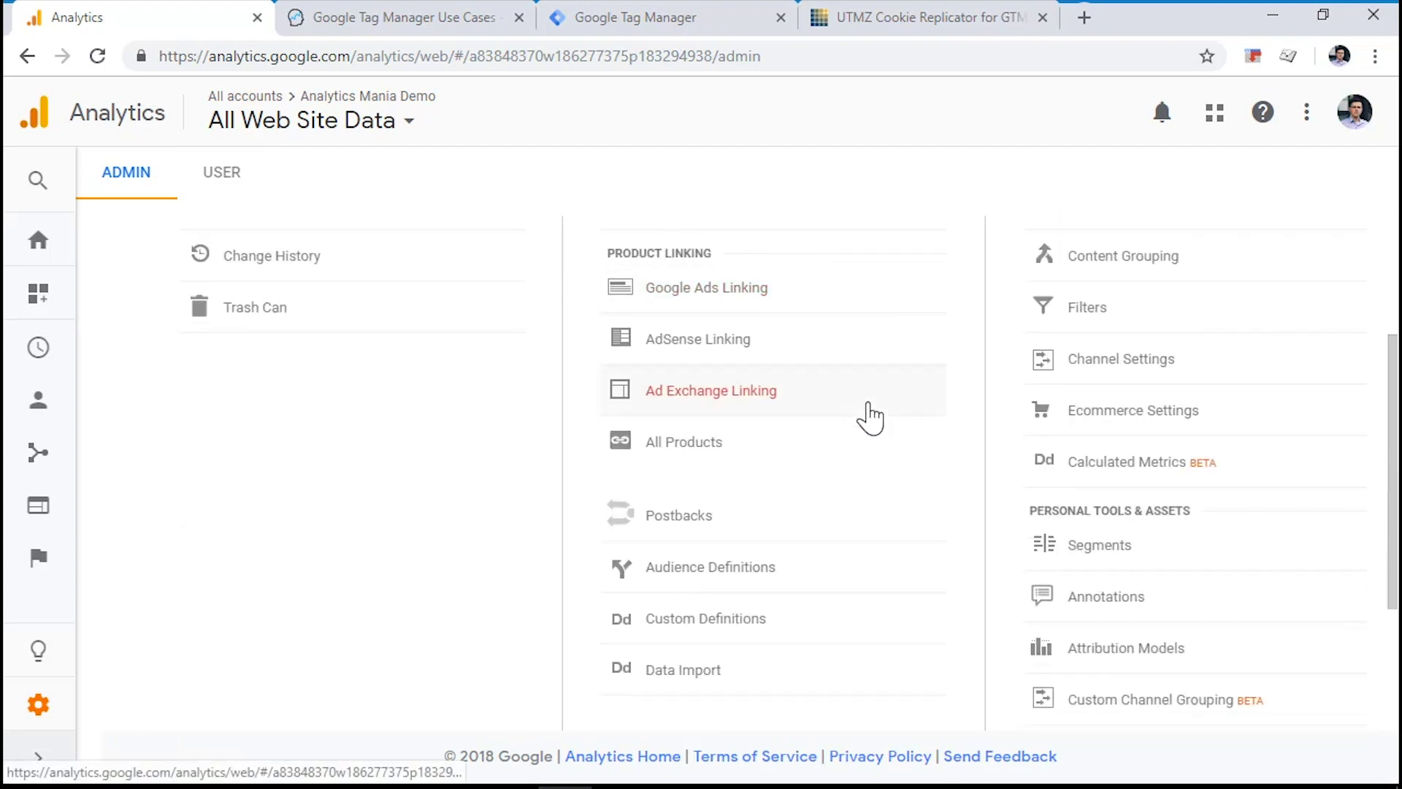
{"action": "left_click", "coordinate": [691, 622]}
{"action": "scroll", "coordinate": [712, 624], "scroll_direction": "down", "scroll_amount": 3}
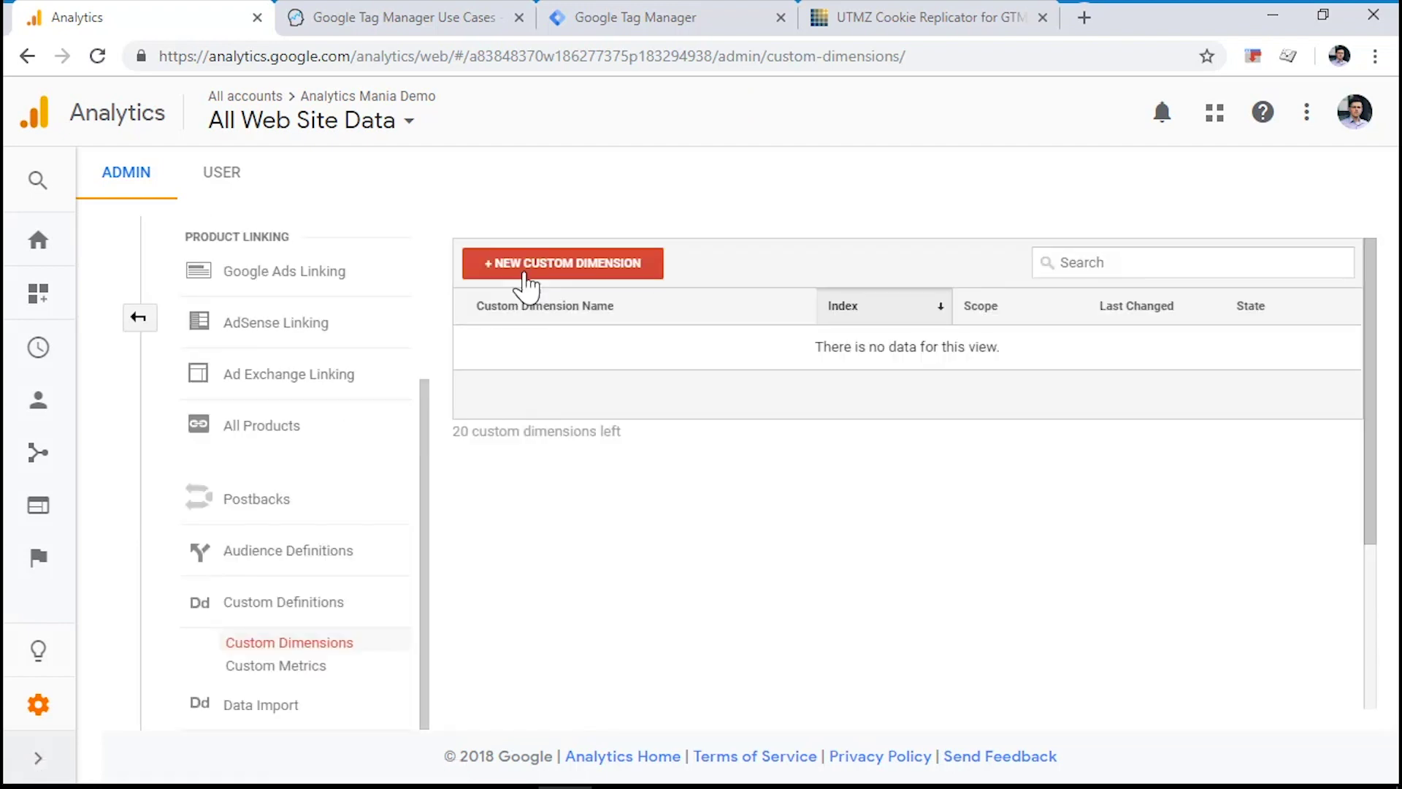
{"action": "left_click", "coordinate": [564, 260]}
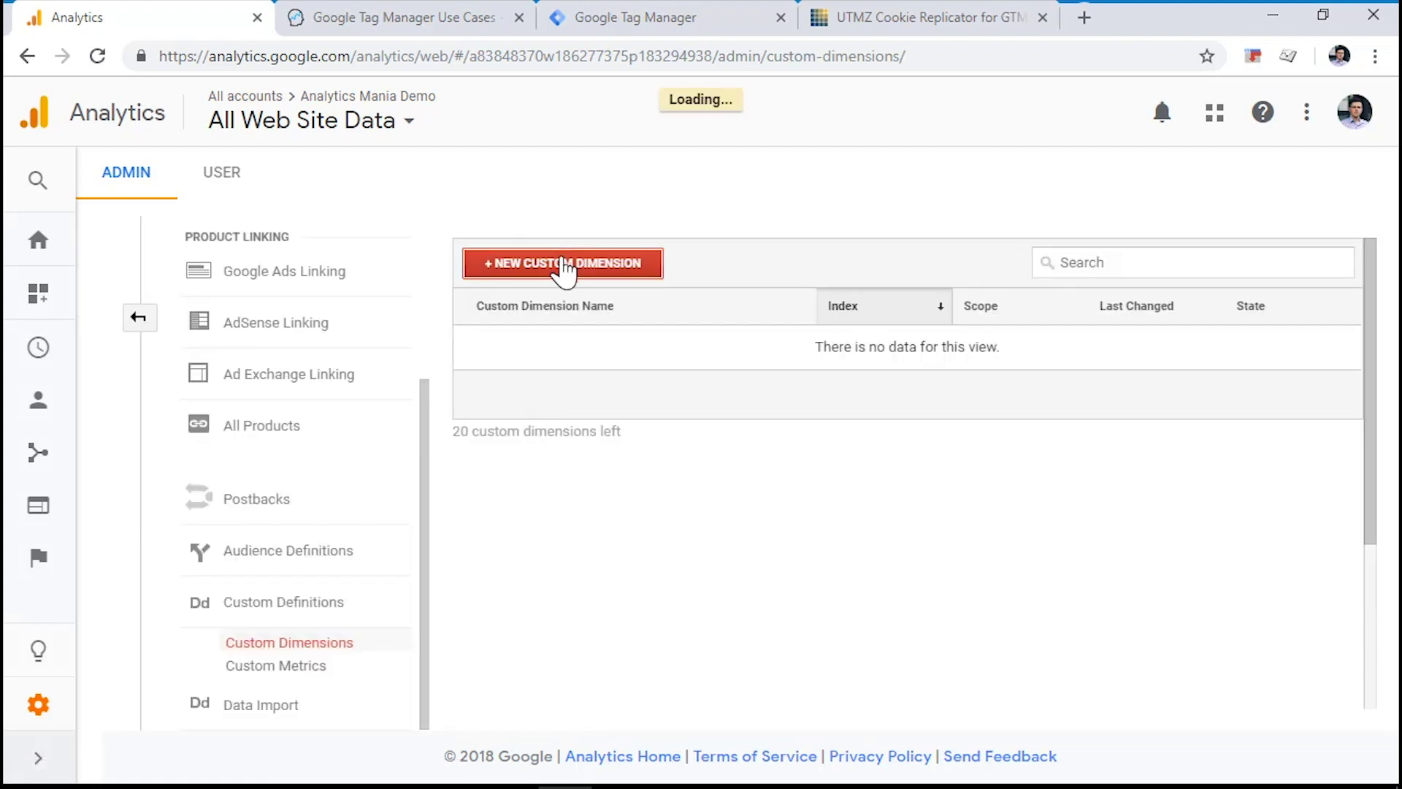
- Name the dimension Initial Traffic Source, set its scope to User, and create it
{"action": "left_click", "coordinate": [555, 333]}
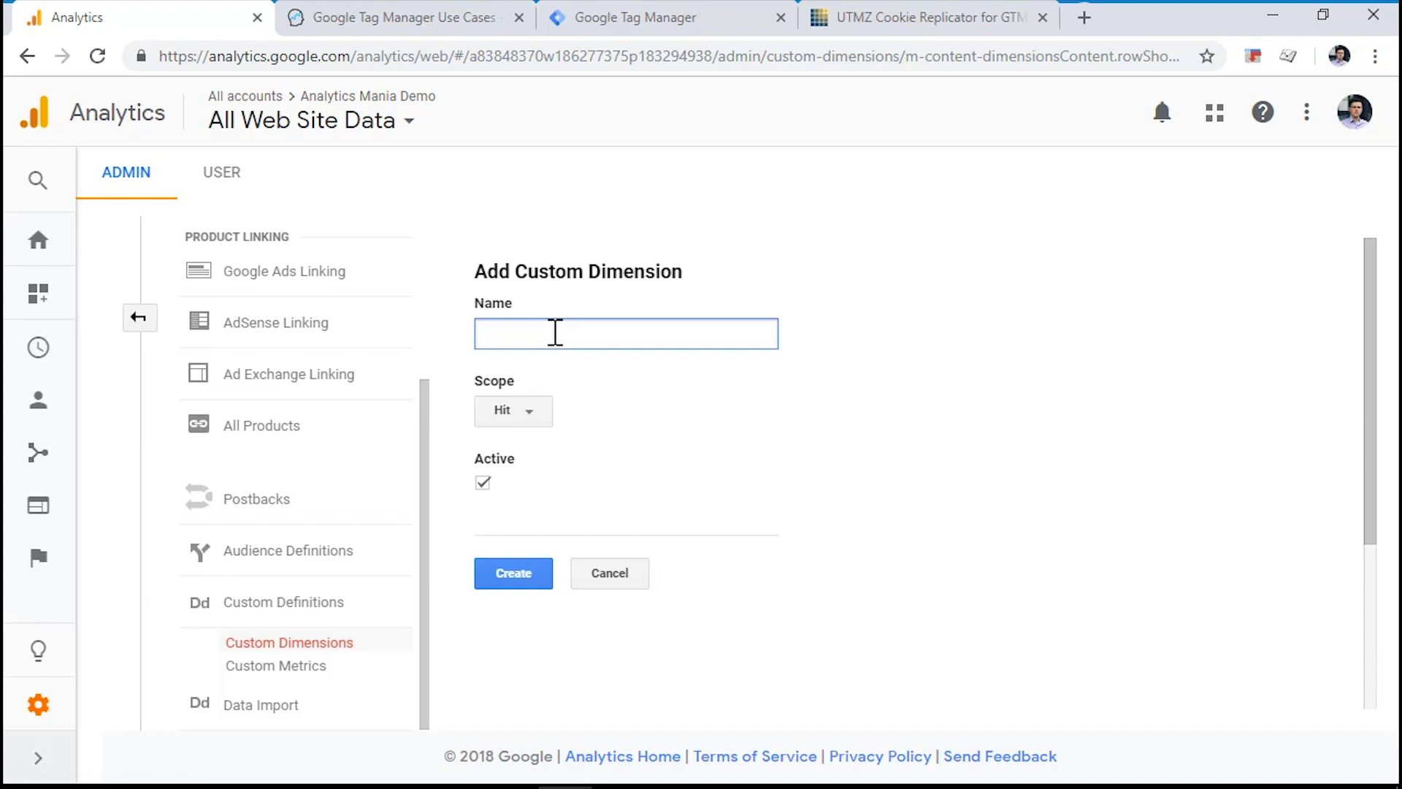
{"action": "type", "text": "initial"}
{"action": "key", "text": "ctrl+a"}
{"action": "type", "text": "I"}
{"action": "left_click", "coordinate": [520, 413]}
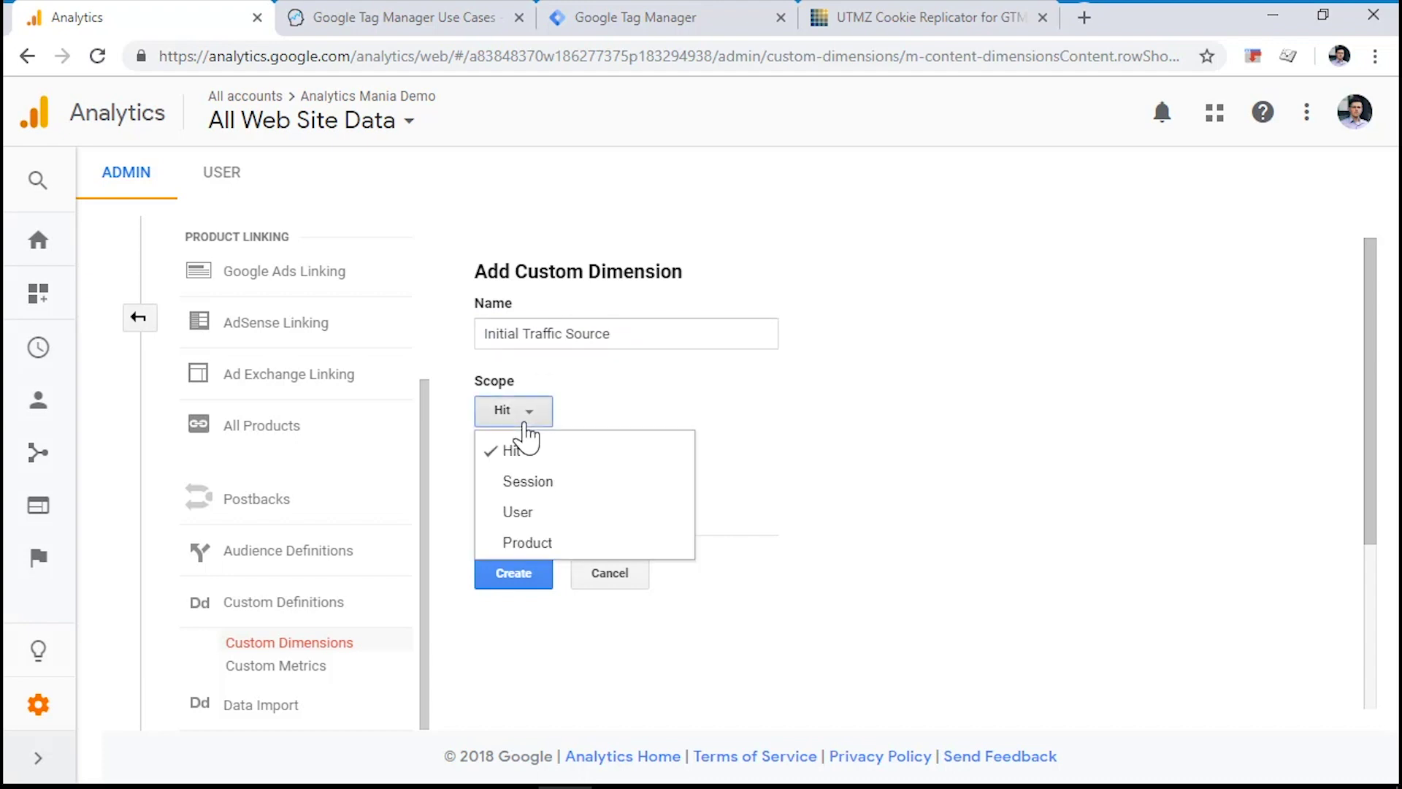
{"action": "left_click", "coordinate": [537, 514]}
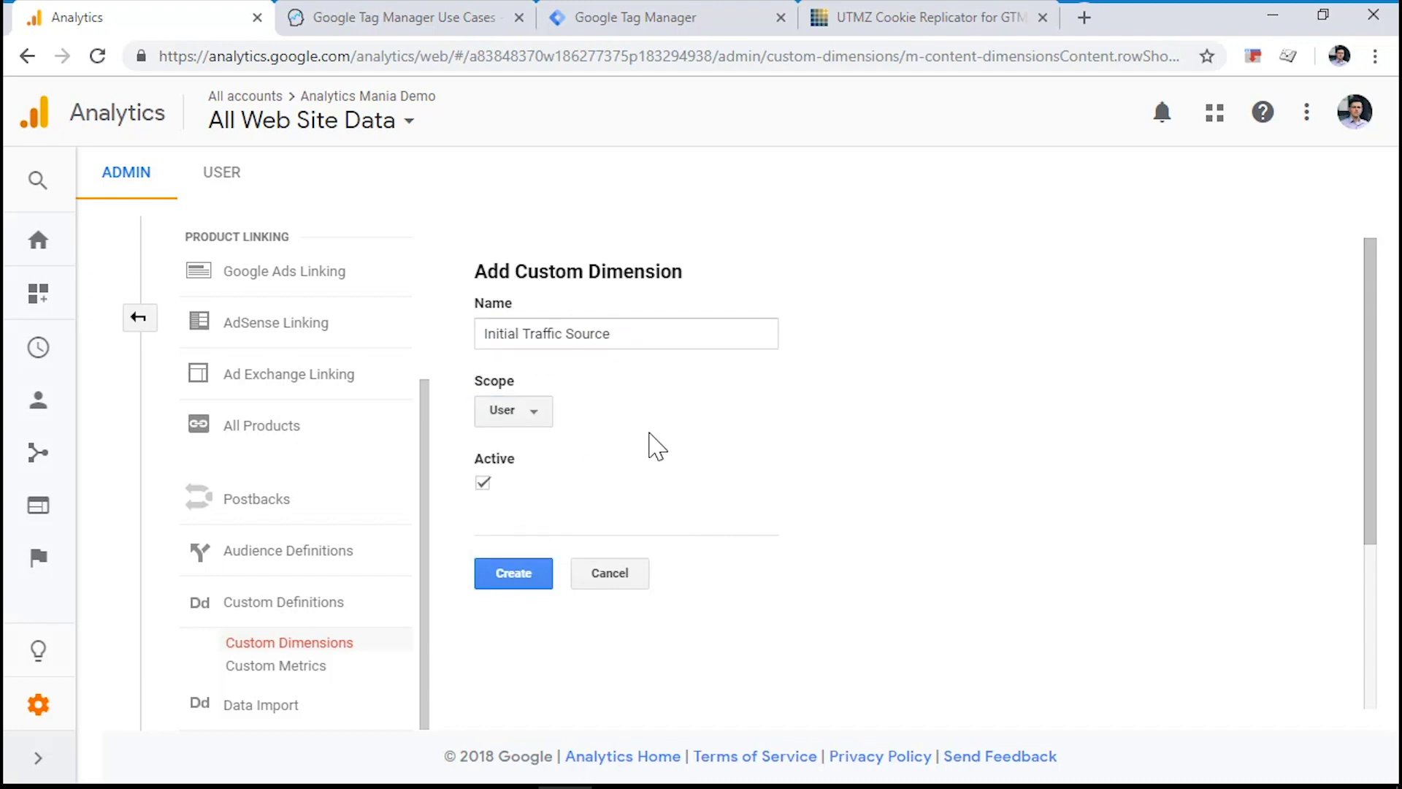
{"action": "left_click", "coordinate": [517, 579]}
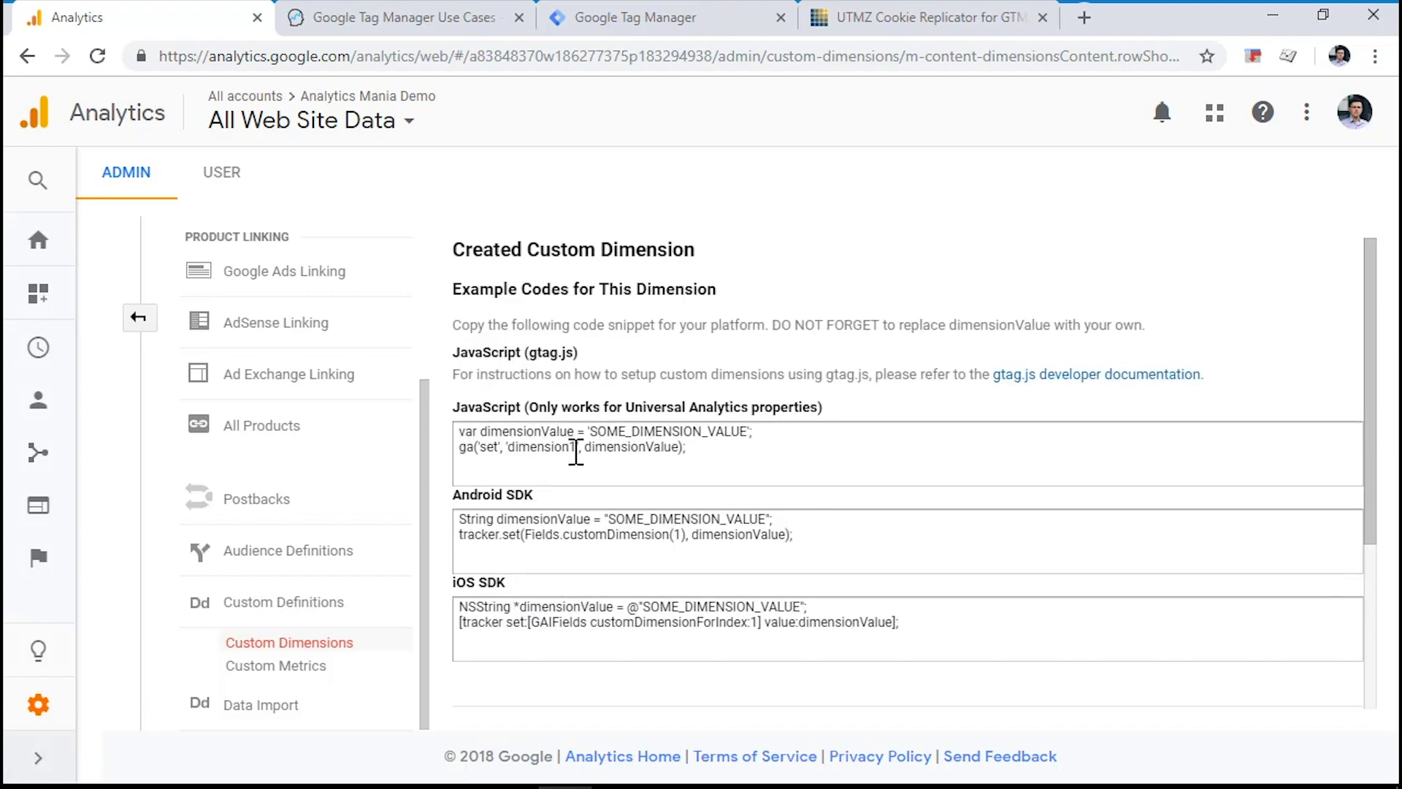
- Copy the new dimension's index number 1 from the sample code
{"action": "left_click_drag", "start_coordinate": [579, 448], "coordinate": [573, 448]}
{"action": "right_click", "coordinate": [573, 448]}
{"action": "left_click", "coordinate": [585, 466]}
{"action": "left_click", "coordinate": [388, 17]}
- Back in Tag Manager, open the GA Settings Variable for editing
{"action": "left_click", "coordinate": [650, 18]}
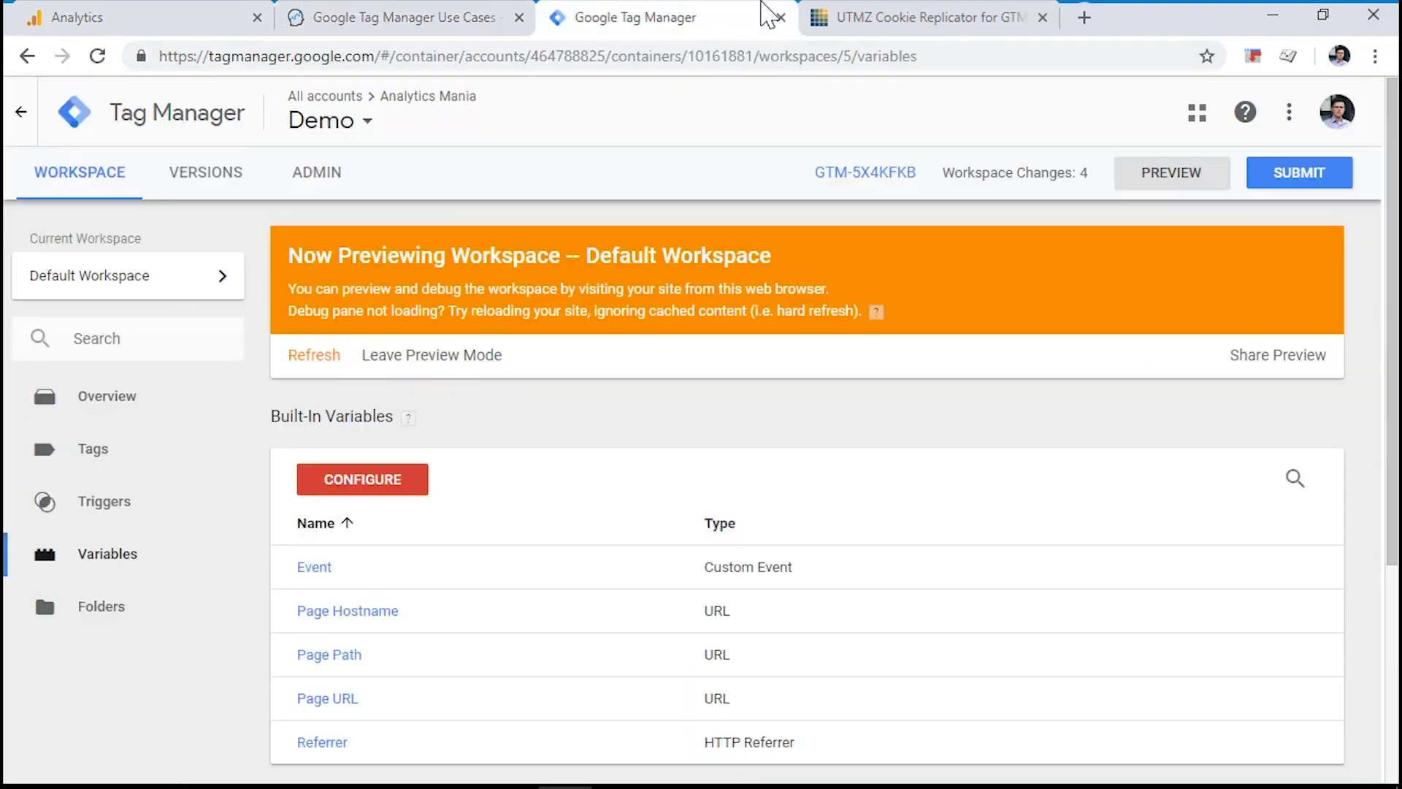
{"action": "left_click", "coordinate": [125, 561]}
{"action": "scroll", "coordinate": [467, 485], "scroll_direction": "down", "scroll_amount": 5}
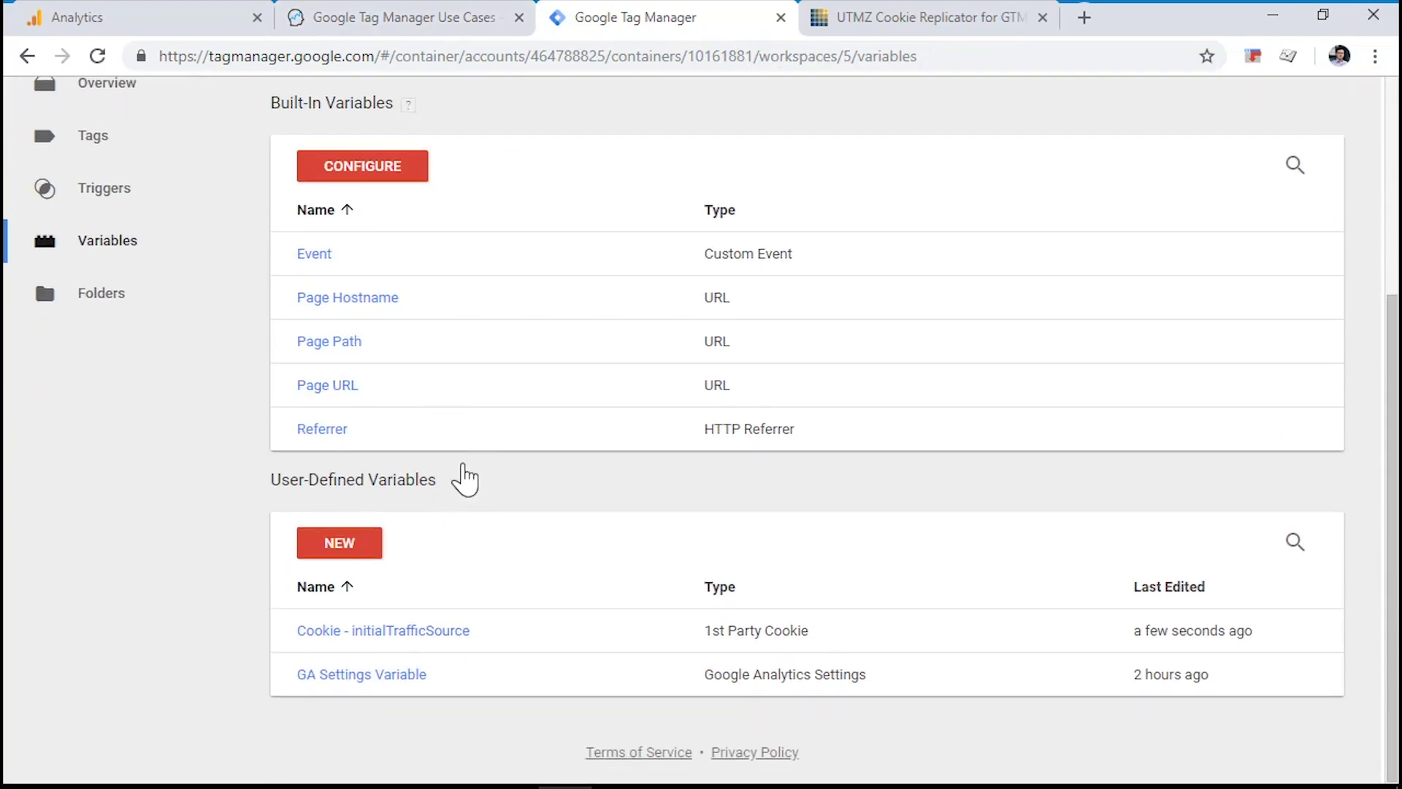
{"action": "left_click", "coordinate": [360, 676]}
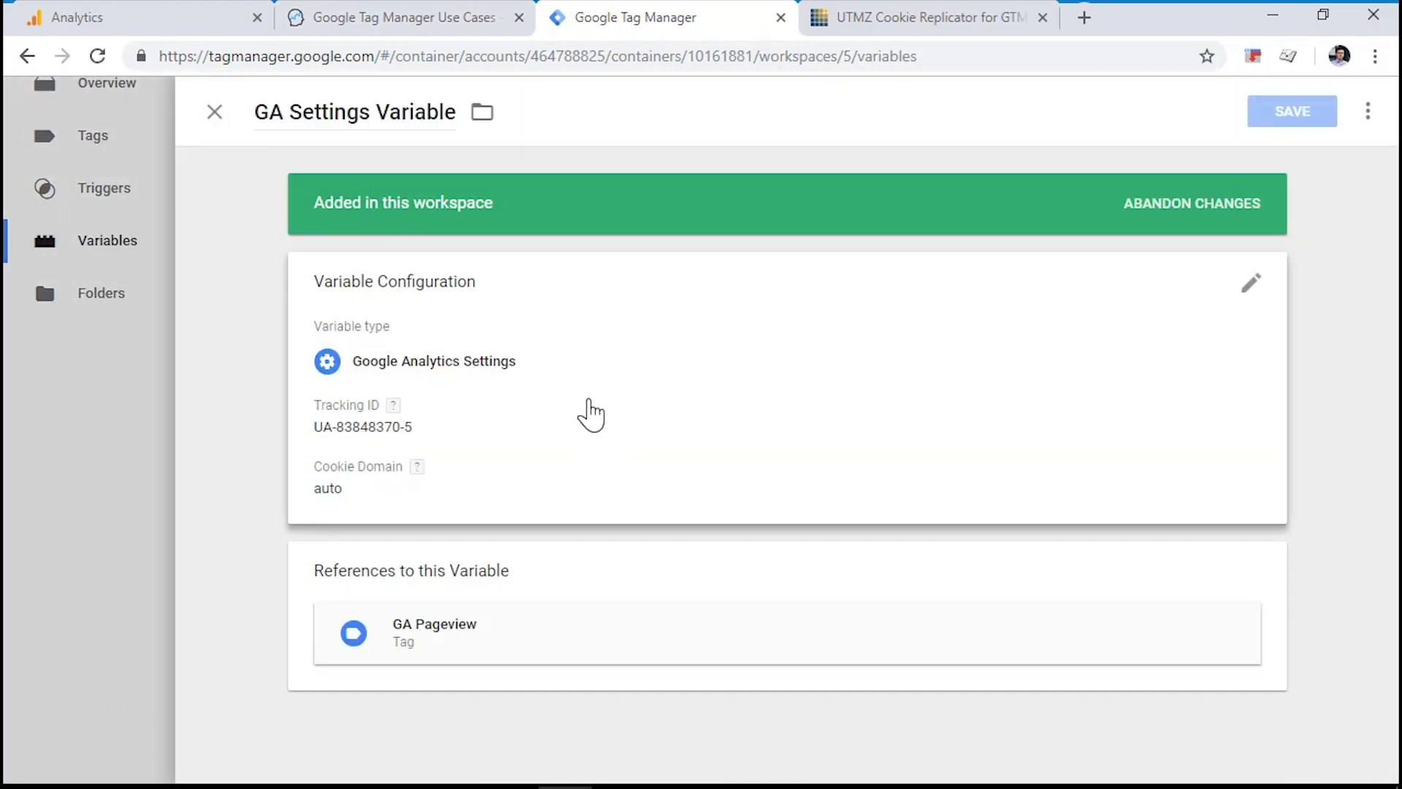
{"action": "left_click", "coordinate": [618, 411]}
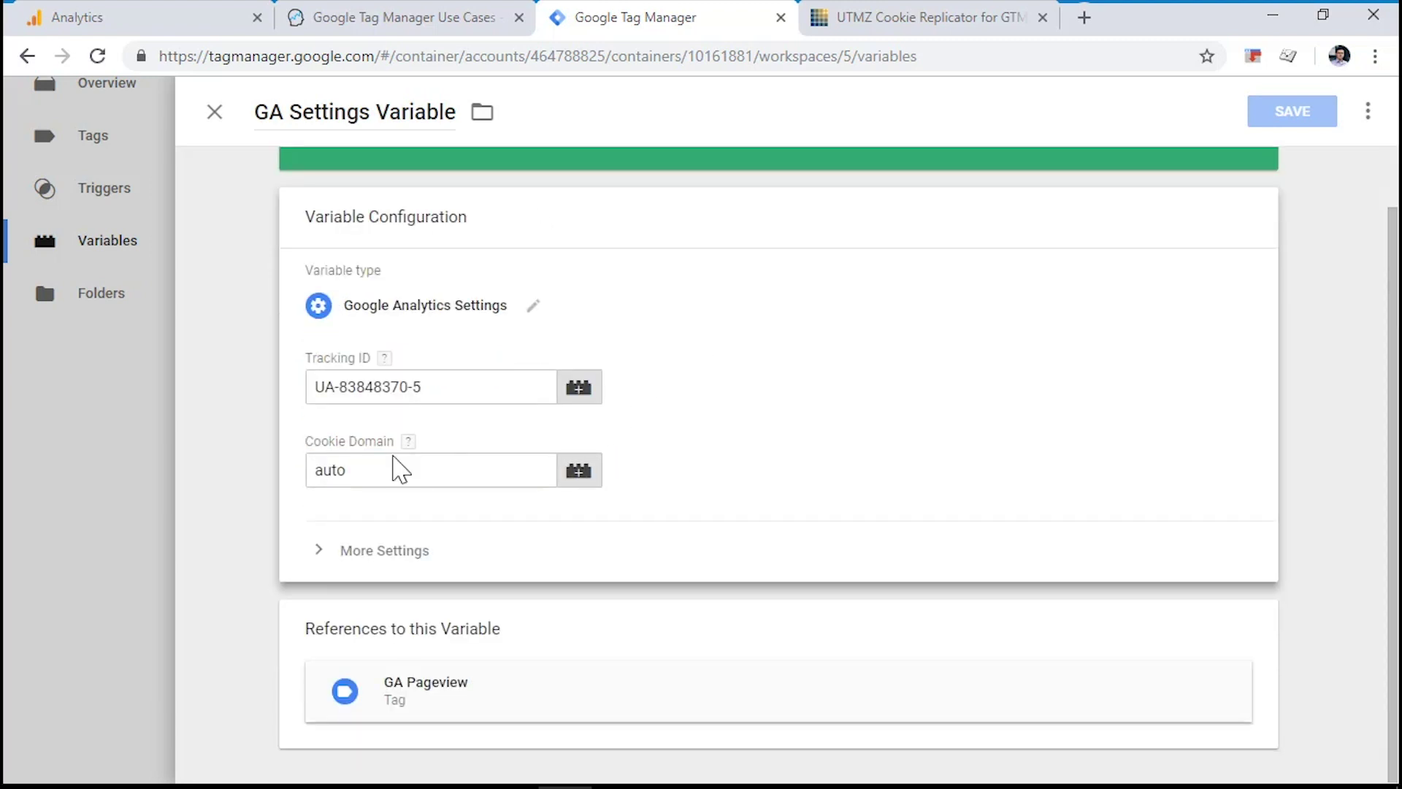
- Add custom dimension index 1 with value {{Cookie - initialTrafficSource}} under More Settings, and save
{"action": "left_click", "coordinate": [342, 575]}
{"action": "scroll", "coordinate": [454, 400], "scroll_direction": "down", "scroll_amount": 3}
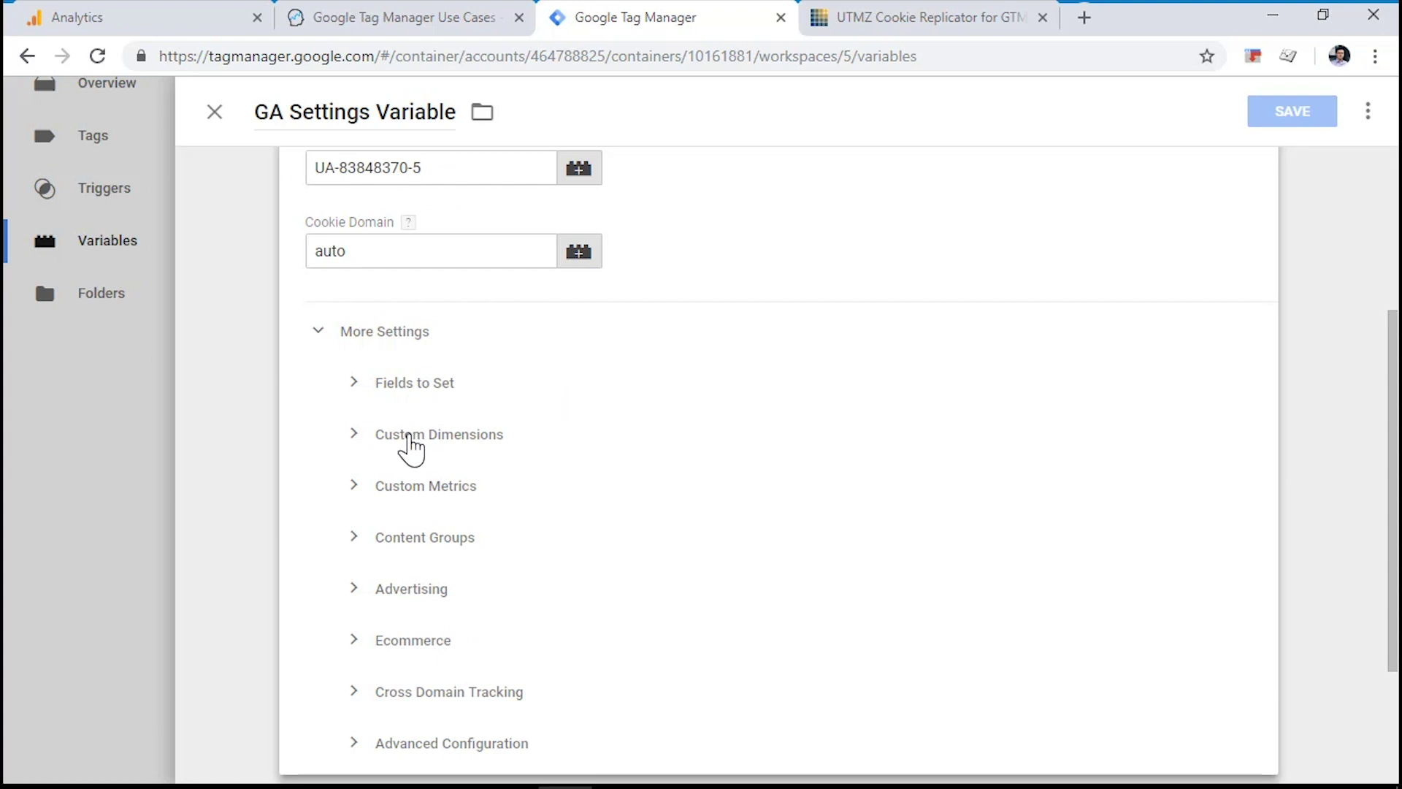
{"action": "left_click", "coordinate": [418, 436]}
{"action": "left_click", "coordinate": [494, 508]}
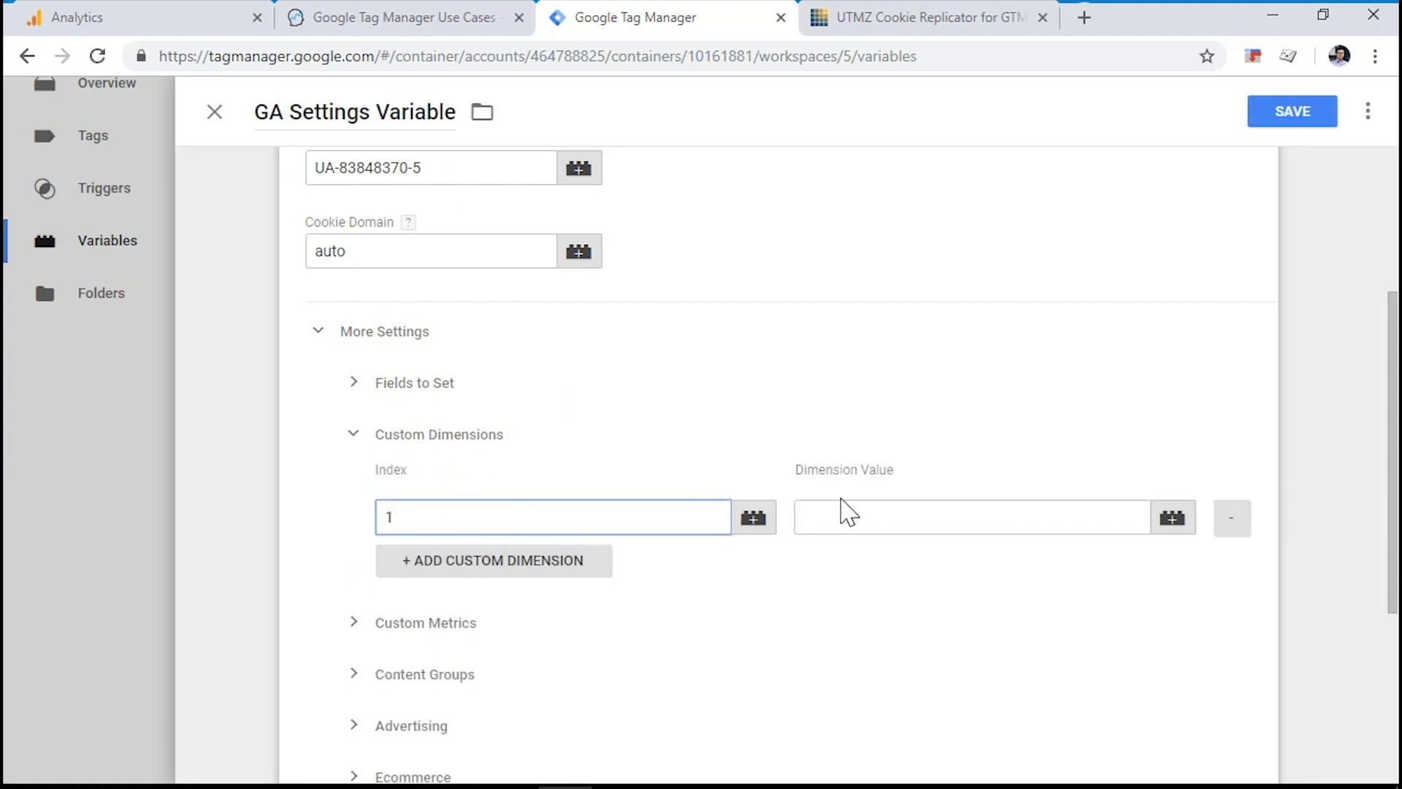
{"action": "left_click", "coordinate": [850, 512]}
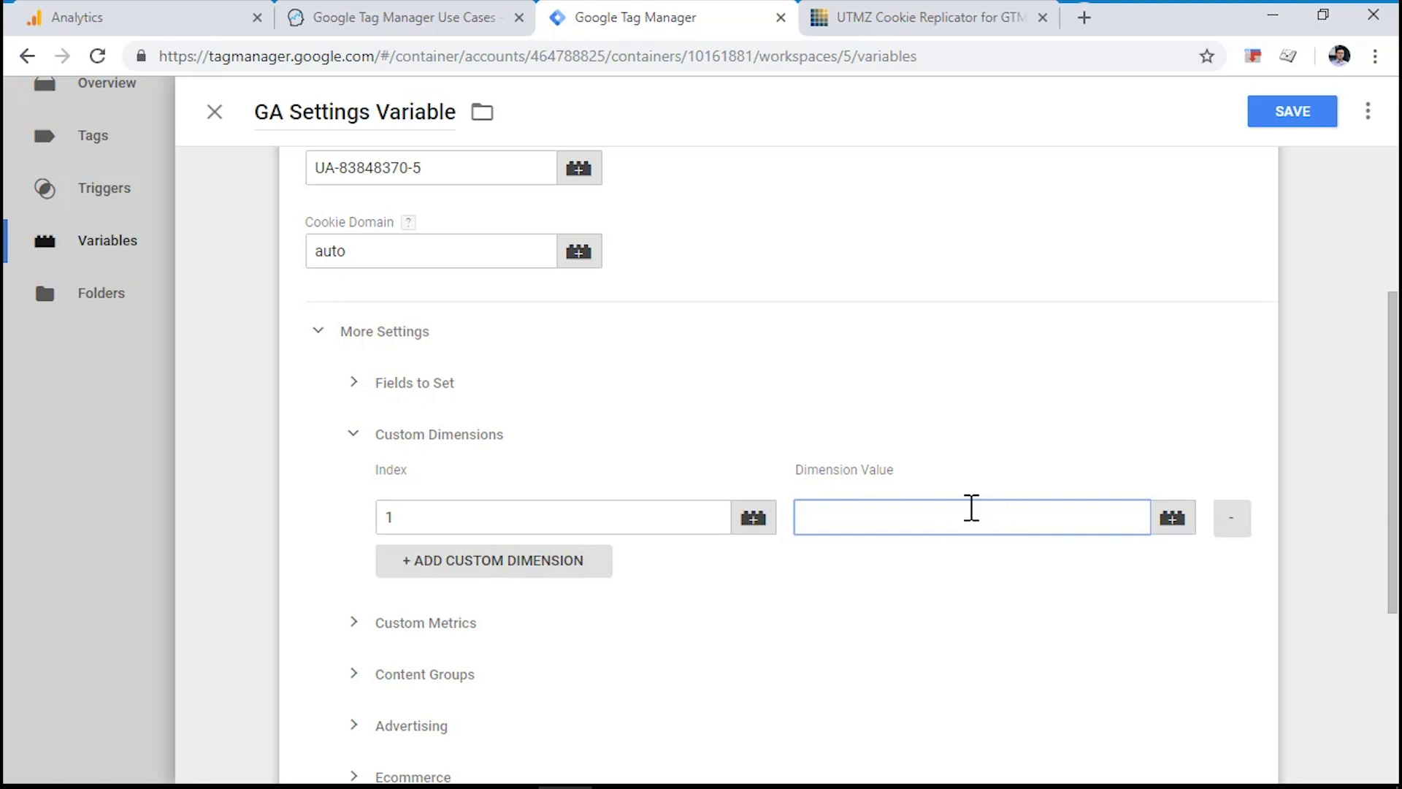
{"action": "left_click", "coordinate": [1173, 527]}
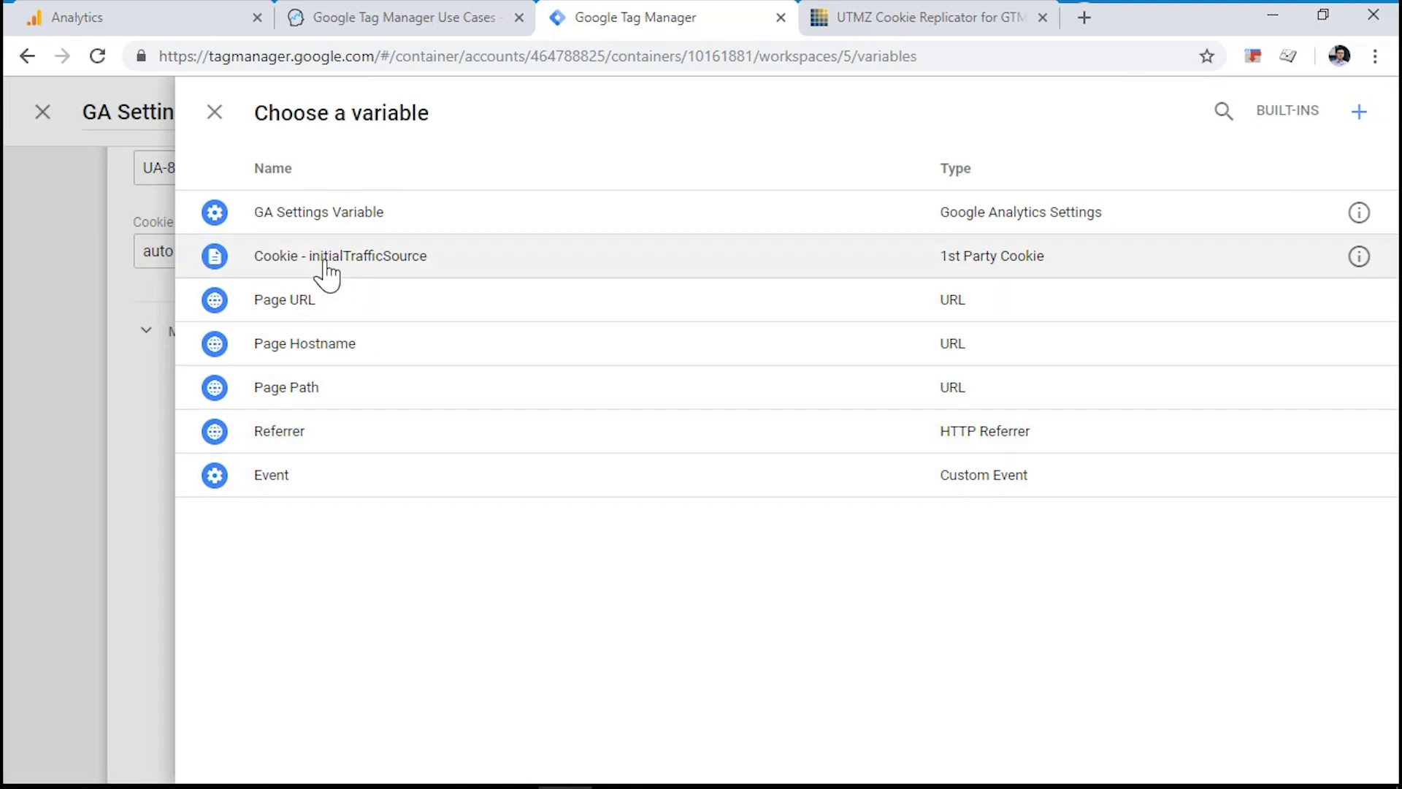
{"action": "left_click", "coordinate": [407, 257]}
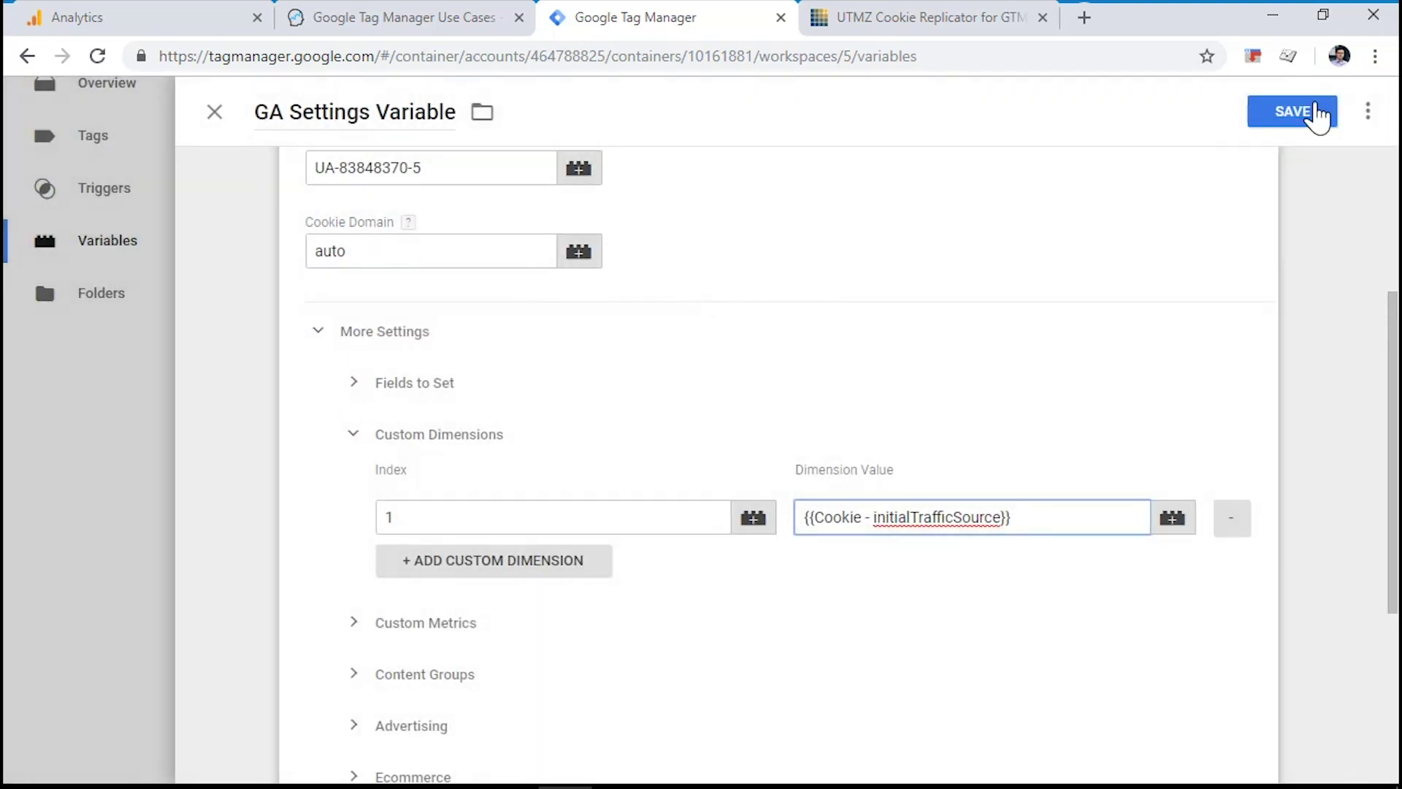
{"action": "left_click", "coordinate": [1294, 112]}
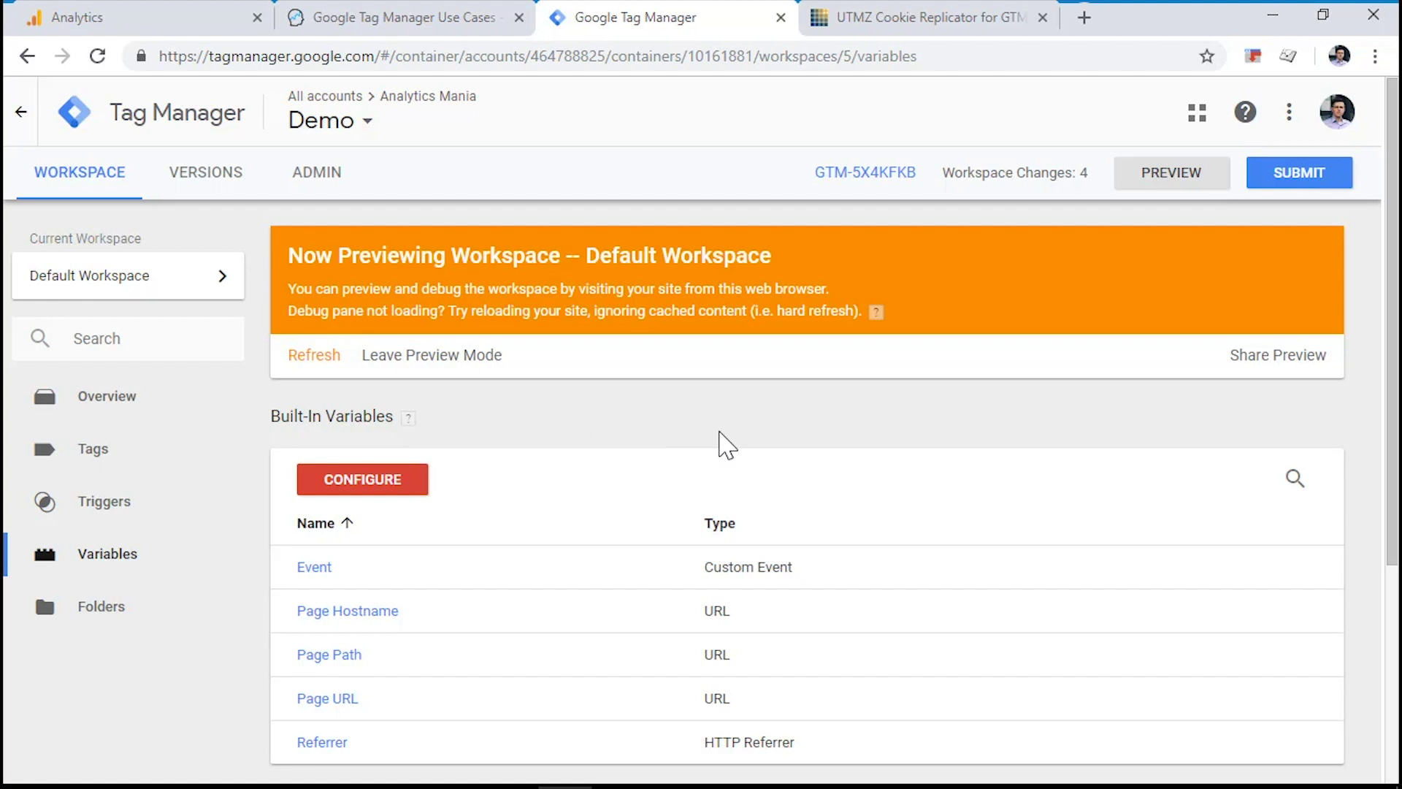
- Open the GA Pageview tag and expand Advanced Settings to its Tag Sequencing options
{"action": "left_click", "coordinate": [115, 447]}
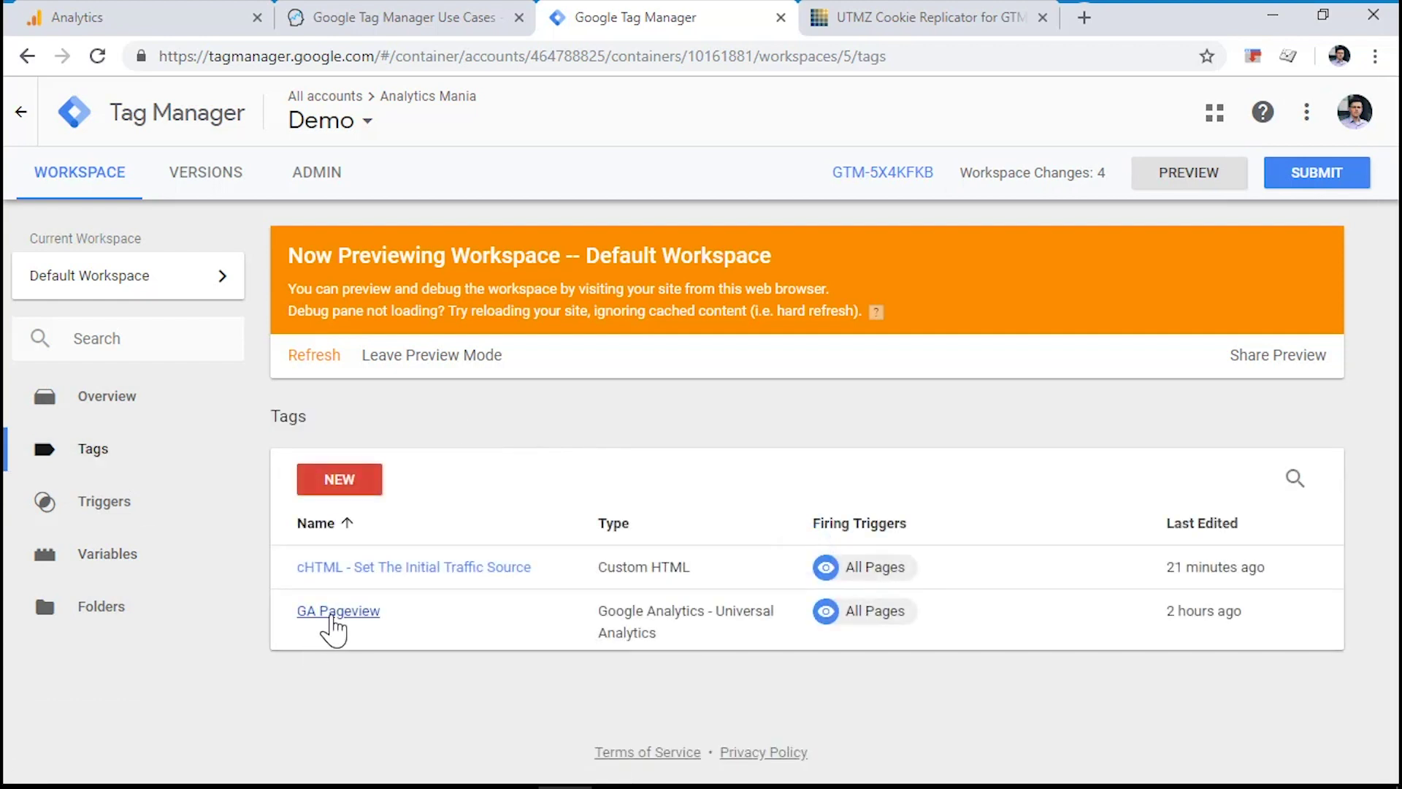
{"action": "left_click", "coordinate": [340, 613]}
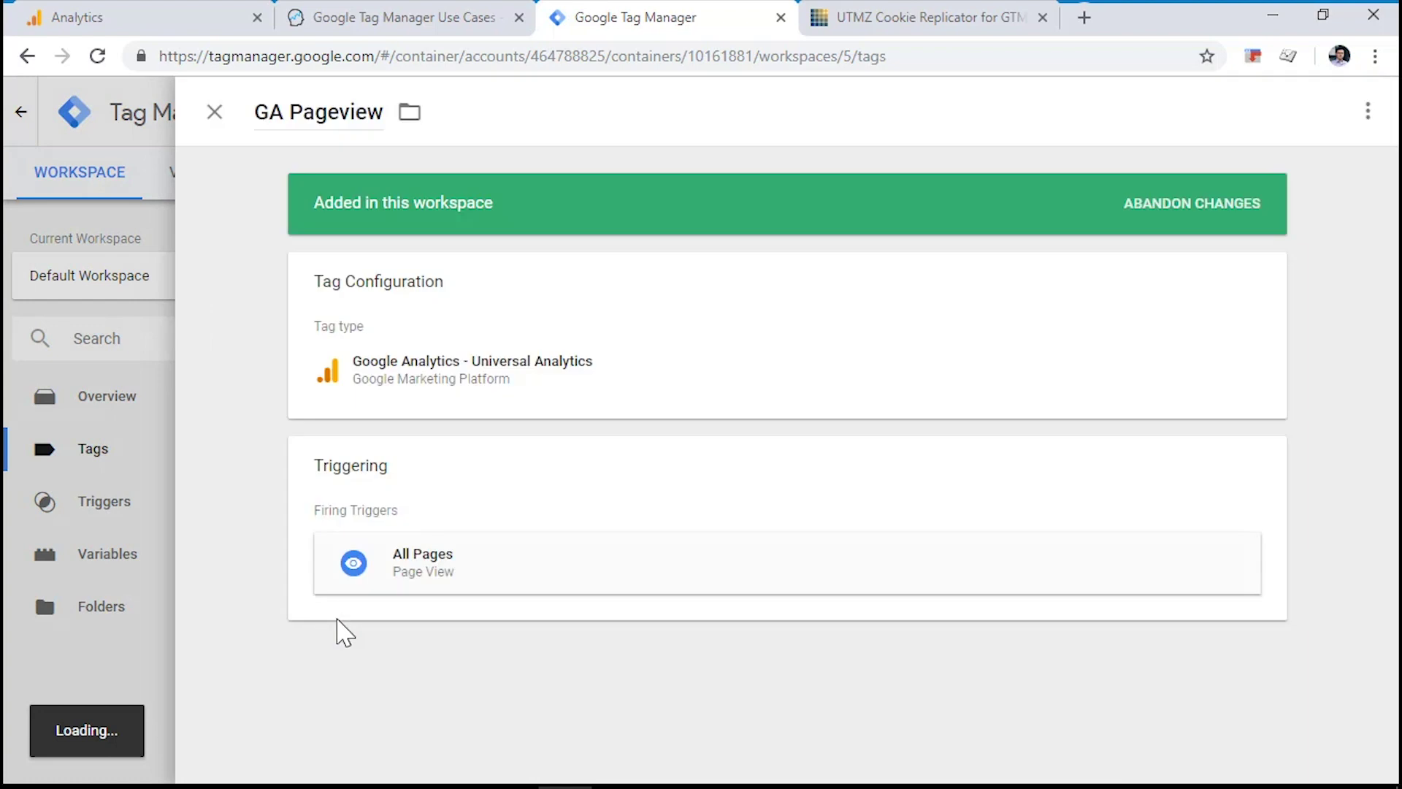
{"action": "left_click", "coordinate": [405, 471]}
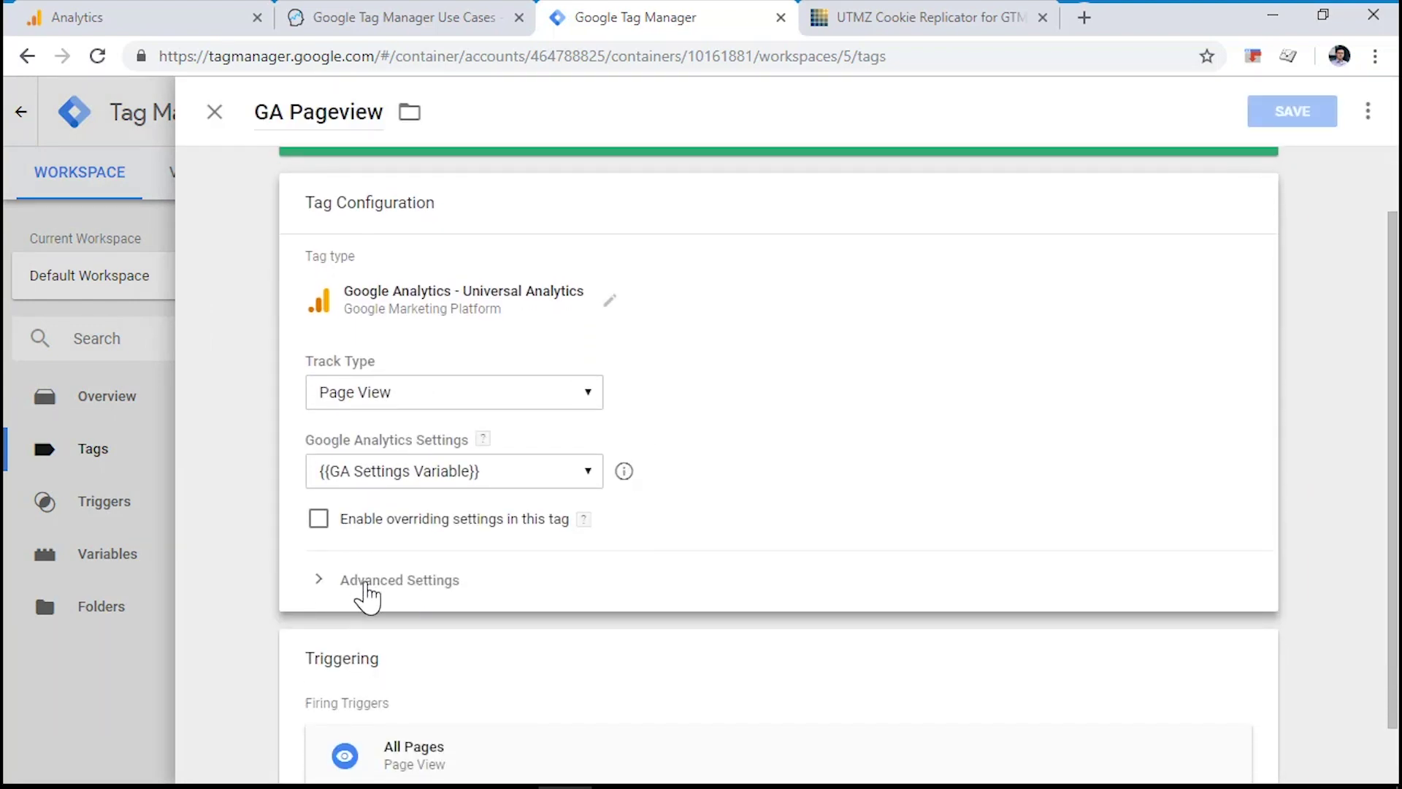
{"action": "left_click", "coordinate": [365, 584]}
{"action": "scroll", "coordinate": [555, 556], "scroll_direction": "down", "scroll_amount": 3}
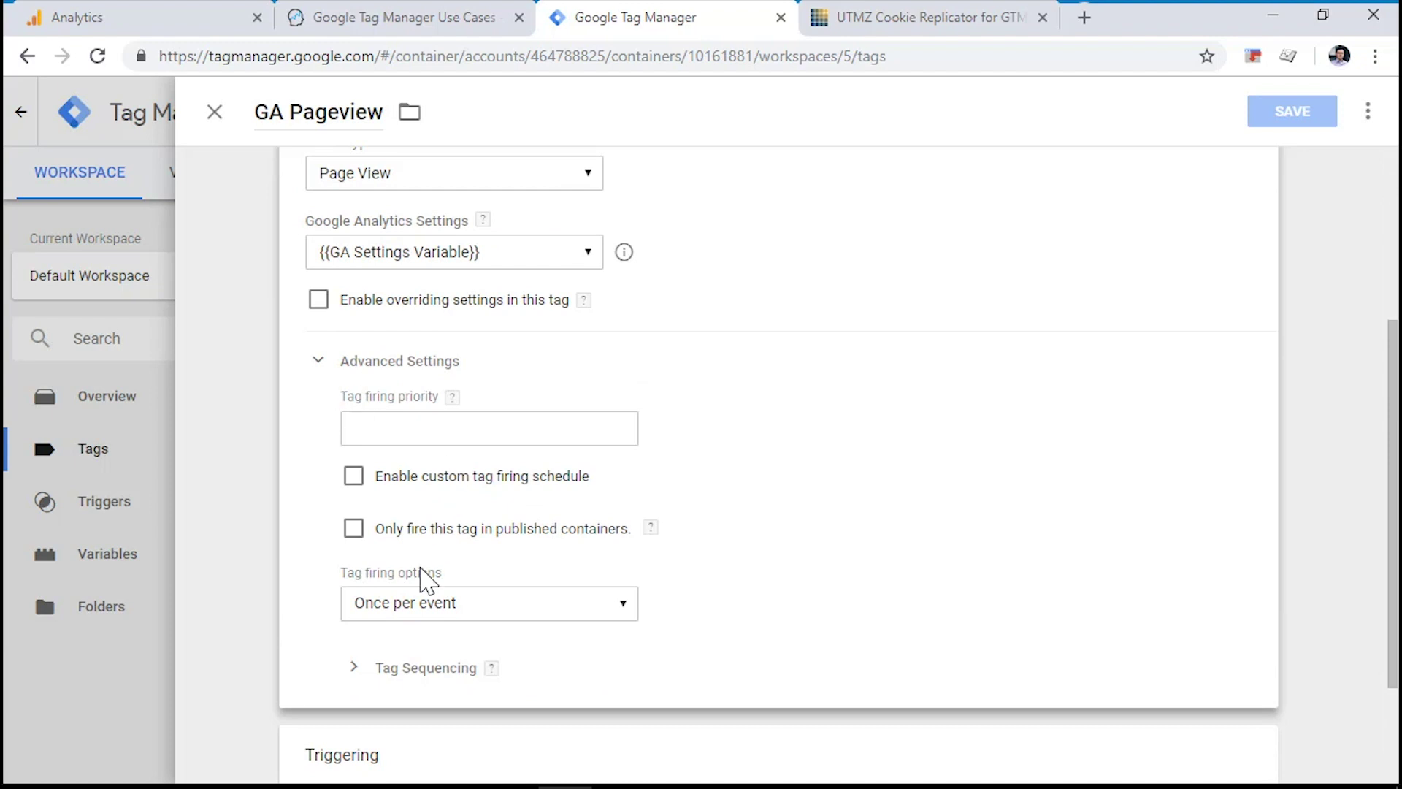
{"action": "left_click", "coordinate": [402, 669]}
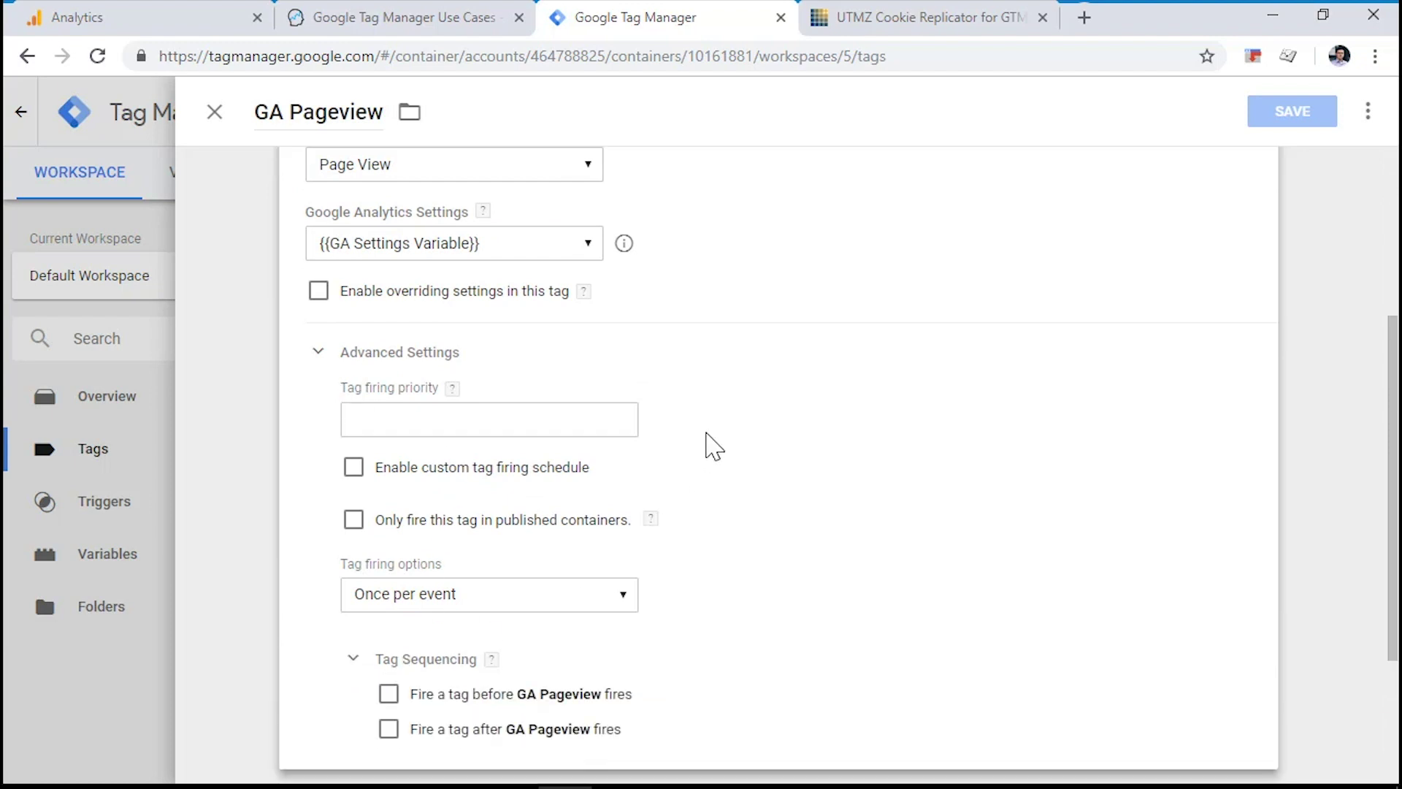
{"action": "scroll", "coordinate": [712, 439], "scroll_direction": "down", "scroll_amount": 3}
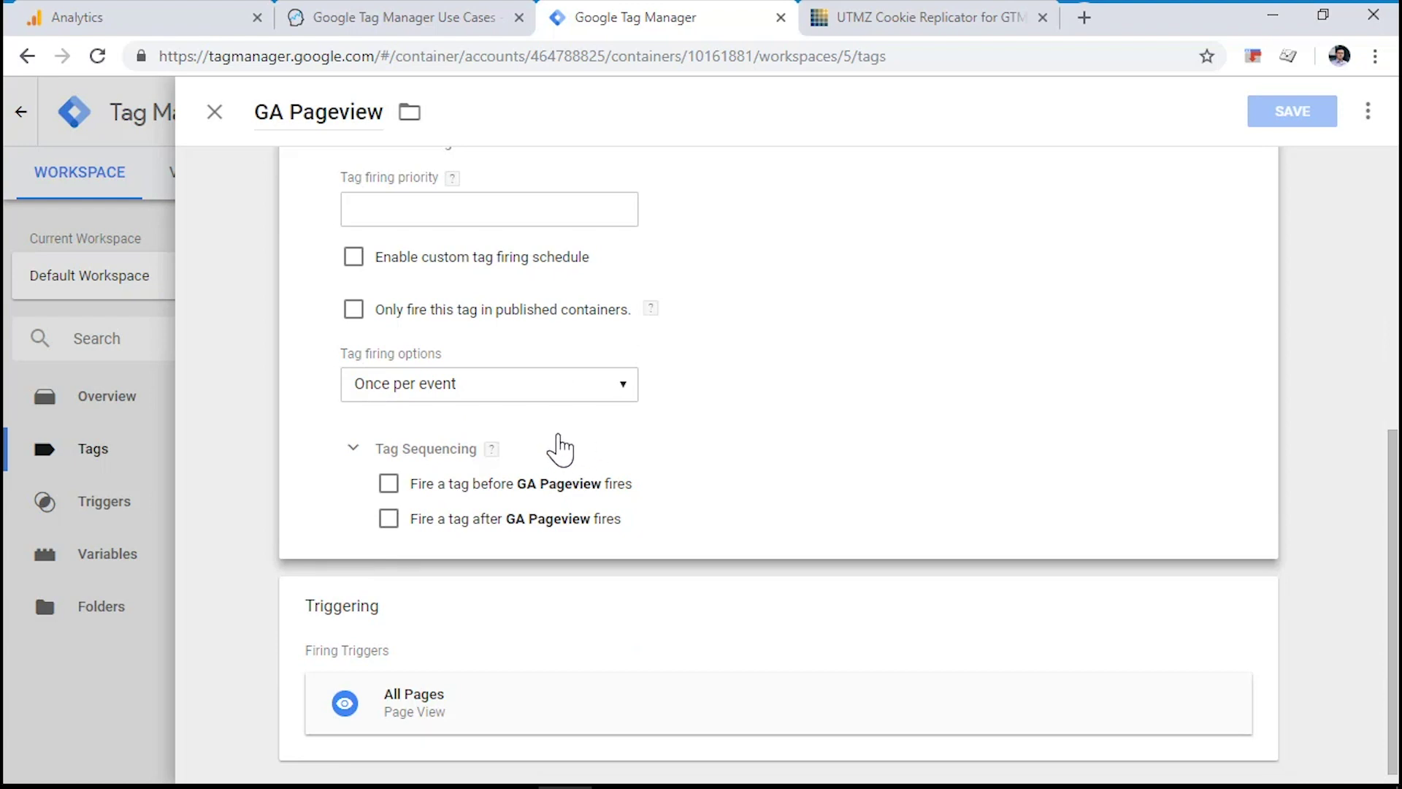
- Fire cHTML - Set The Initial Traffic Source before GA Pageview, save, and re-check the tag
{"action": "left_click", "coordinate": [388, 484]}
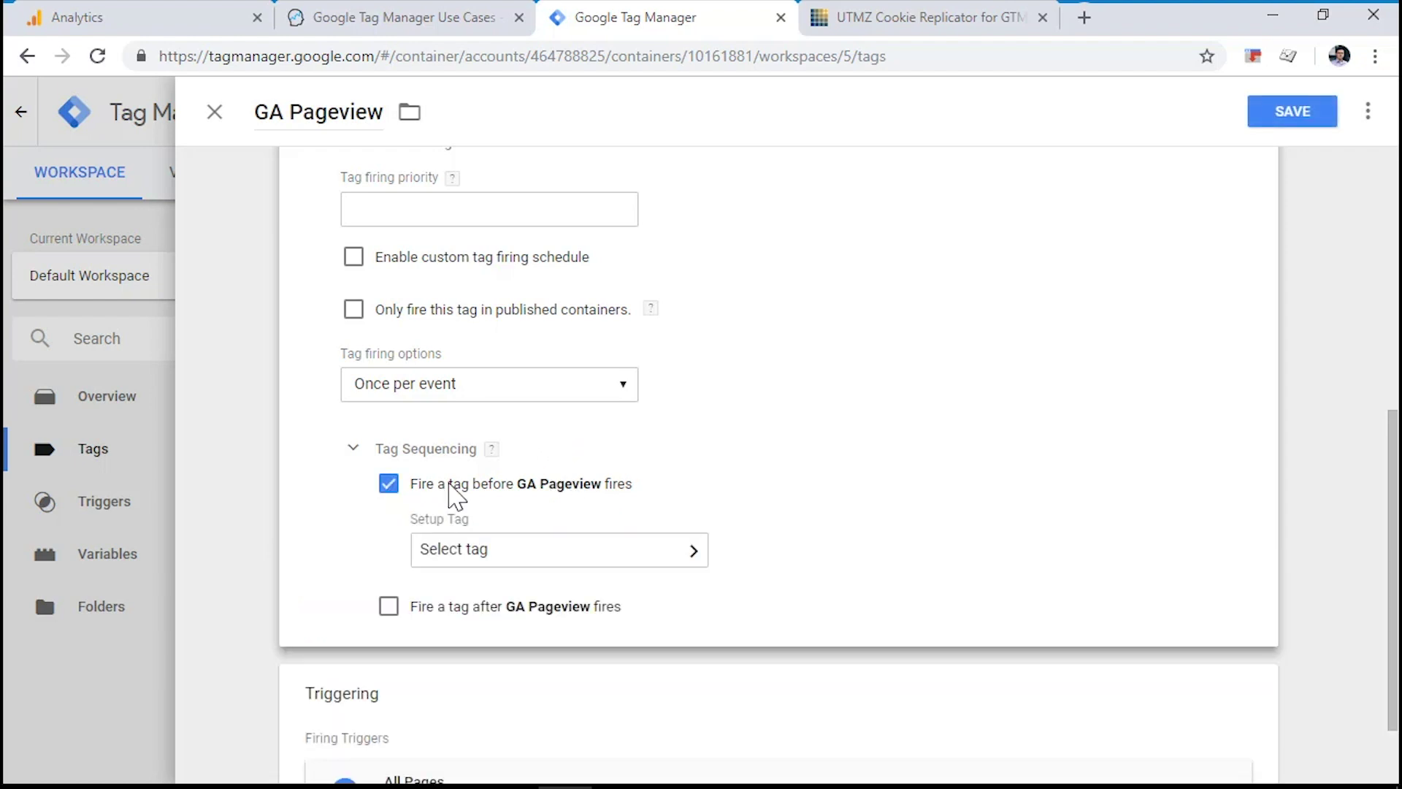
{"action": "left_click", "coordinate": [522, 557]}
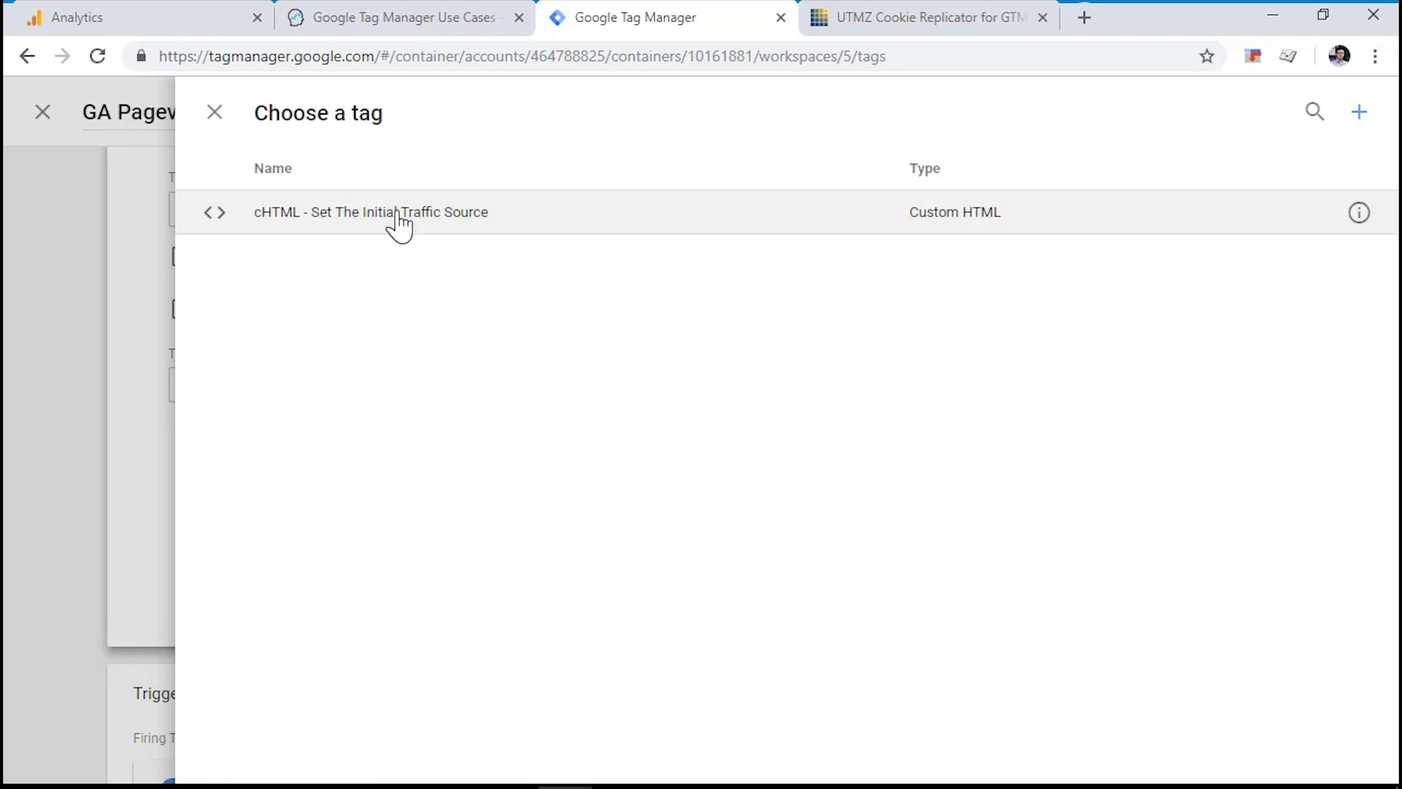
{"action": "left_click", "coordinate": [398, 219]}
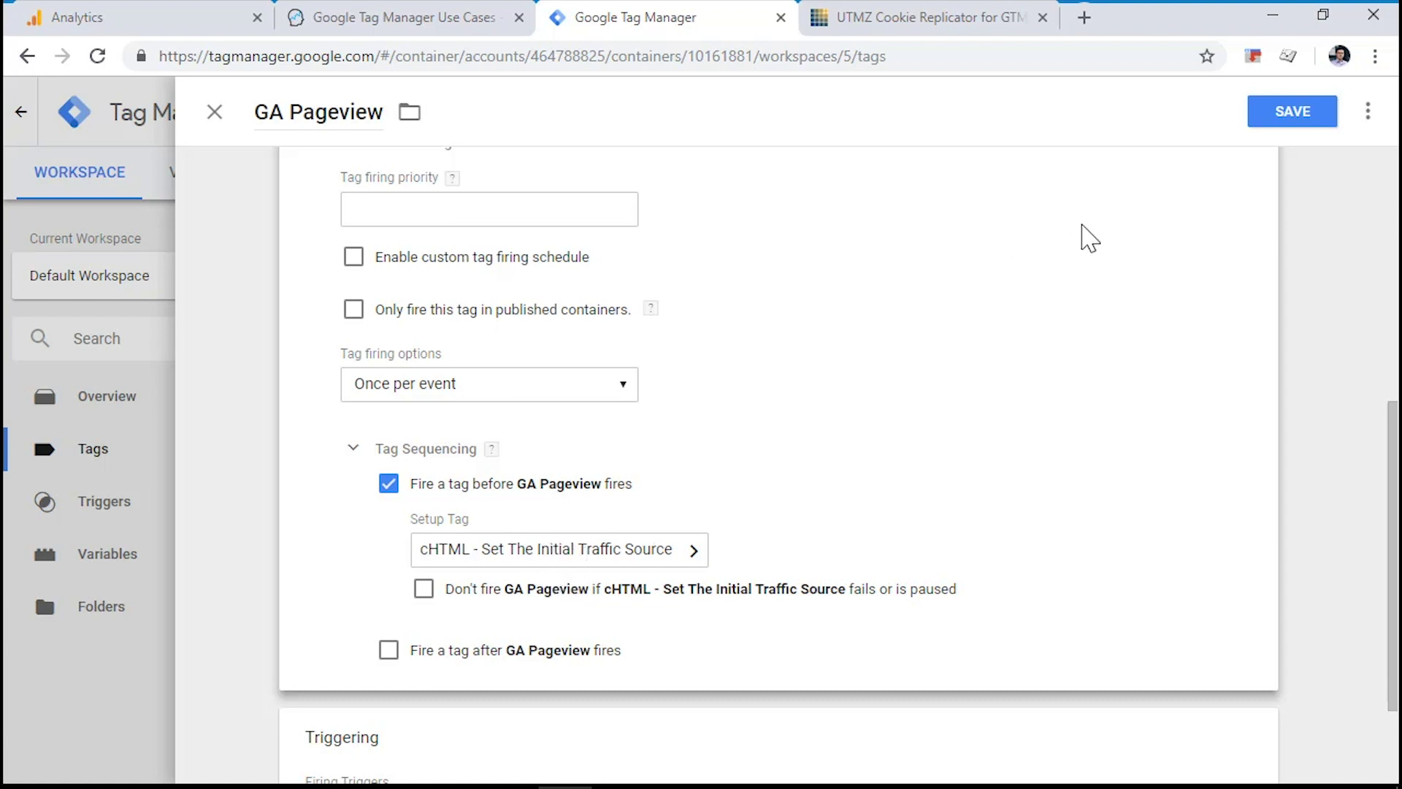
{"action": "left_click", "coordinate": [1276, 120]}
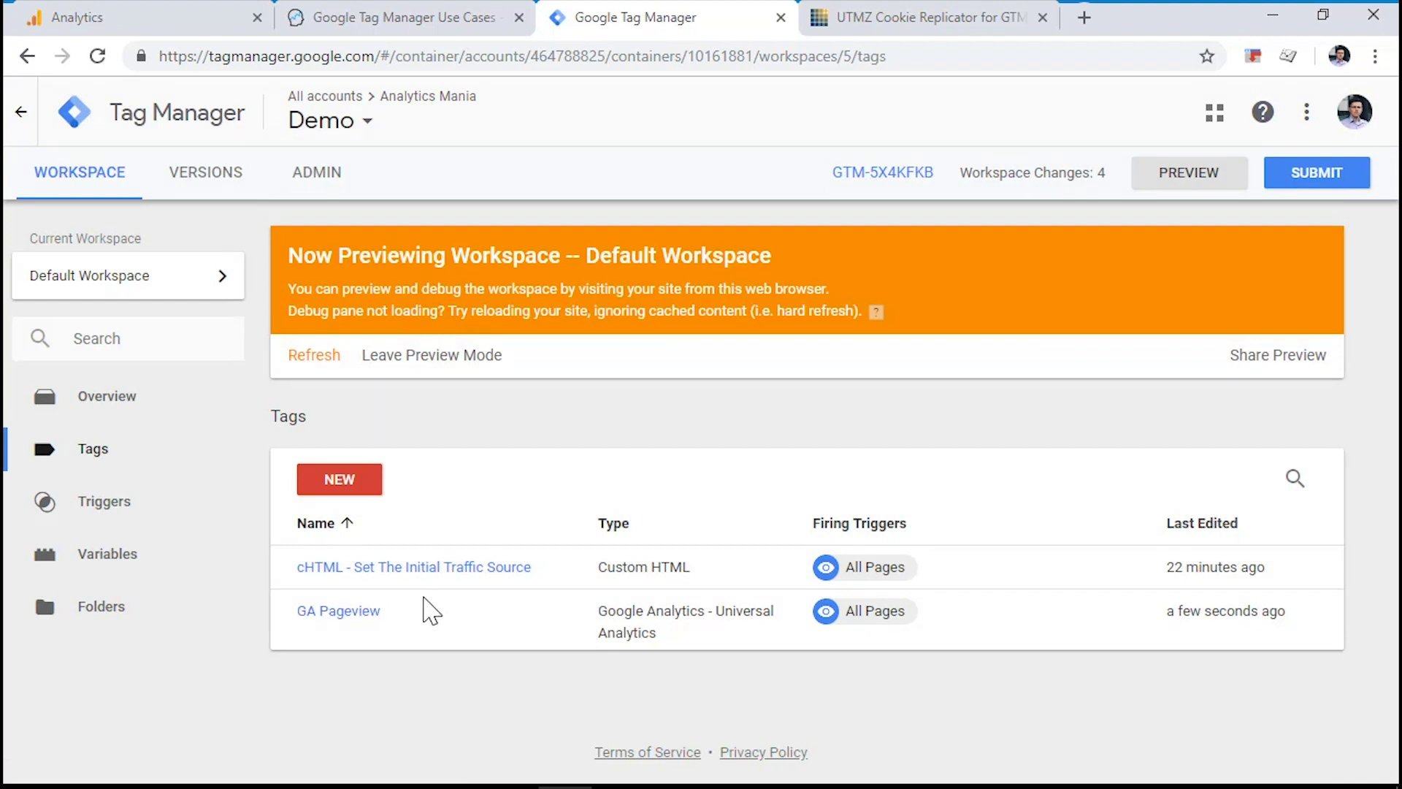
{"action": "left_click", "coordinate": [341, 615]}
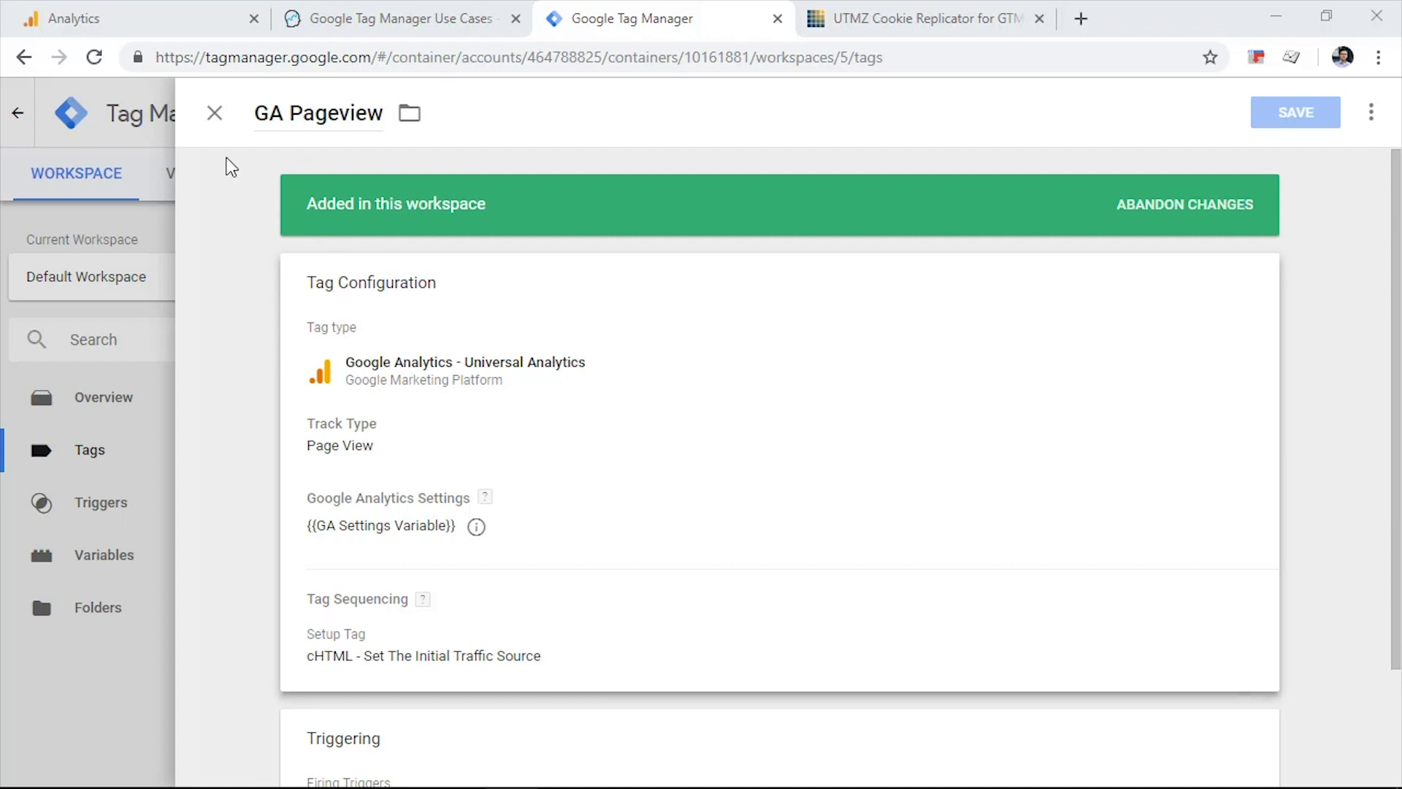
{"action": "left_click", "coordinate": [215, 115]}
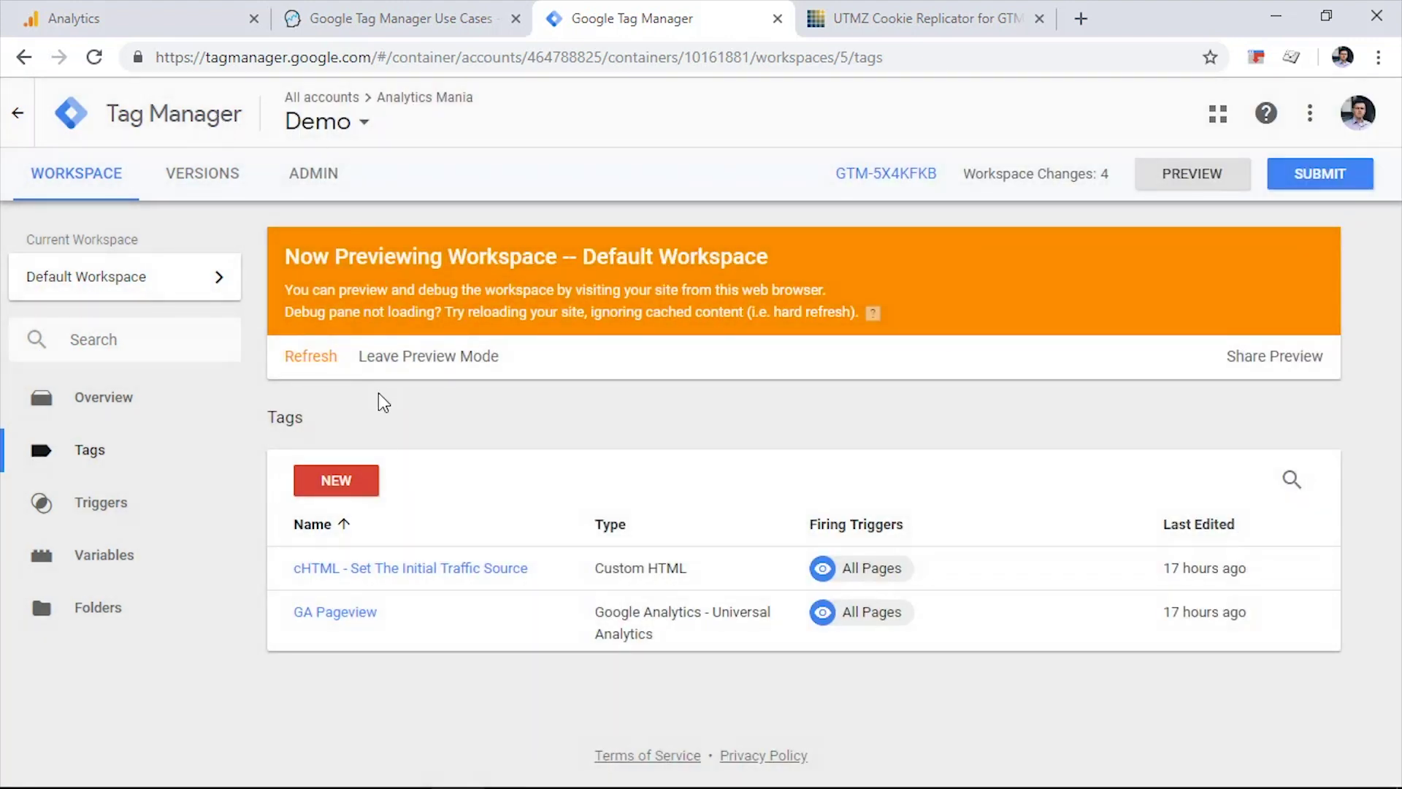
- Remove the All Pages trigger from cHTML - Set The Initial Traffic Source, save, and refresh the preview
{"action": "left_click", "coordinate": [403, 568]}
{"action": "scroll", "coordinate": [427, 525], "scroll_direction": "down", "scroll_amount": 15}
{"action": "scroll", "coordinate": [427, 526], "scroll_direction": "down", "scroll_amount": 15}
{"action": "scroll", "coordinate": [298, 417], "scroll_direction": "down", "scroll_amount": 5}
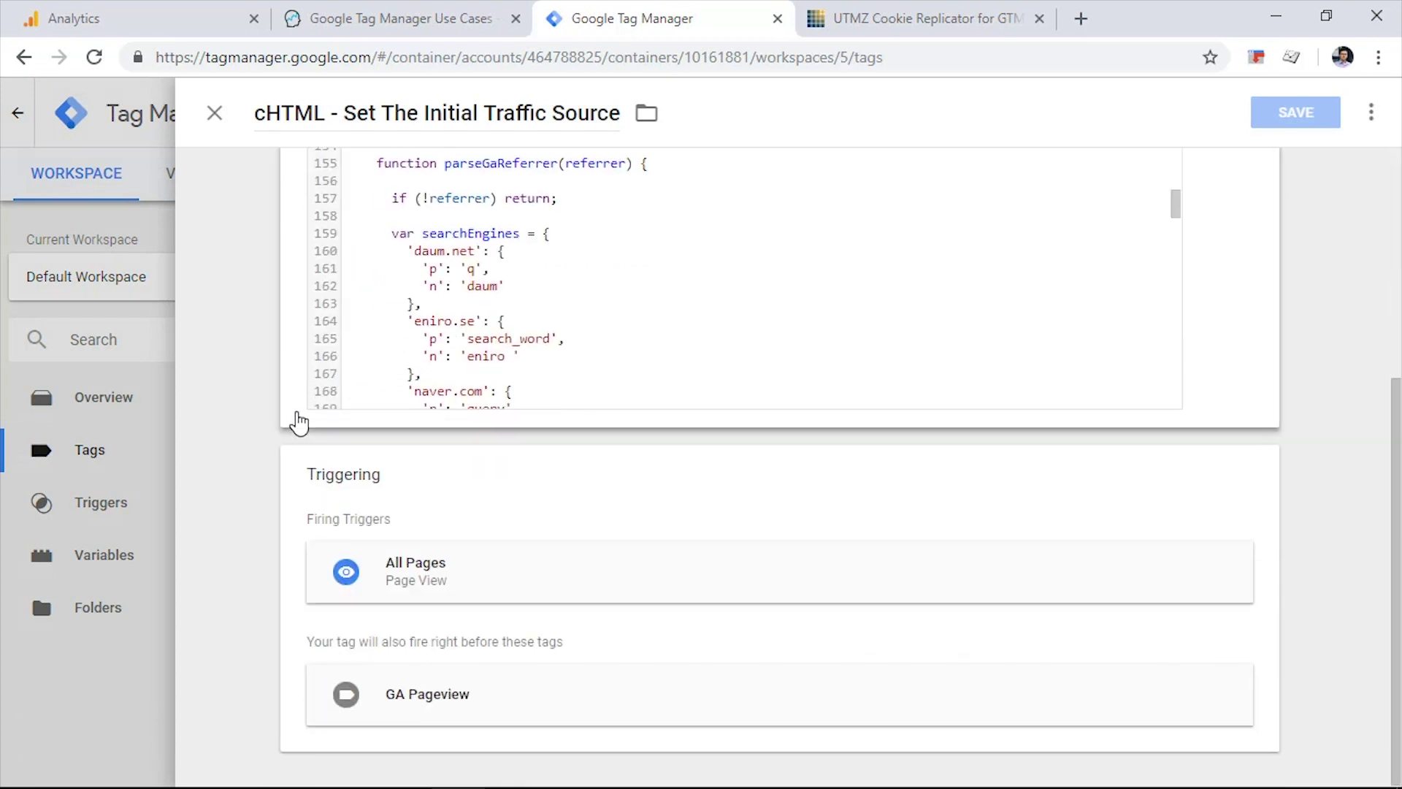
{"action": "left_click", "coordinate": [879, 485]}
{"action": "left_click", "coordinate": [1220, 530]}
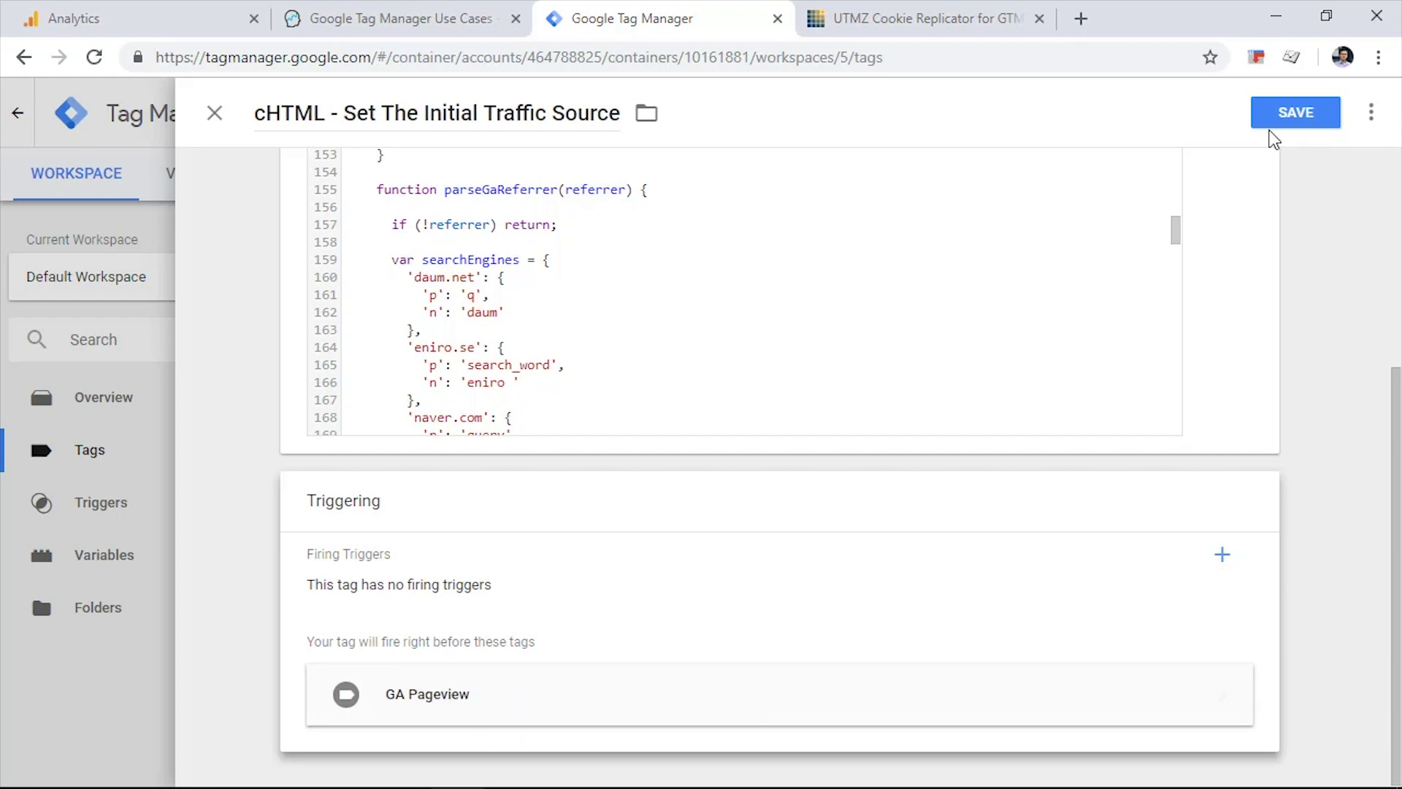
{"action": "left_click", "coordinate": [1309, 116]}
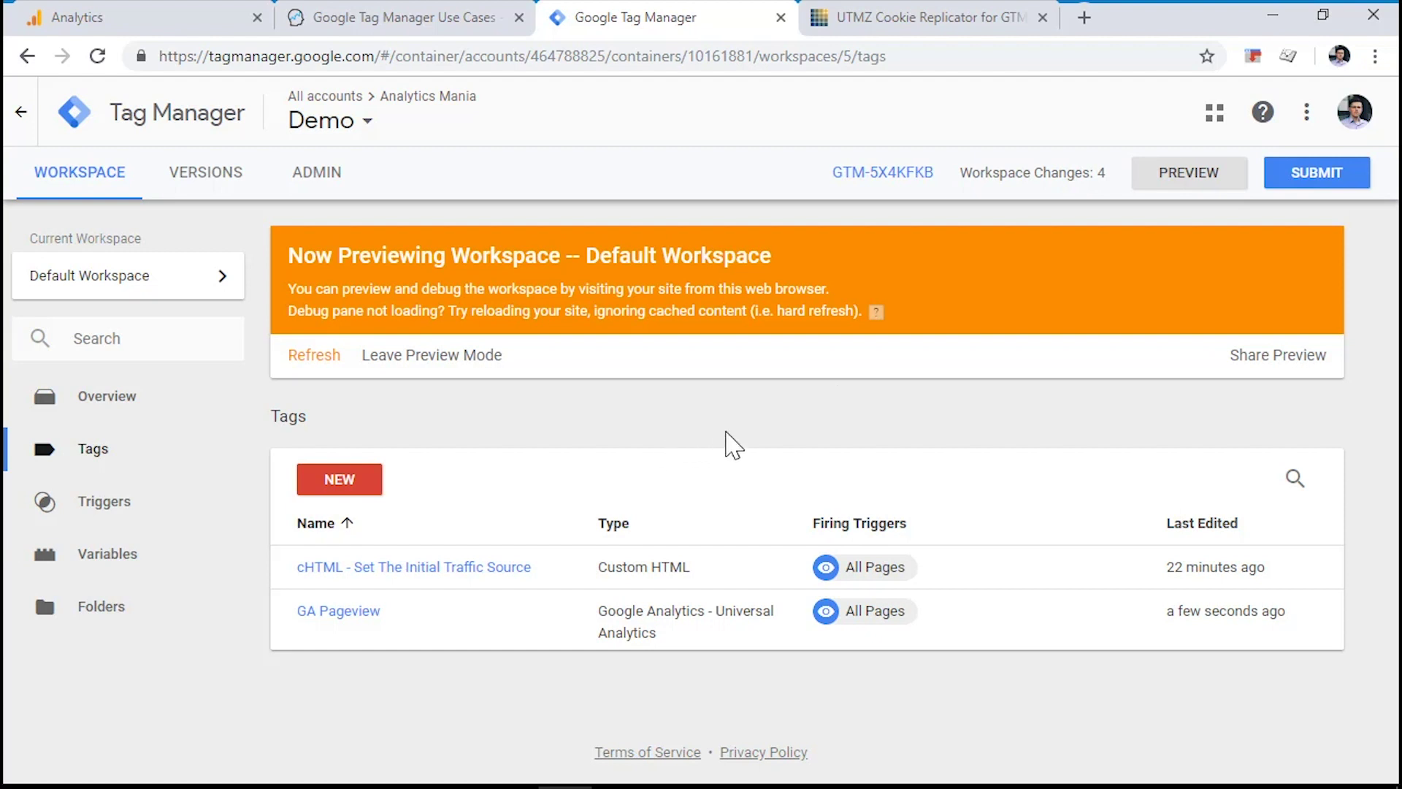
{"action": "left_click", "coordinate": [309, 358]}
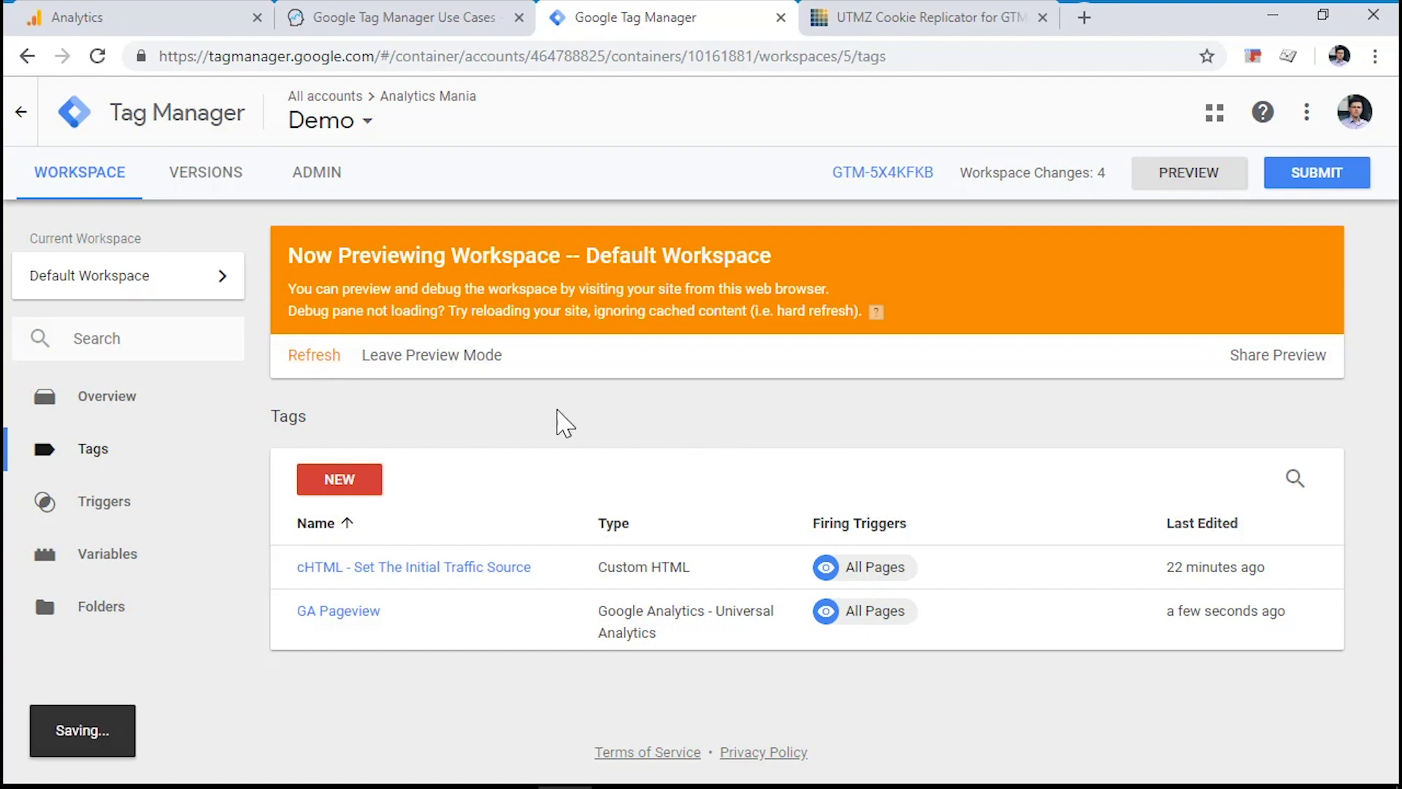
- On the Analytics Mania tab, delete the initialTrafficSource cookie in Chrome DevTools
{"action": "left_click", "coordinate": [409, 18]}
{"action": "left_click", "coordinate": [1376, 56]}
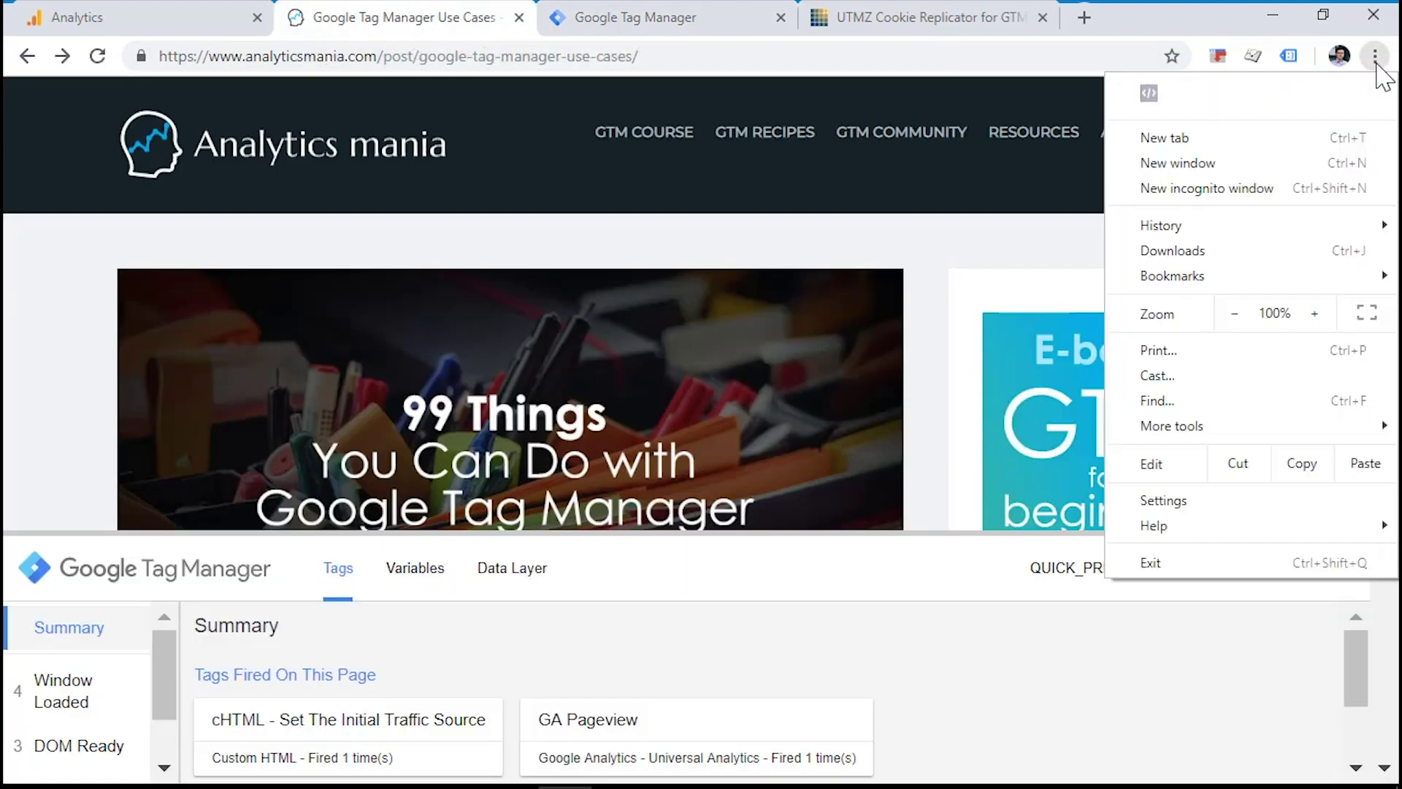
{"action": "mouse_move", "coordinate": [1221, 434]}
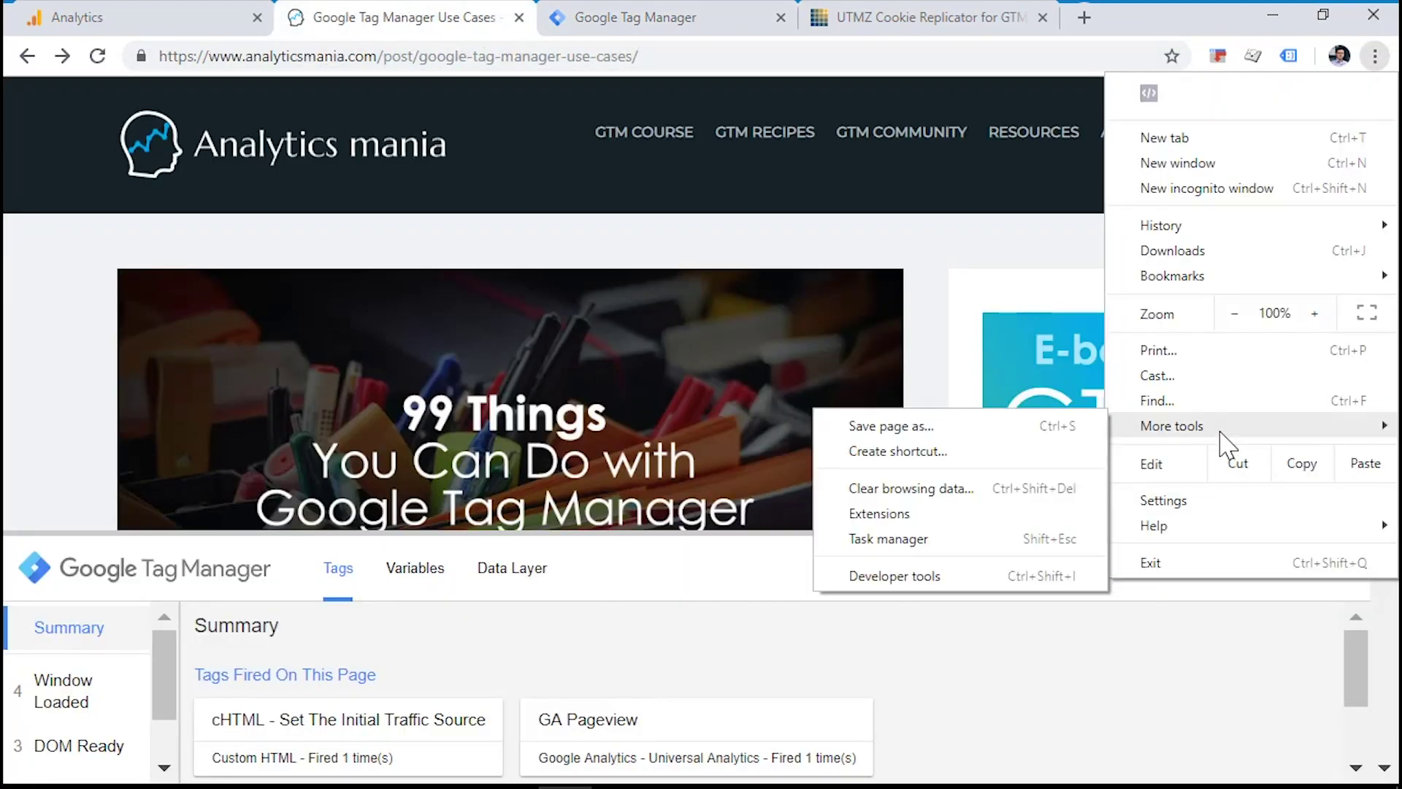
{"action": "left_click", "coordinate": [955, 577]}
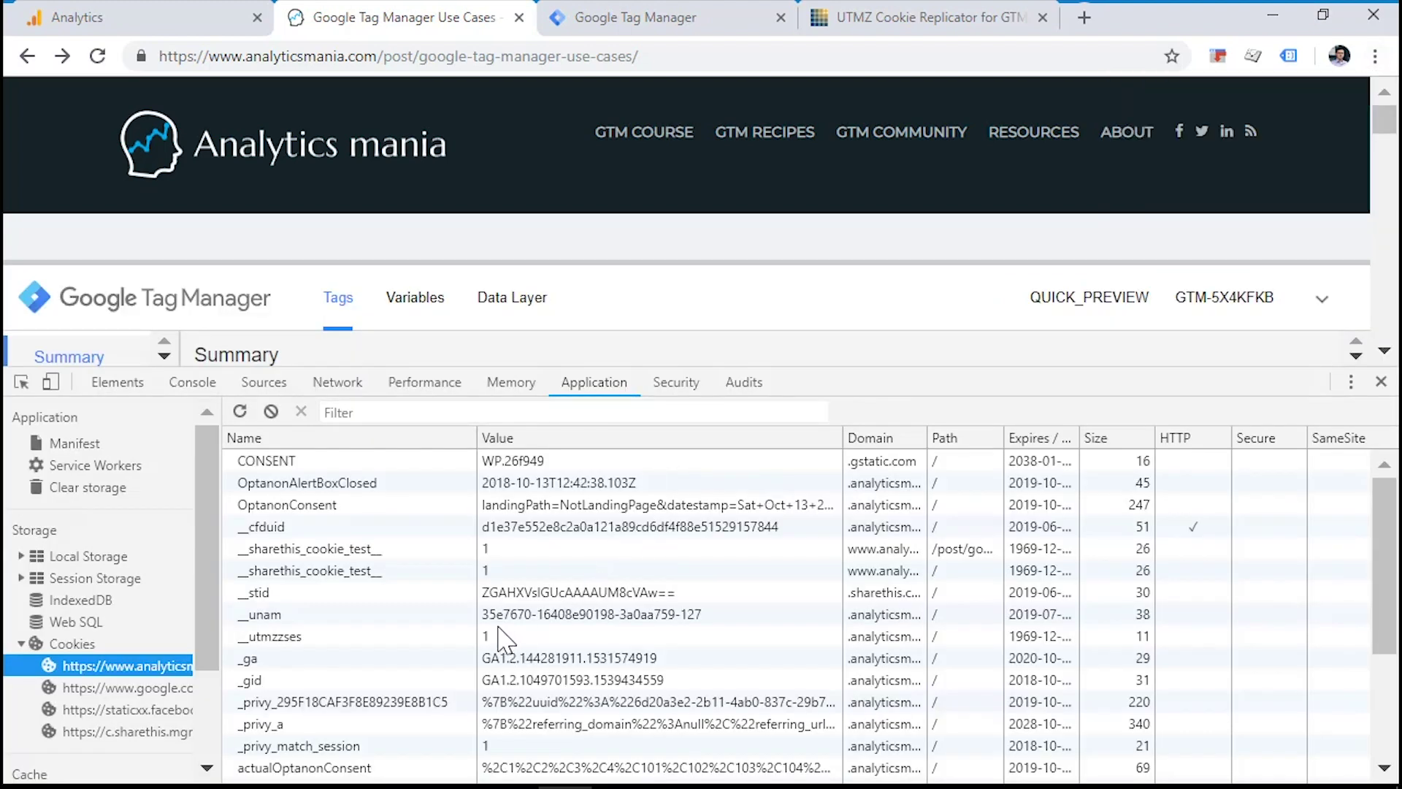
{"action": "scroll", "coordinate": [496, 624], "scroll_direction": "down", "scroll_amount": 3}
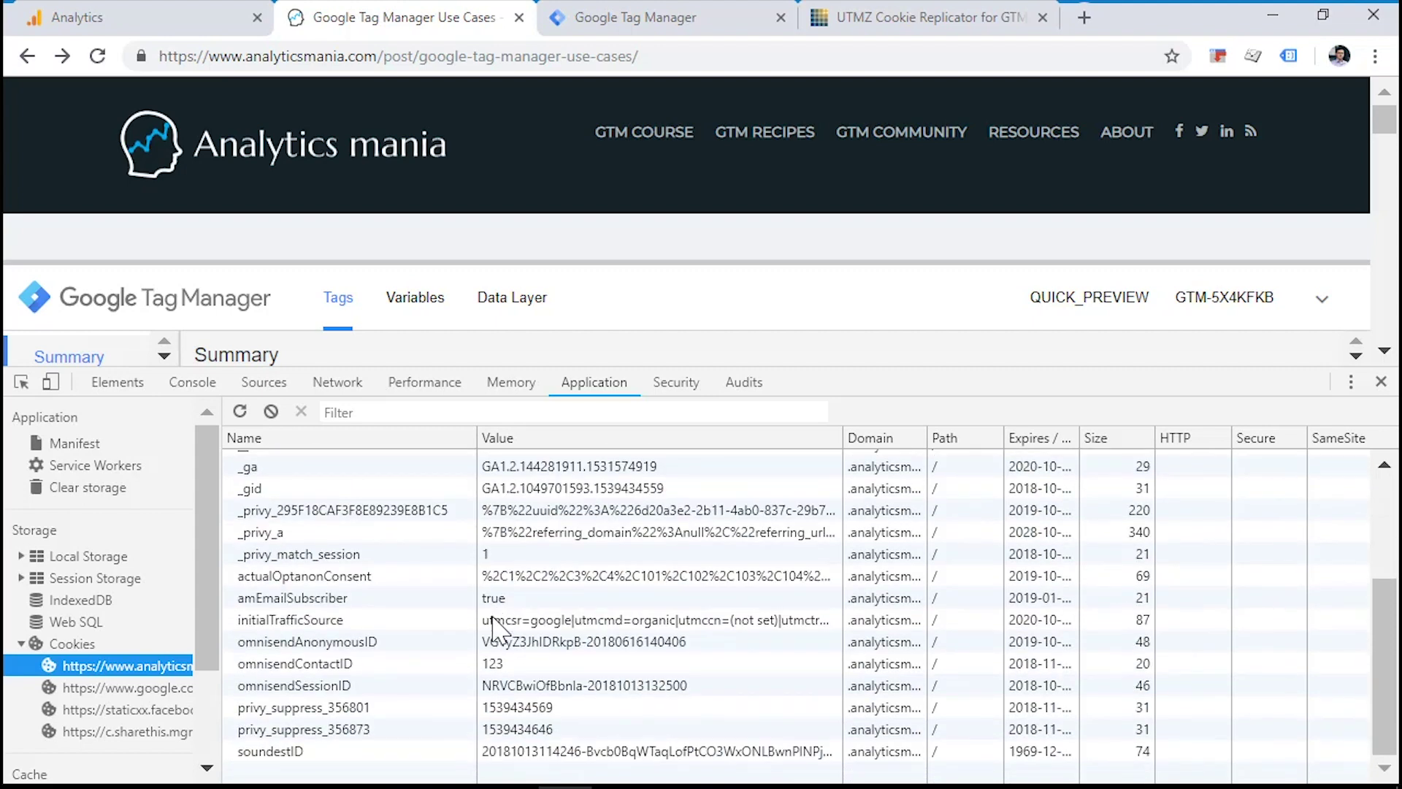
{"action": "left_click", "coordinate": [345, 619]}
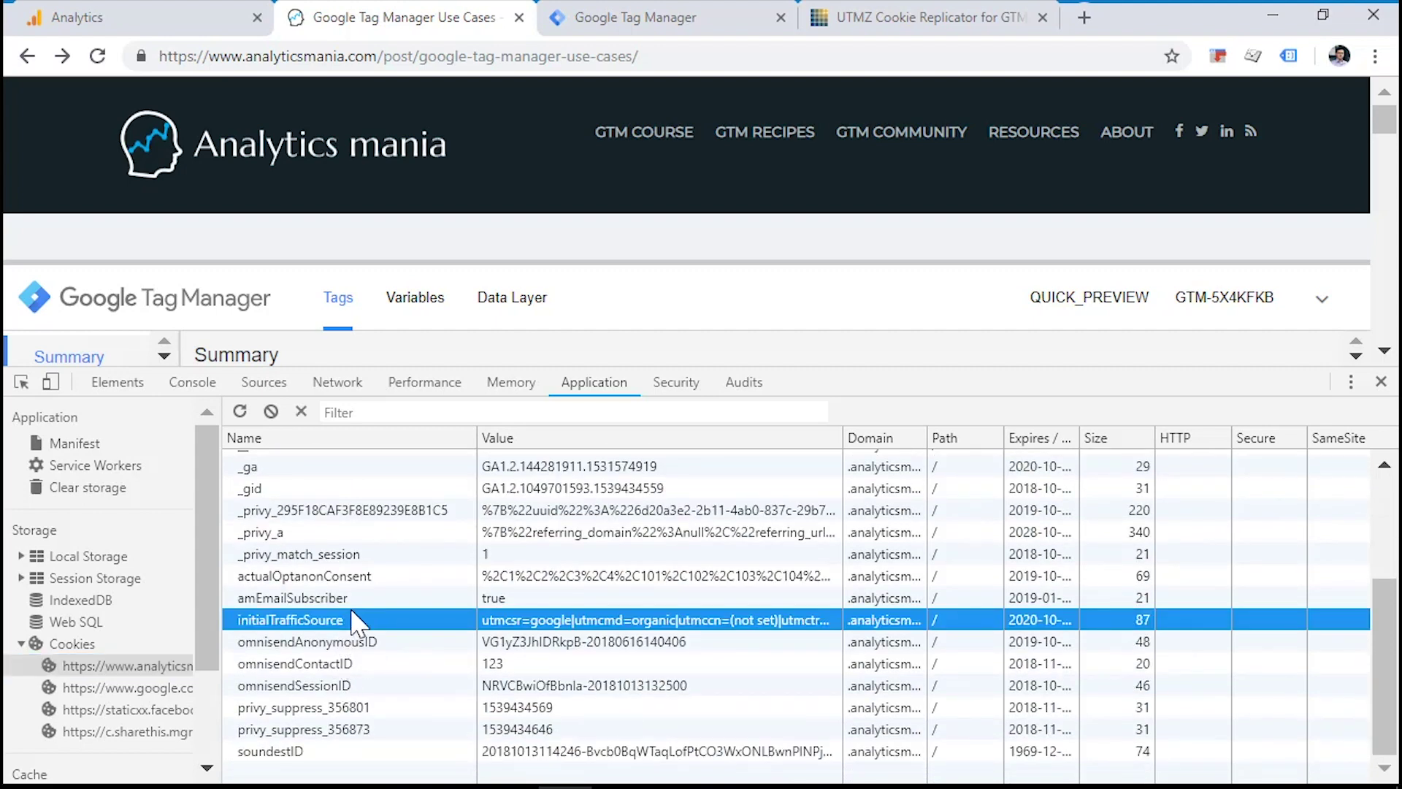
{"action": "key", "text": "Delete"}
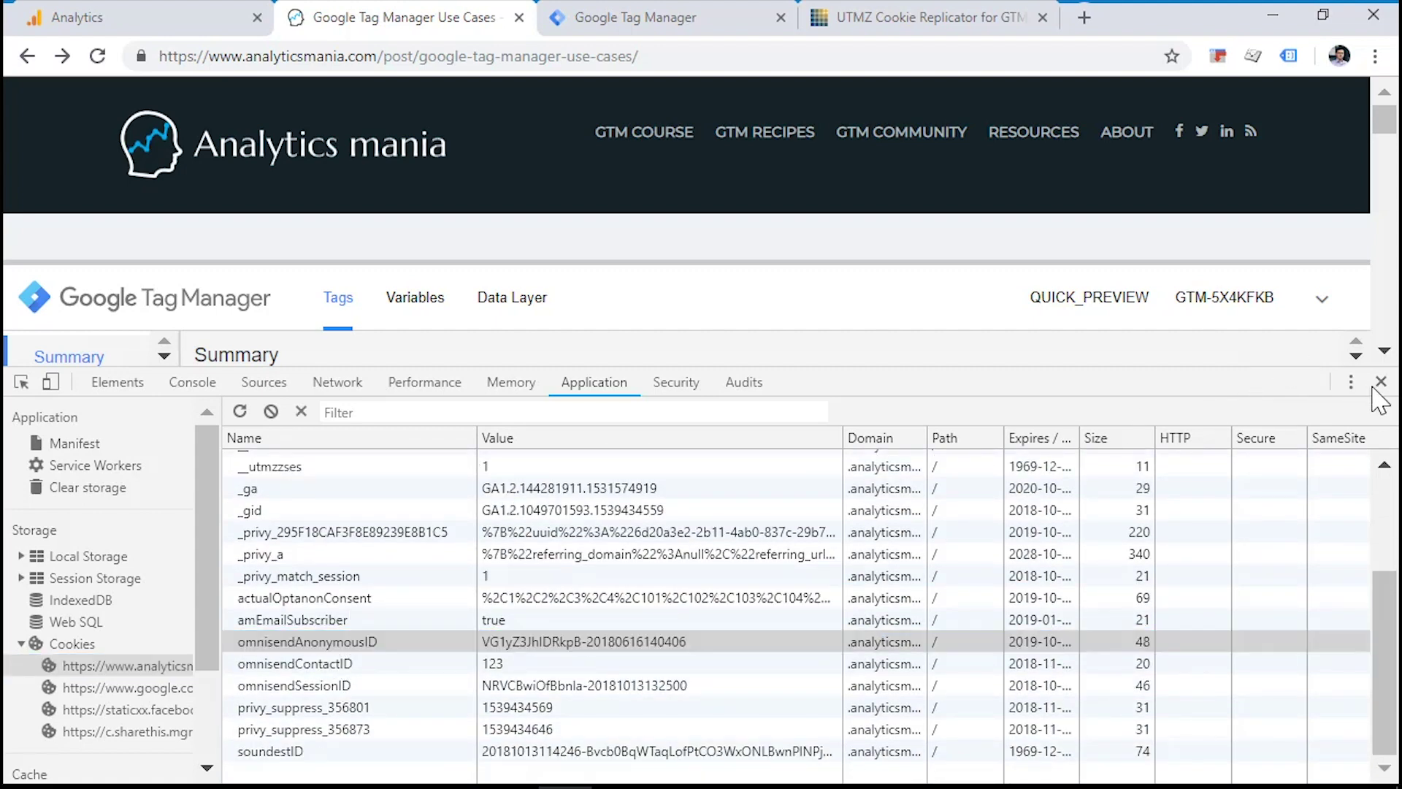
{"action": "left_click", "coordinate": [1381, 381]}
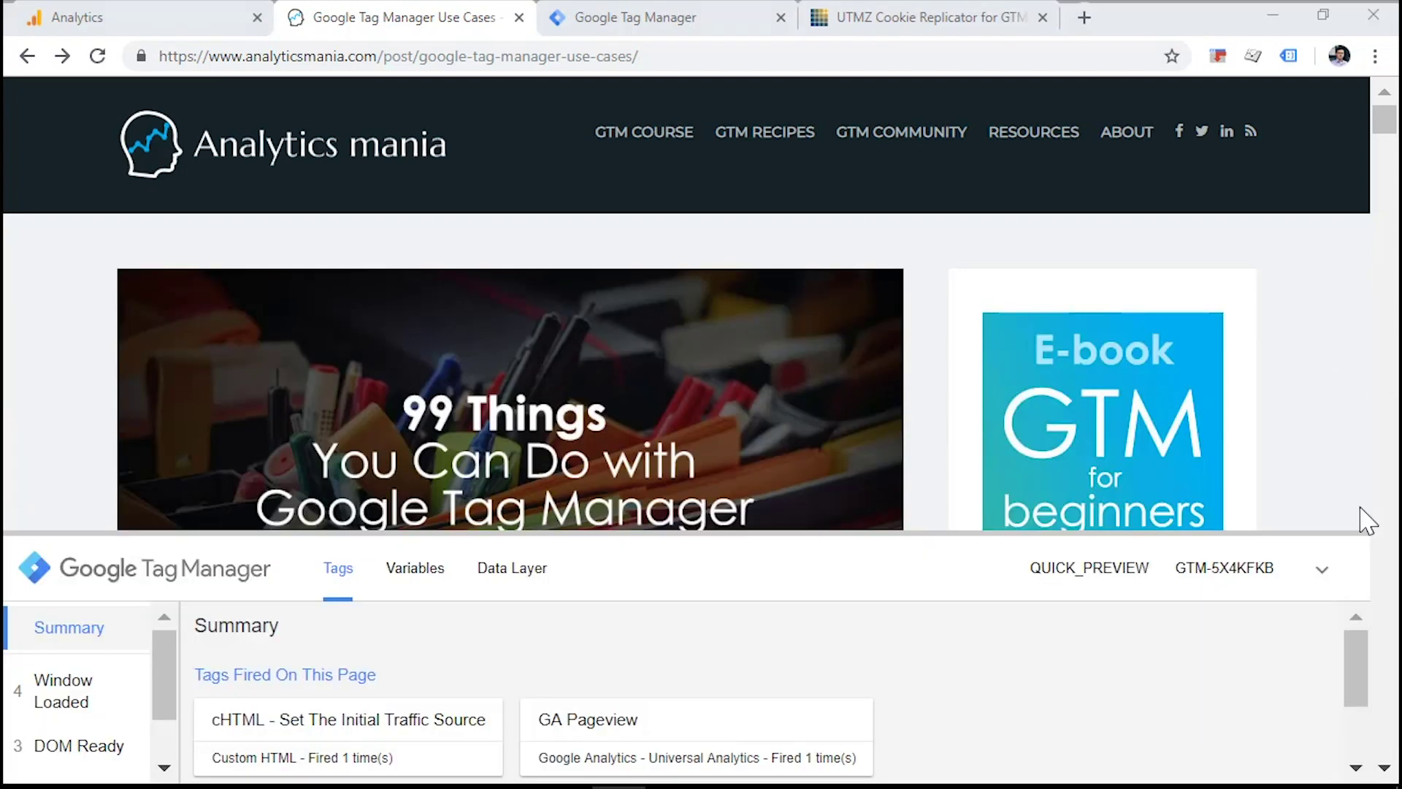
- Turn on Tag Assistant, reload the page, and enlarge the GTM debug pane
{"action": "left_click", "coordinate": [1290, 57]}
{"action": "left_click", "coordinate": [867, 543]}
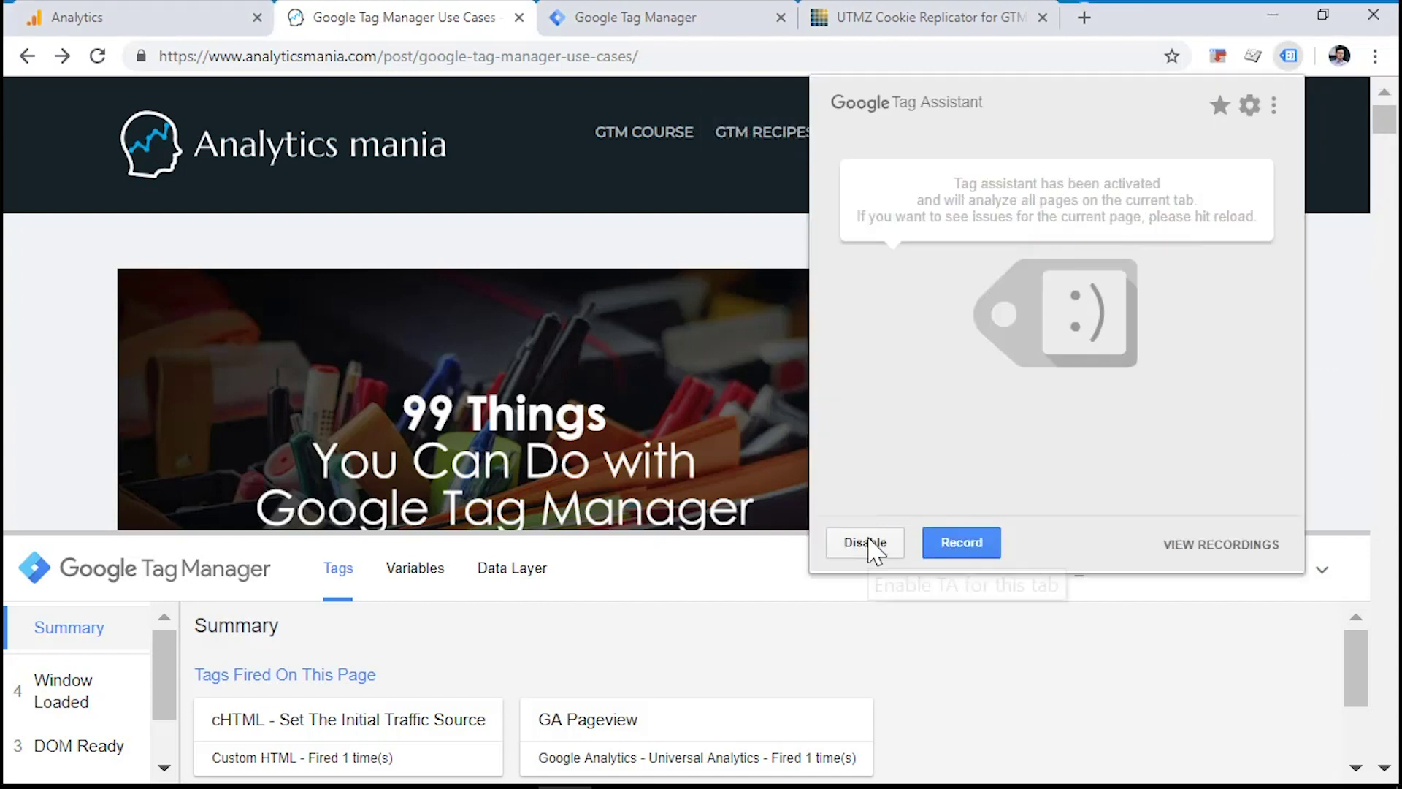
{"action": "left_click", "coordinate": [97, 65]}
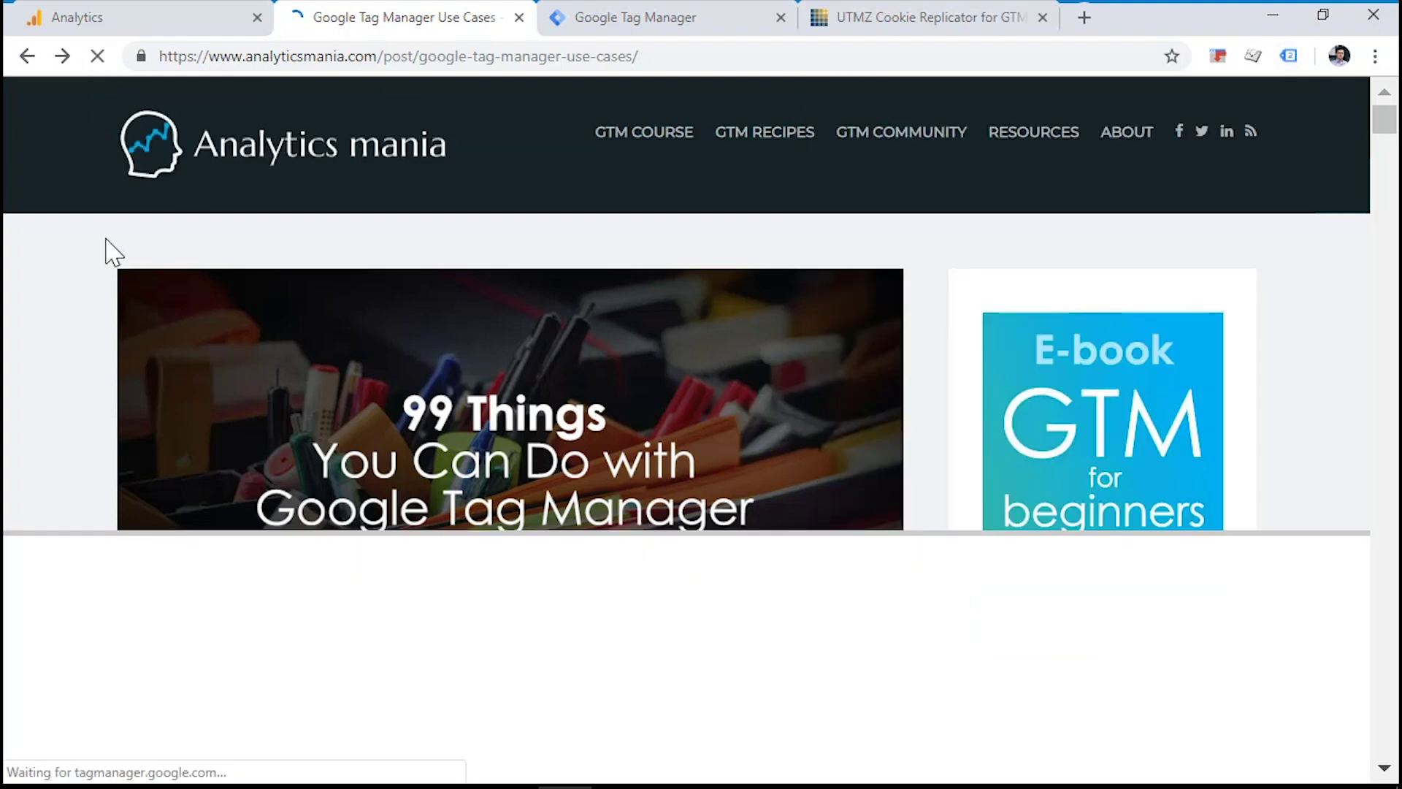
{"action": "left_click_drag", "start_coordinate": [89, 533], "coordinate": [81, 431]}
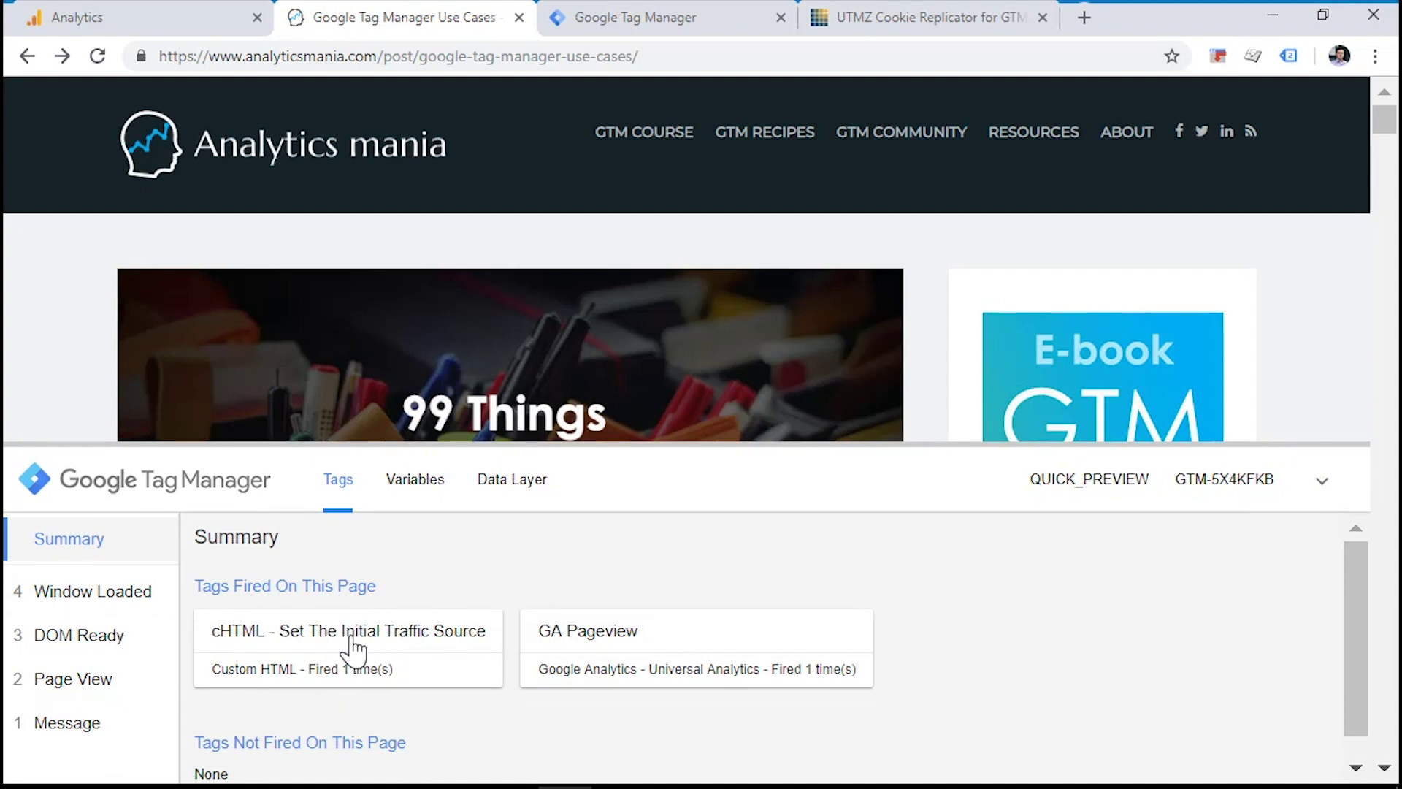
- Inspect the recreated initialTrafficSource cookie, now utmcsr=(direct)|utmcmd=(none)|utmccn=(not set), then close DevTools
{"action": "left_click", "coordinate": [1380, 65]}
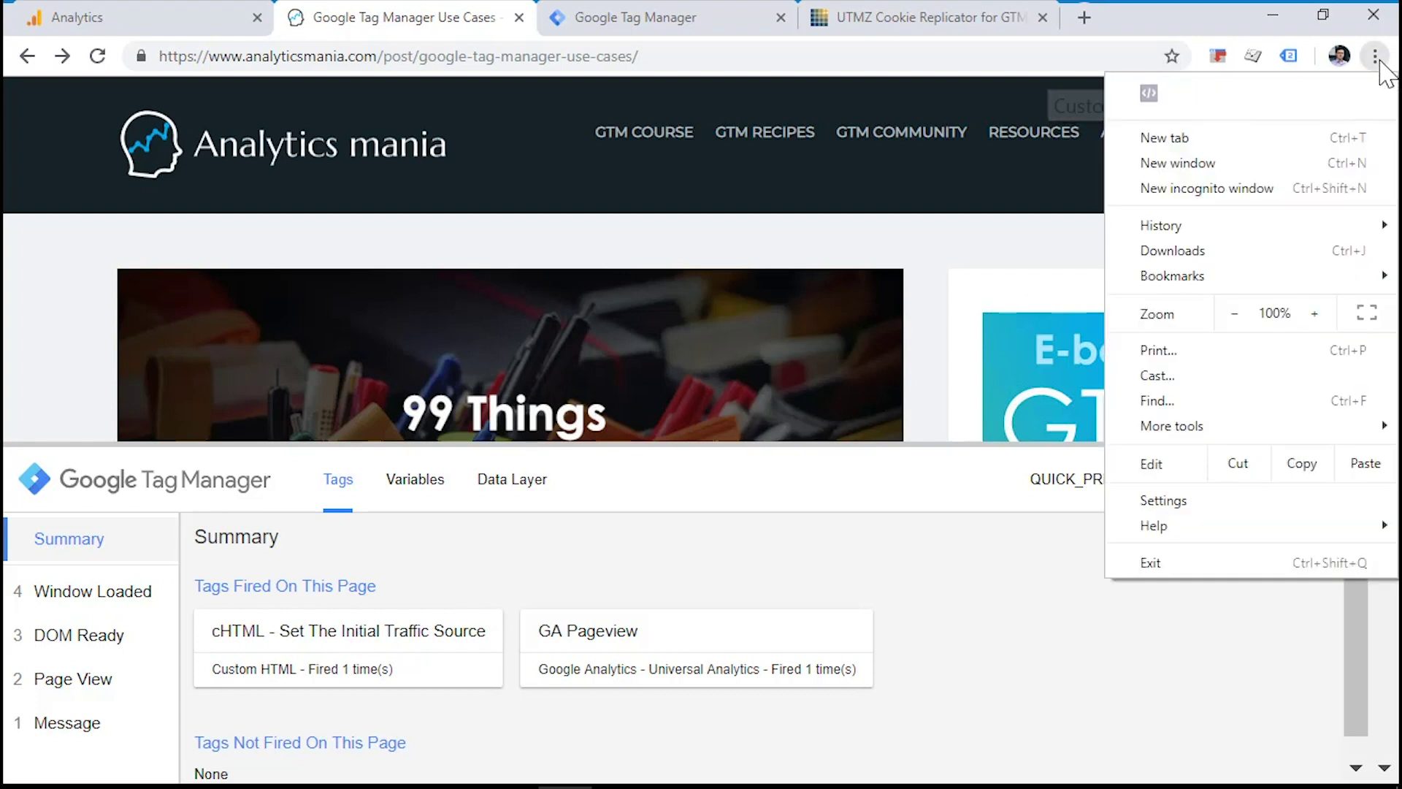
{"action": "mouse_move", "coordinate": [1250, 441]}
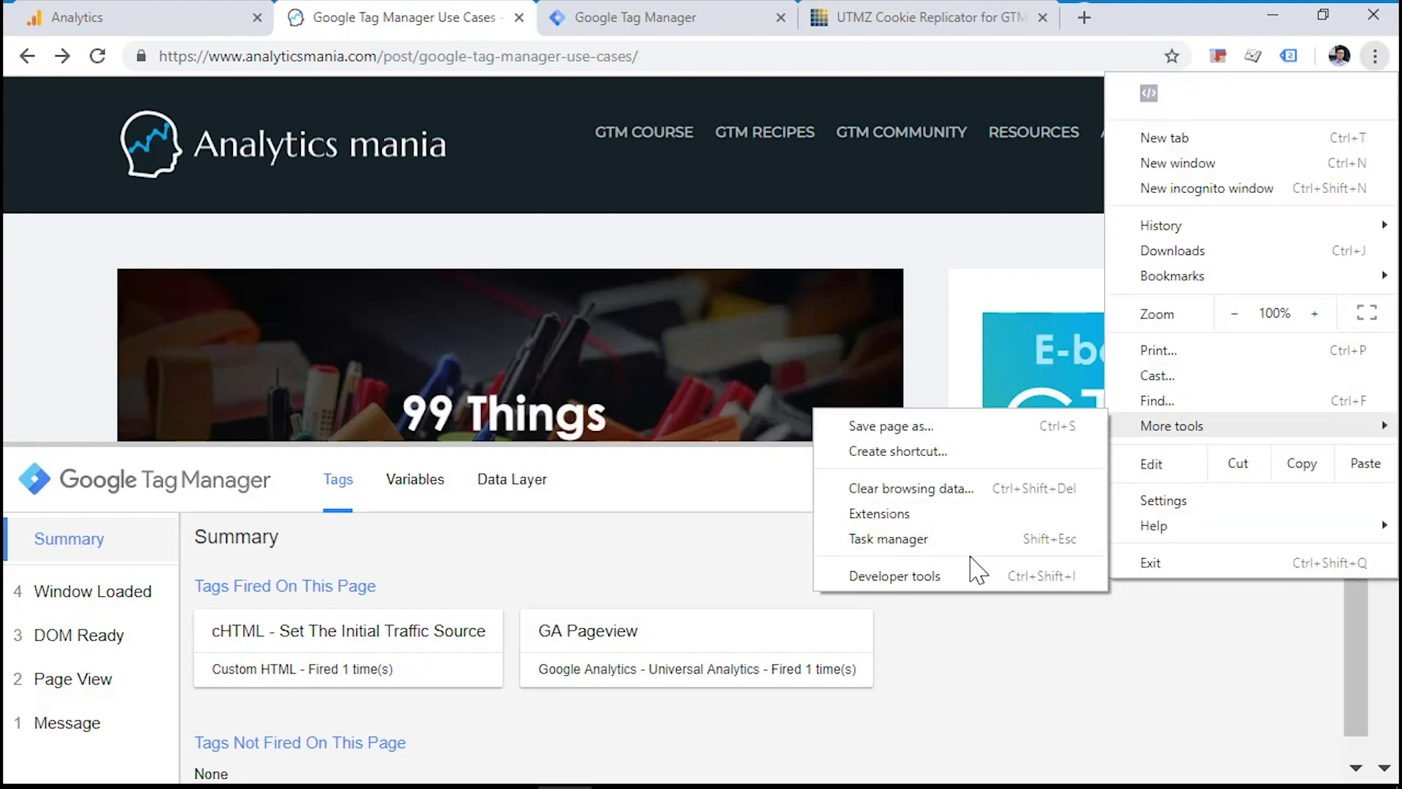
{"action": "left_click", "coordinate": [895, 575]}
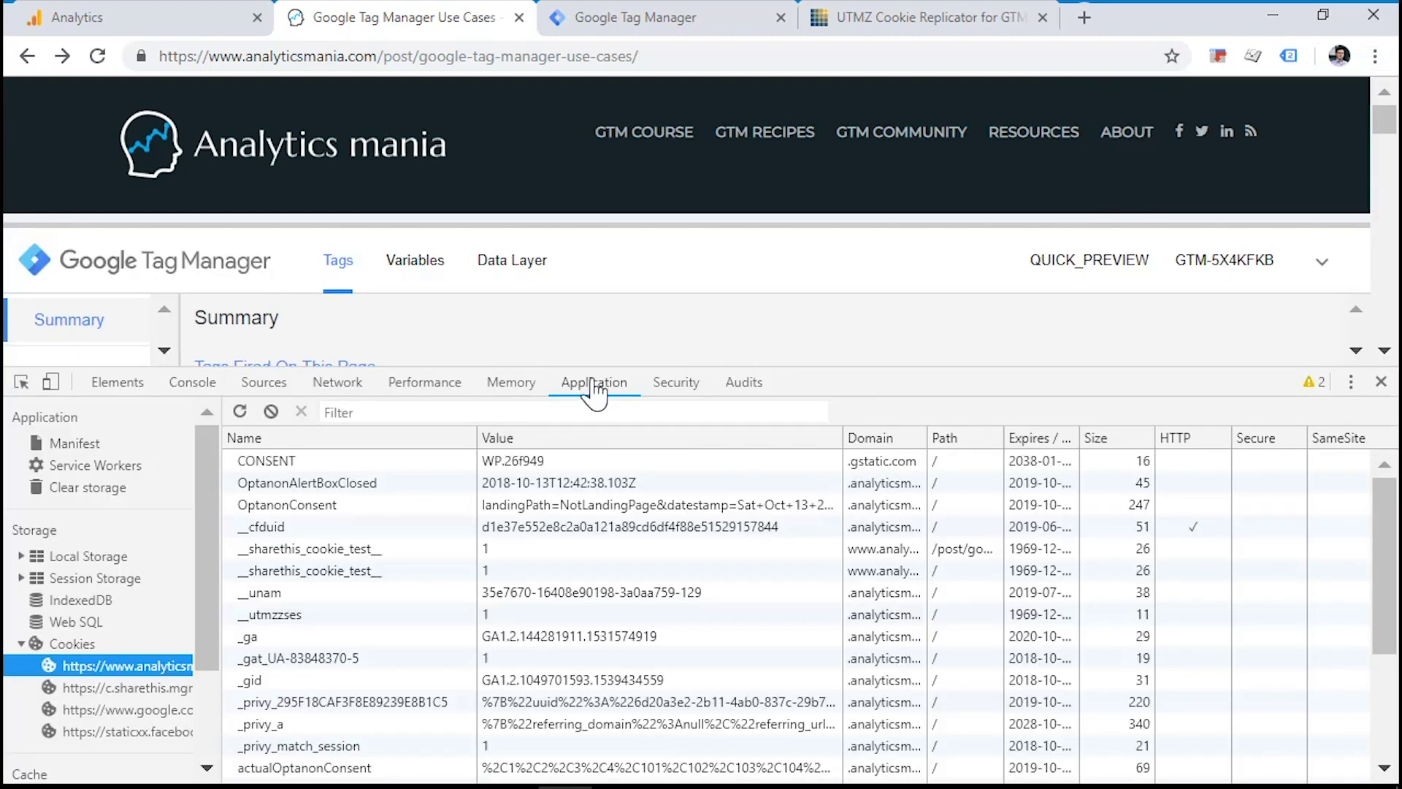
{"action": "scroll", "coordinate": [358, 562], "scroll_direction": "down", "scroll_amount": 3}
{"action": "scroll", "coordinate": [358, 562], "scroll_direction": "down", "scroll_amount": 1}
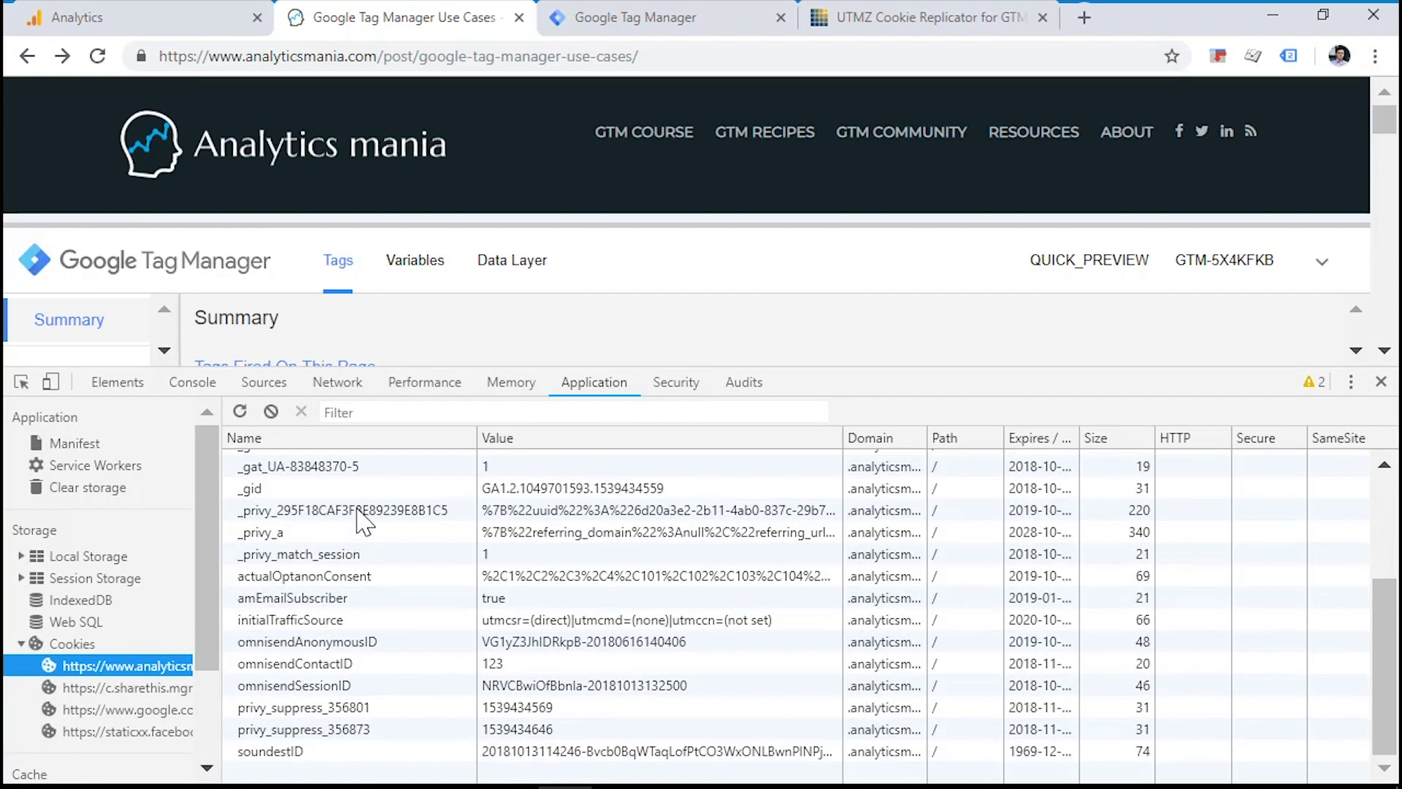
{"action": "left_click", "coordinate": [347, 619]}
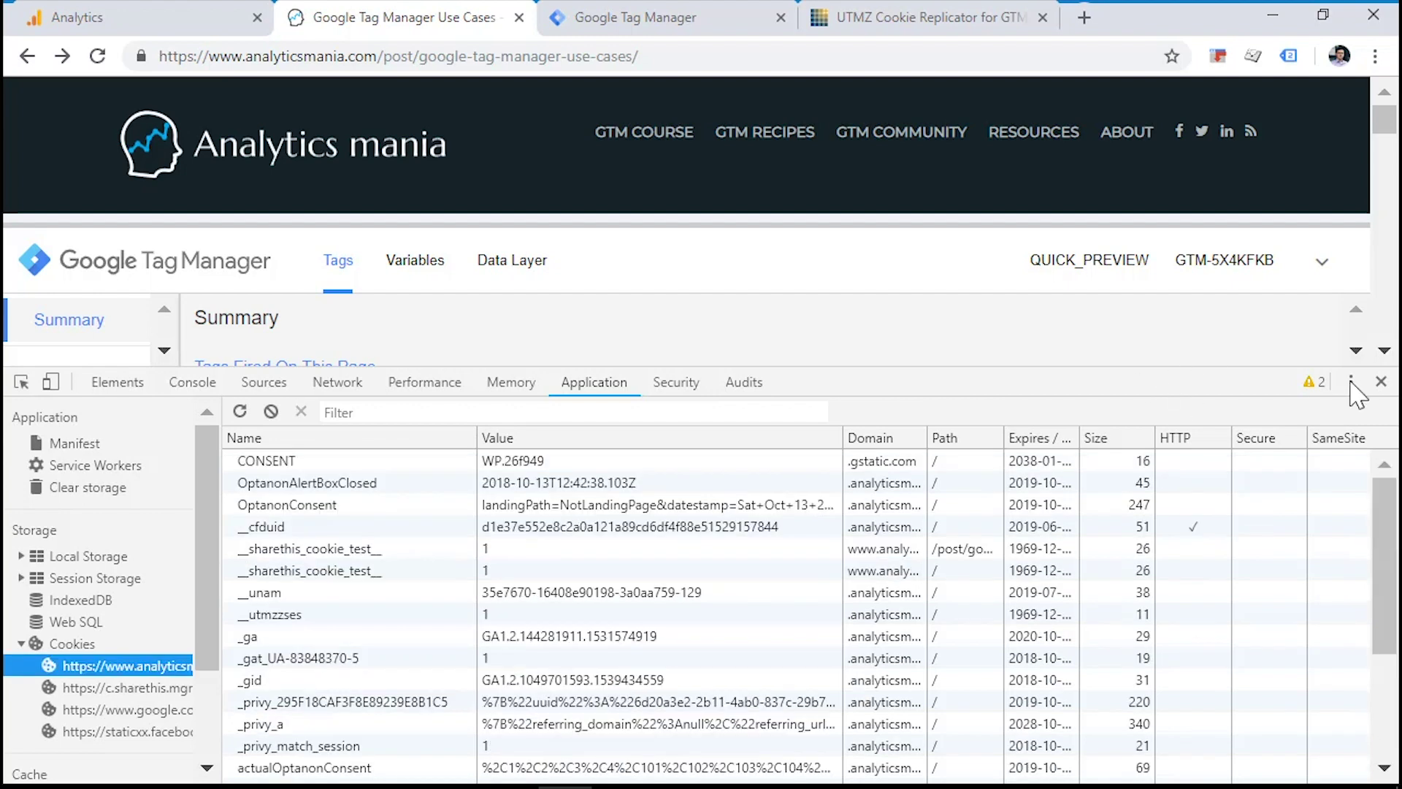
{"action": "left_click", "coordinate": [1382, 382]}
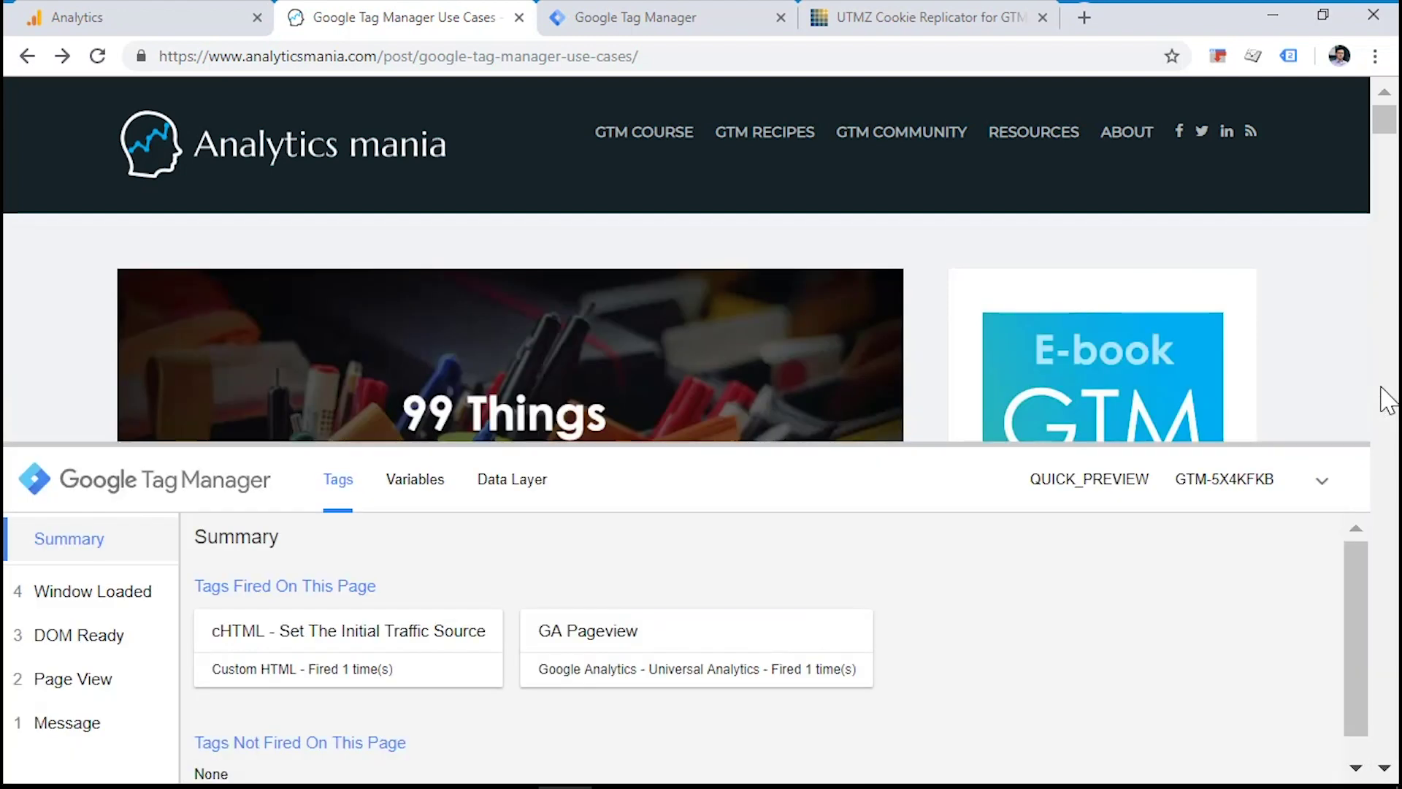
- In Tag Assistant, view the GA Pageview hit's Custom Dimension 1 value utmcsr%3D(direct)%7Cutmcmd%3D(none)
{"action": "left_click", "coordinate": [1289, 56]}
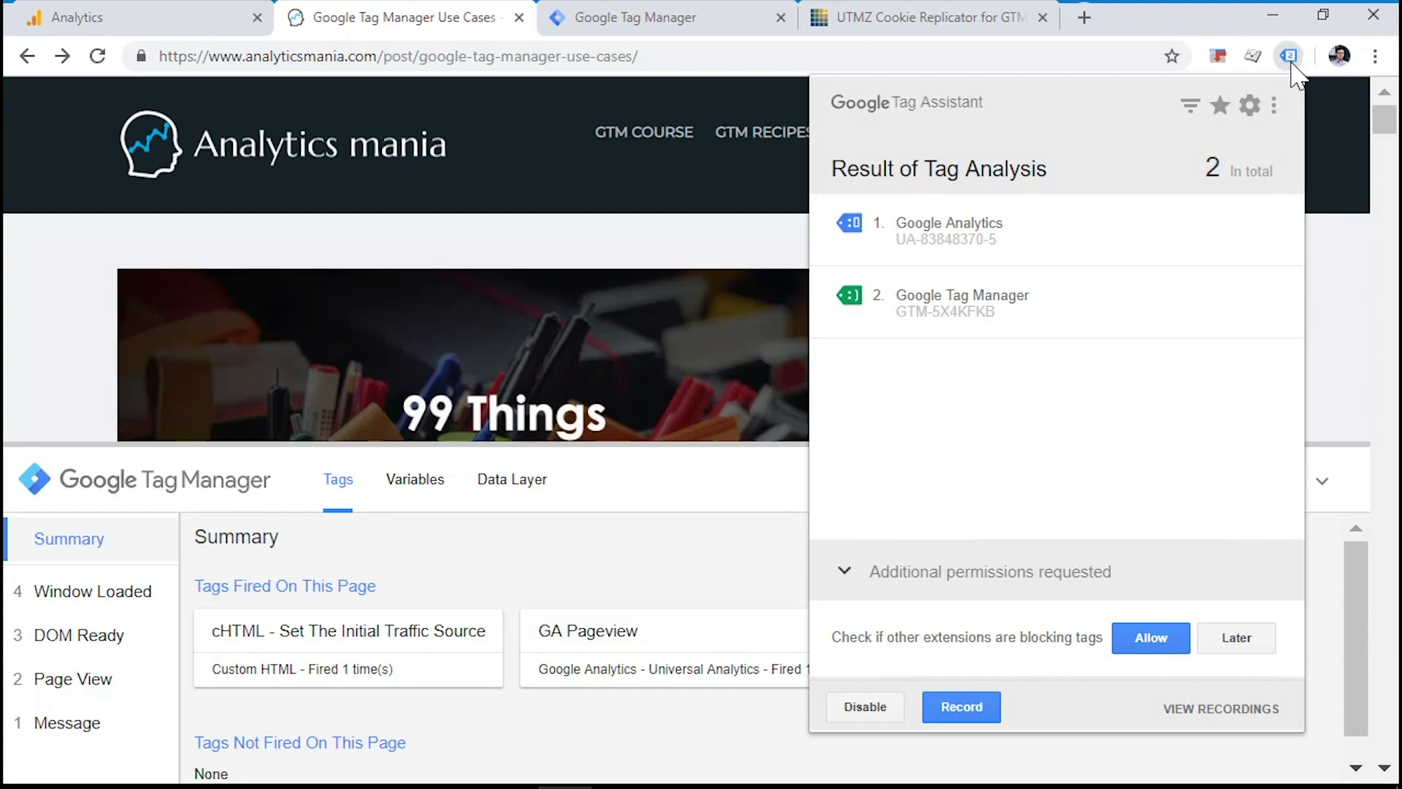
{"action": "left_click", "coordinate": [952, 235]}
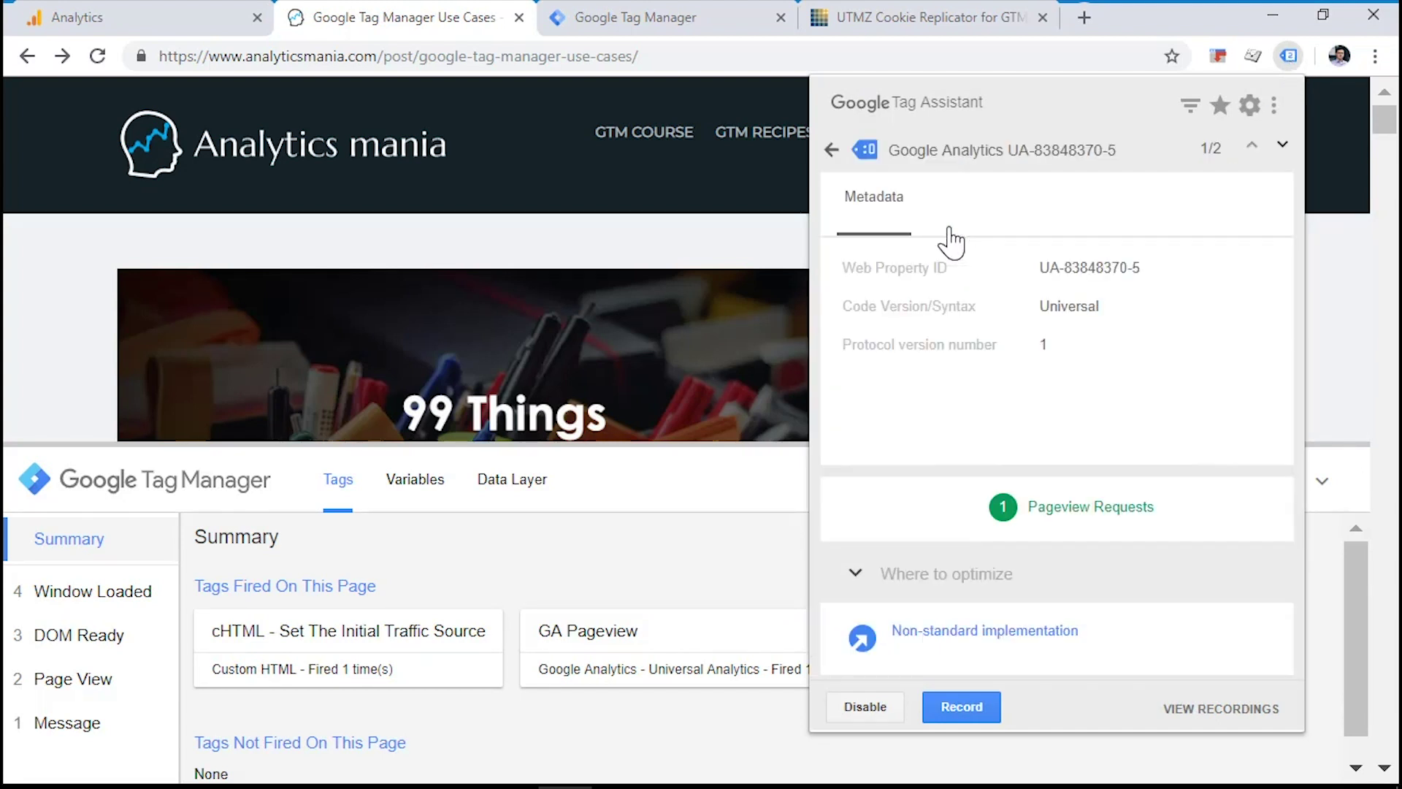
{"action": "left_click", "coordinate": [1012, 510]}
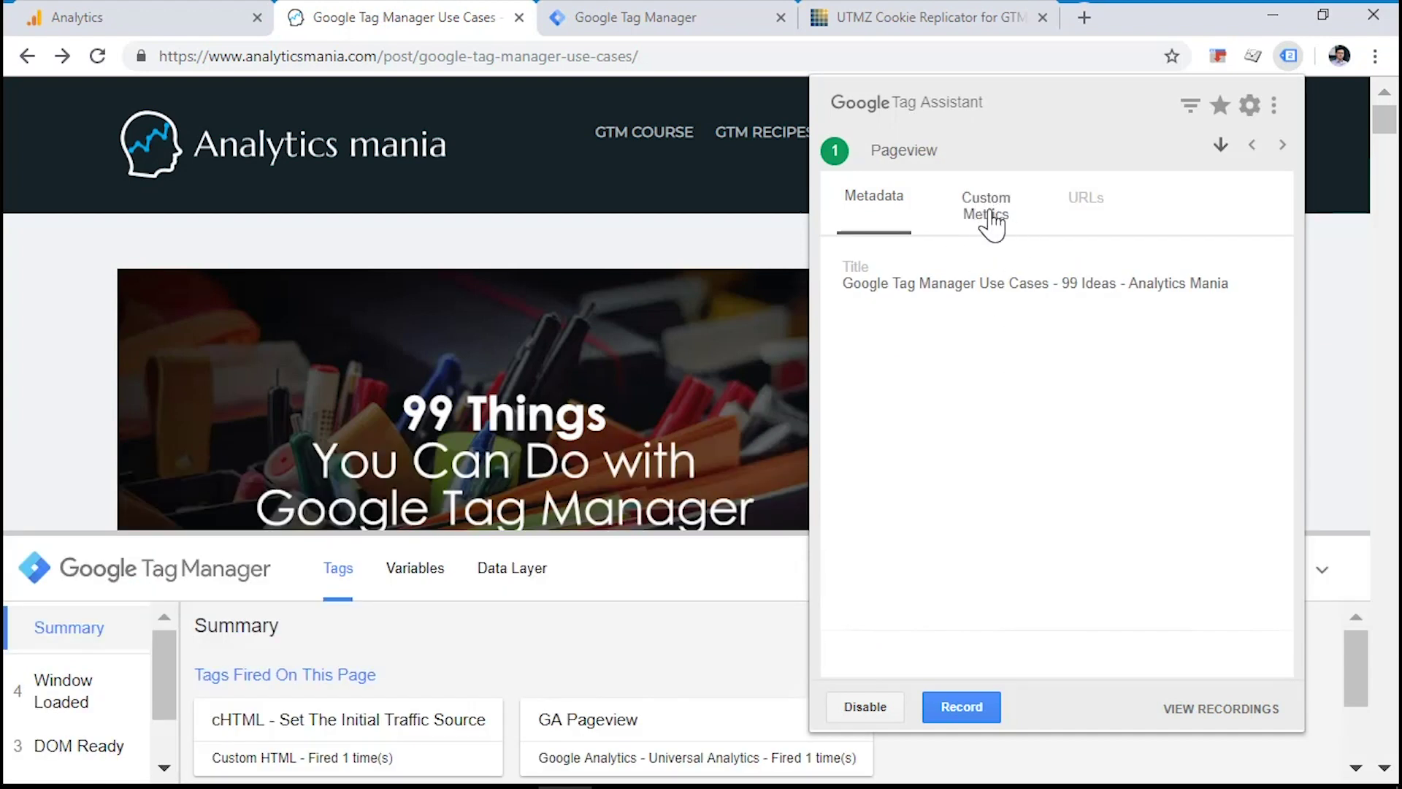
{"action": "left_click", "coordinate": [987, 219]}
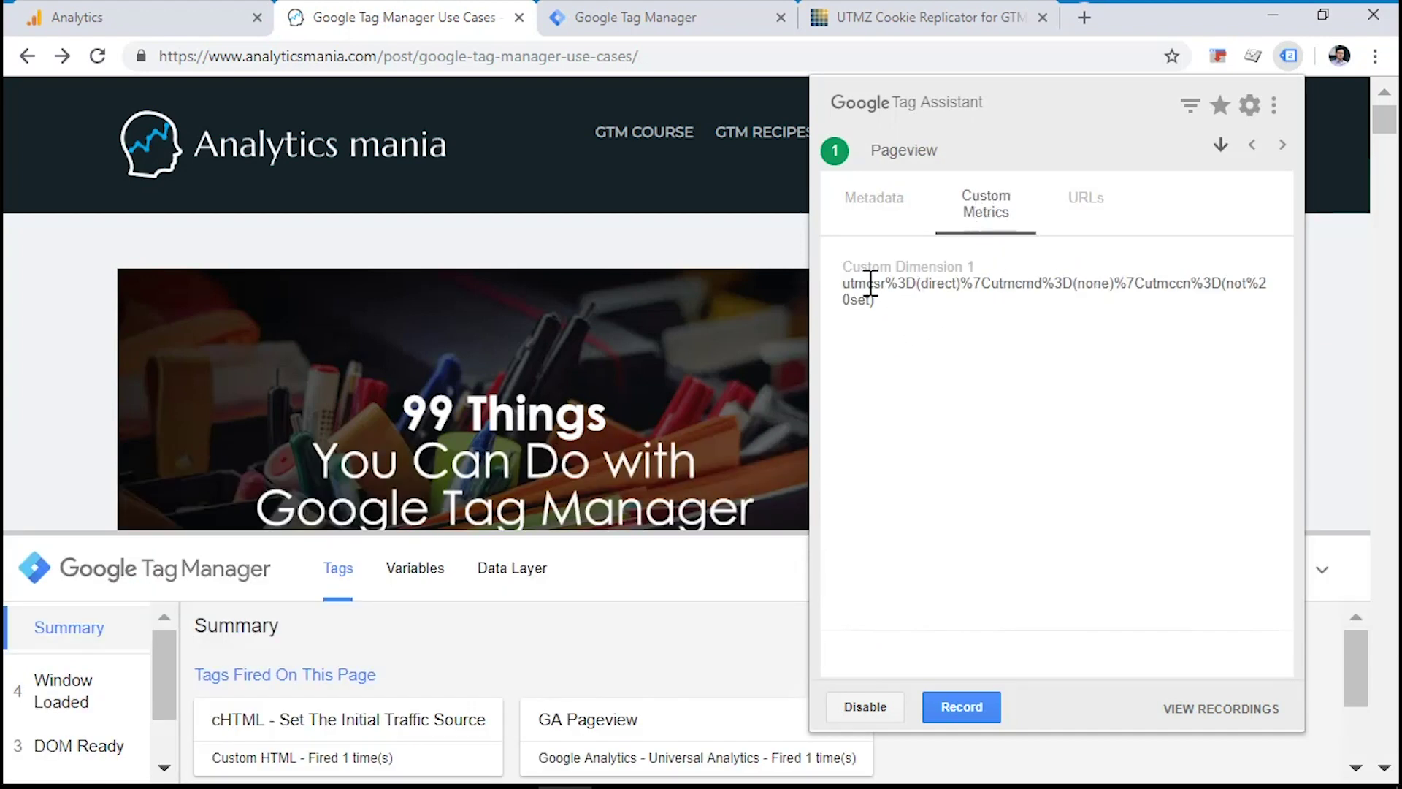
{"action": "left_click_drag", "start_coordinate": [847, 269], "coordinate": [983, 281]}
{"action": "left_click", "coordinate": [982, 282]}
{"action": "left_click_drag", "start_coordinate": [880, 301], "coordinate": [844, 288]}
{"action": "left_click", "coordinate": [847, 278]}
{"action": "left_click_drag", "start_coordinate": [879, 316], "coordinate": [845, 290]}
{"action": "left_click", "coordinate": [849, 304]}
- Compare it with Cookie - initialTrafficSource under Window Loaded variables, matching = to encoded %3D
{"action": "left_click_drag", "start_coordinate": [410, 534], "coordinate": [410, 397]}
{"action": "left_click", "coordinate": [411, 438]}
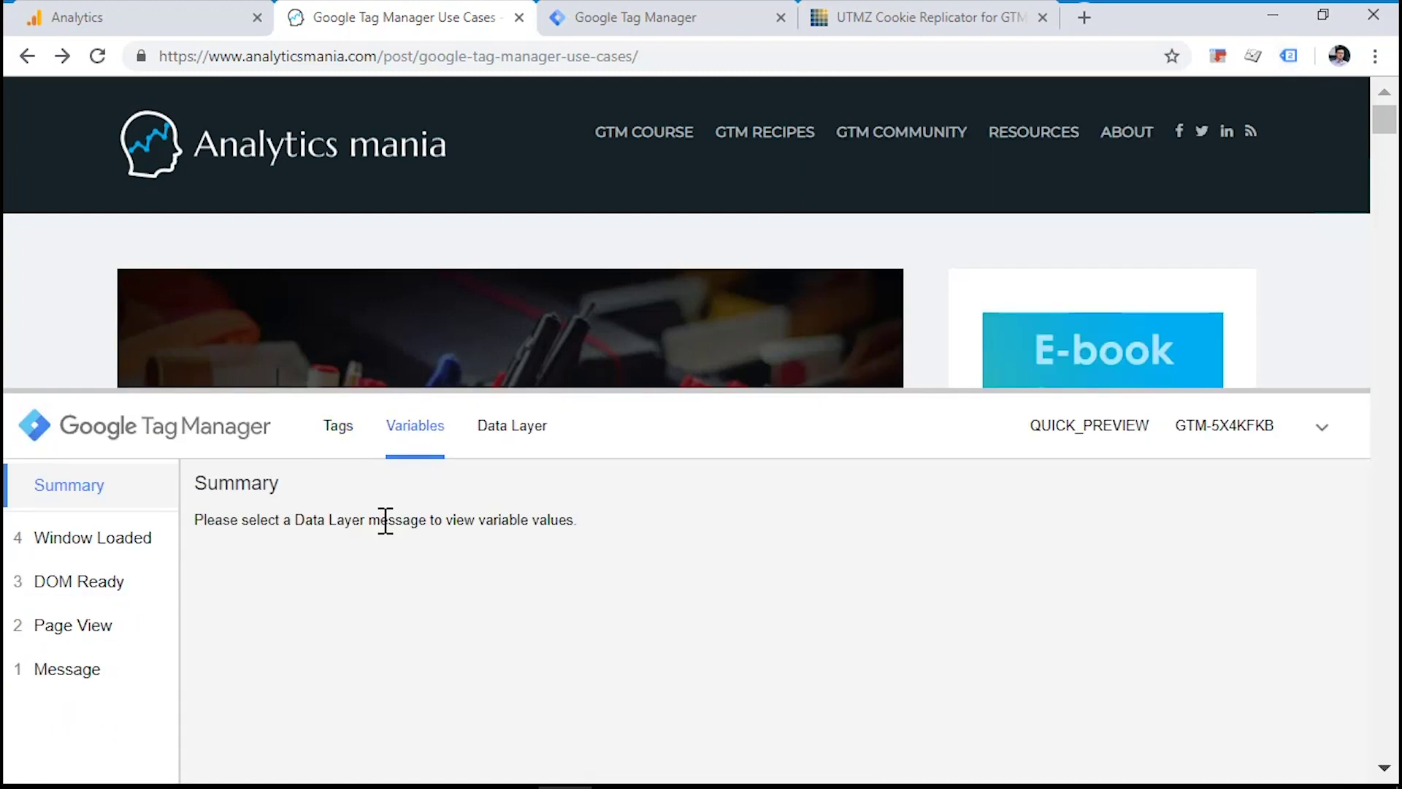
{"action": "left_click", "coordinate": [87, 555]}
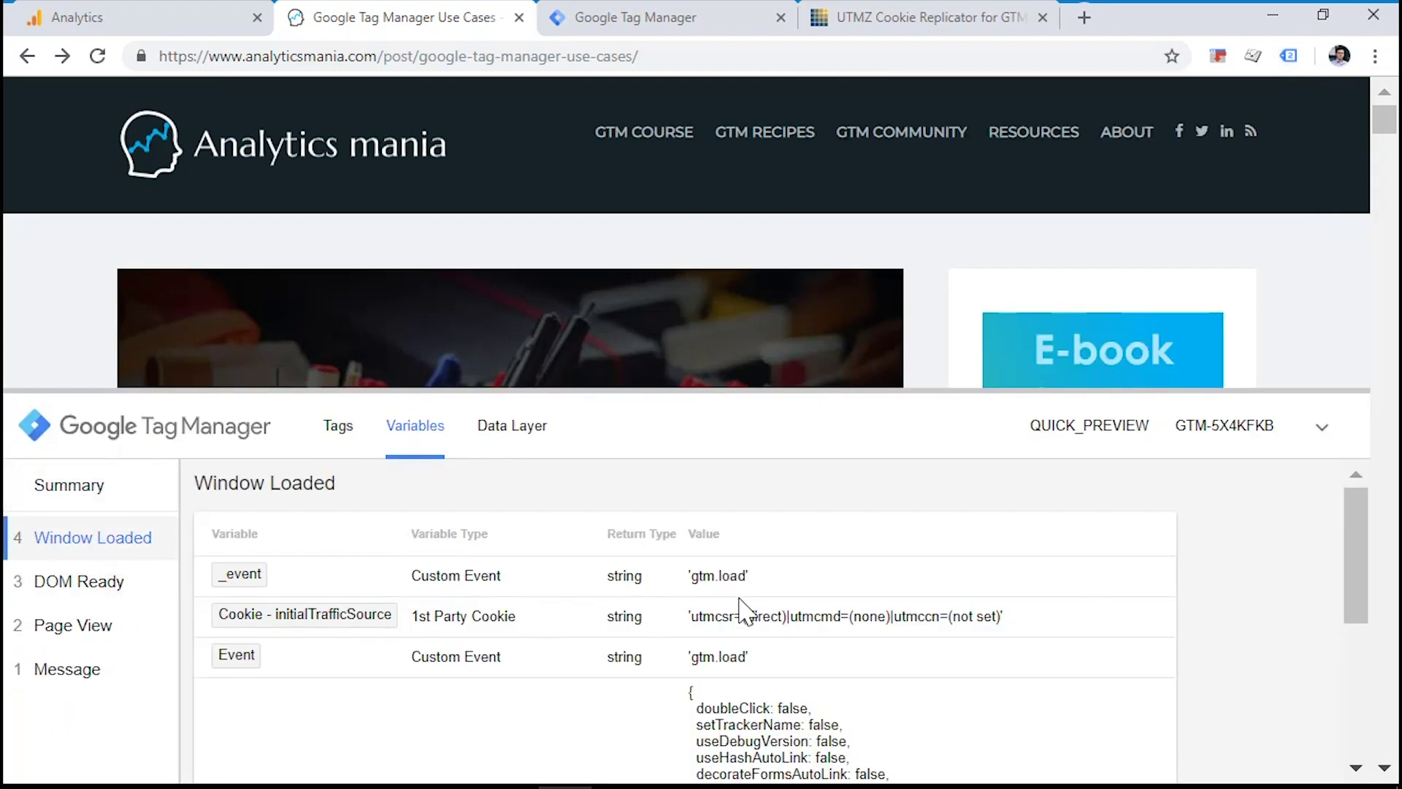
{"action": "left_click_drag", "start_coordinate": [743, 617], "coordinate": [732, 617]}
{"action": "left_click", "coordinate": [1288, 55]}
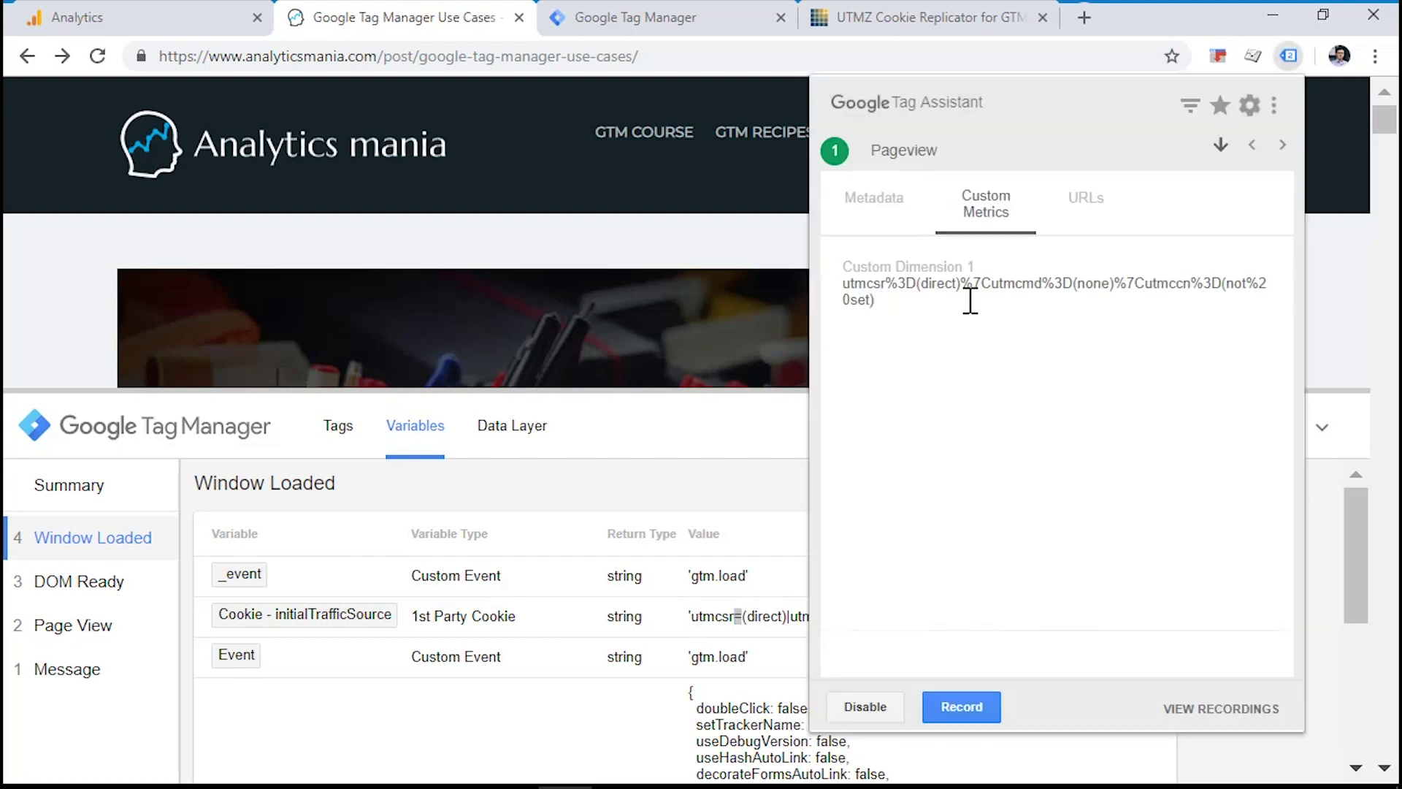
{"action": "mouse_move", "coordinate": [914, 283]}
{"action": "left_mouse_down"}
{"action": "mouse_move", "coordinate": [886, 284]}
{"action": "mouse_move", "coordinate": [918, 284]}
{"action": "left_mouse_up"}
{"action": "left_click", "coordinate": [890, 287]}
{"action": "left_click", "coordinate": [918, 312]}
{"action": "left_click", "coordinate": [760, 616]}
{"action": "left_click_drag", "start_coordinate": [743, 615], "coordinate": [733, 616]}
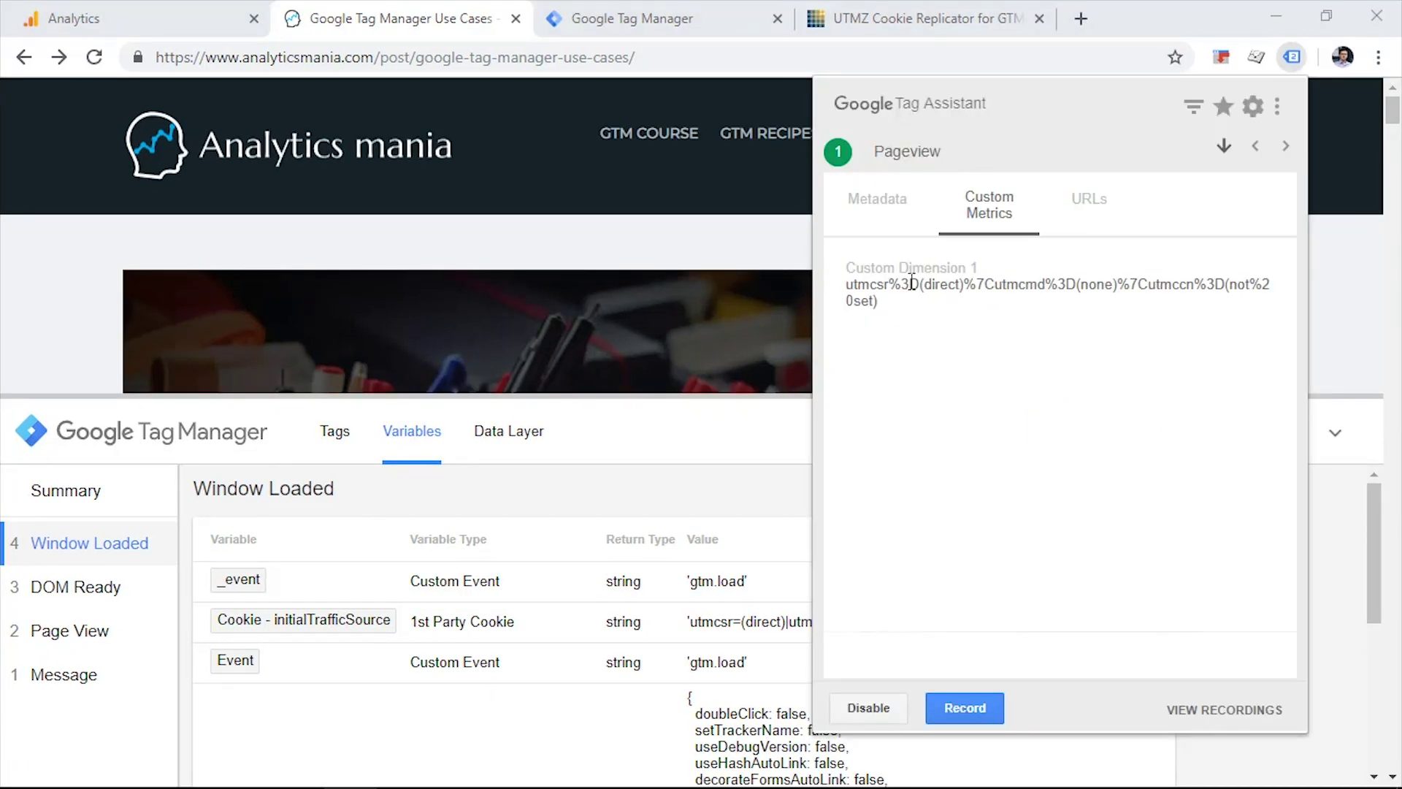
- Search 'initi' and add Initial Traffic Source as the Source/Medium report's secondary dimension
{"action": "left_click", "coordinate": [160, 16]}
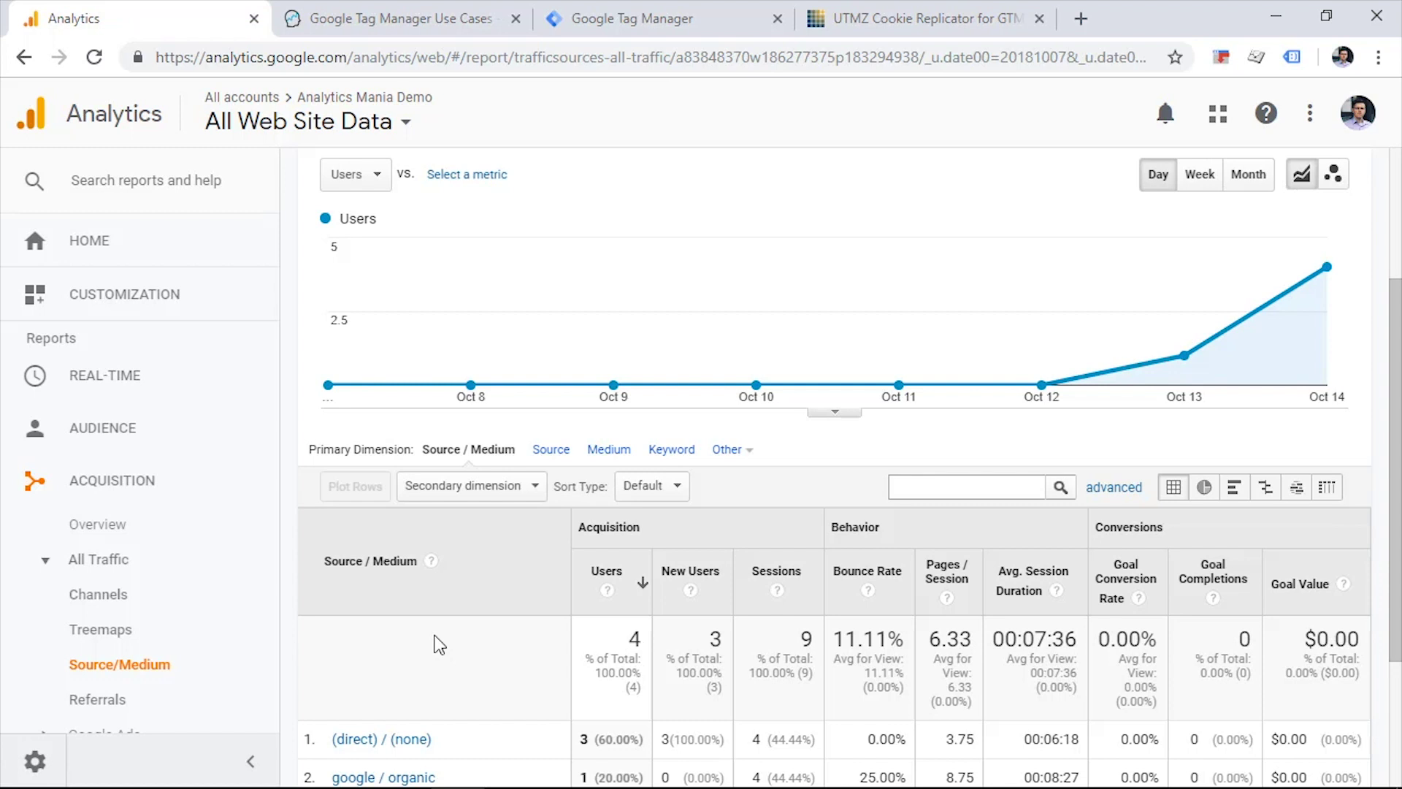
{"action": "left_click", "coordinate": [484, 487]}
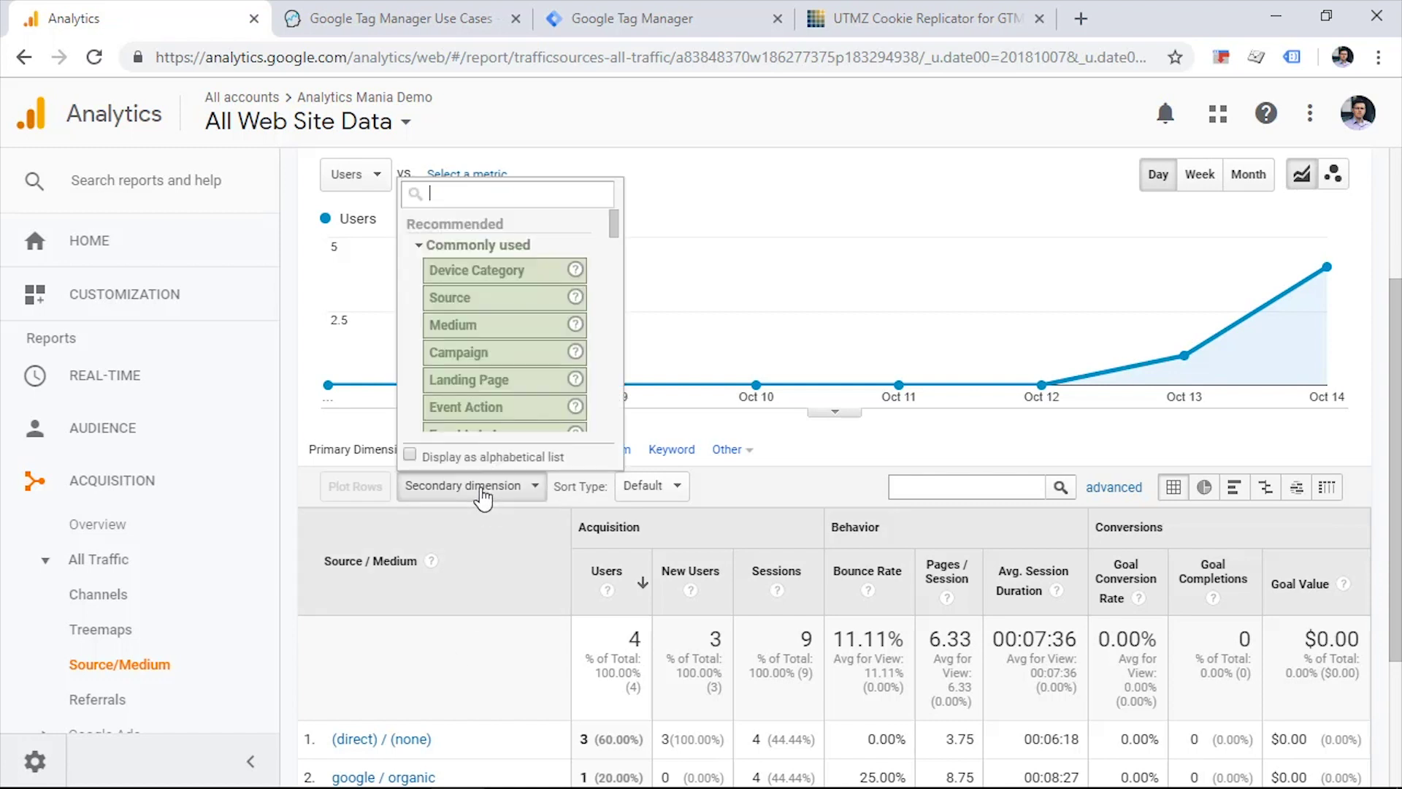
{"action": "type", "text": "initi"}
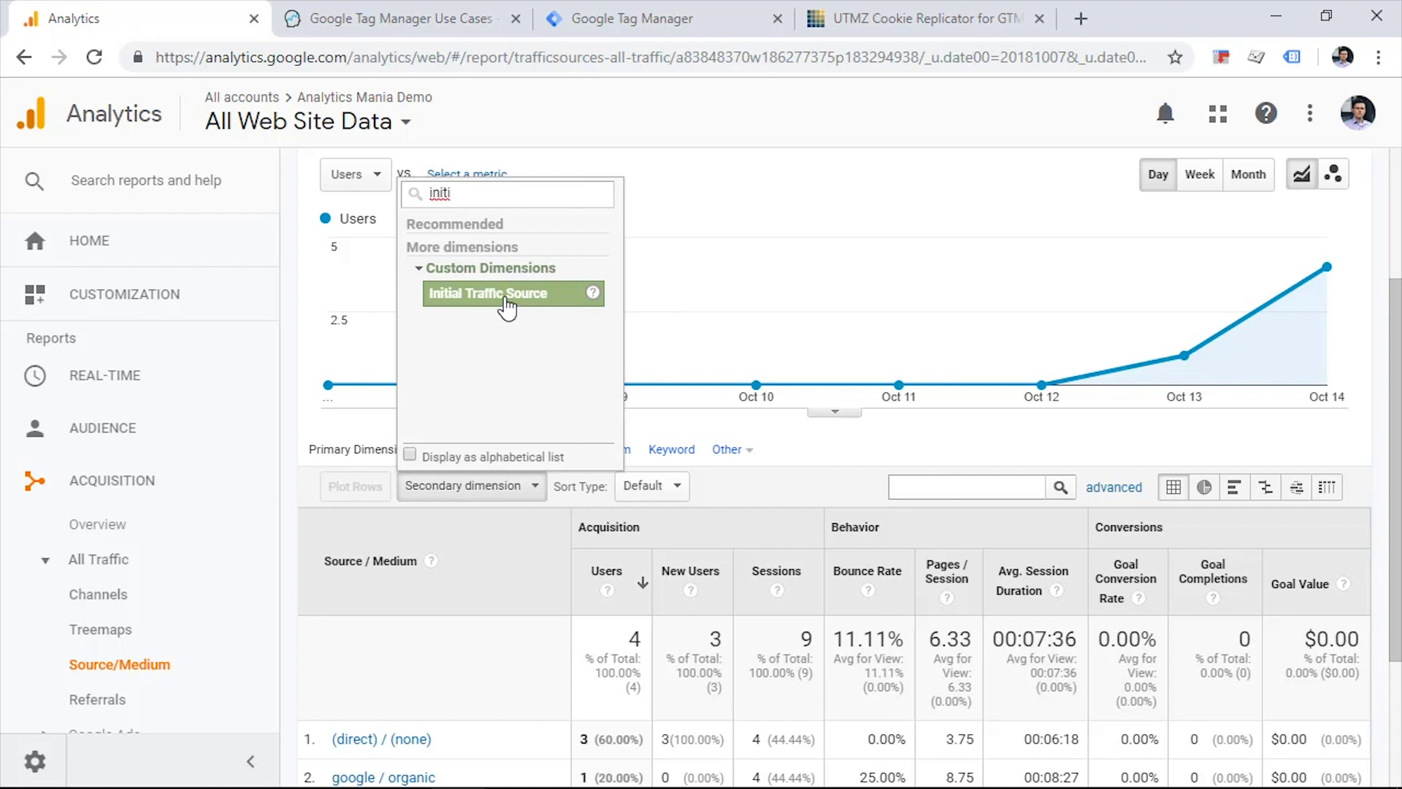
{"action": "left_click", "coordinate": [507, 300]}
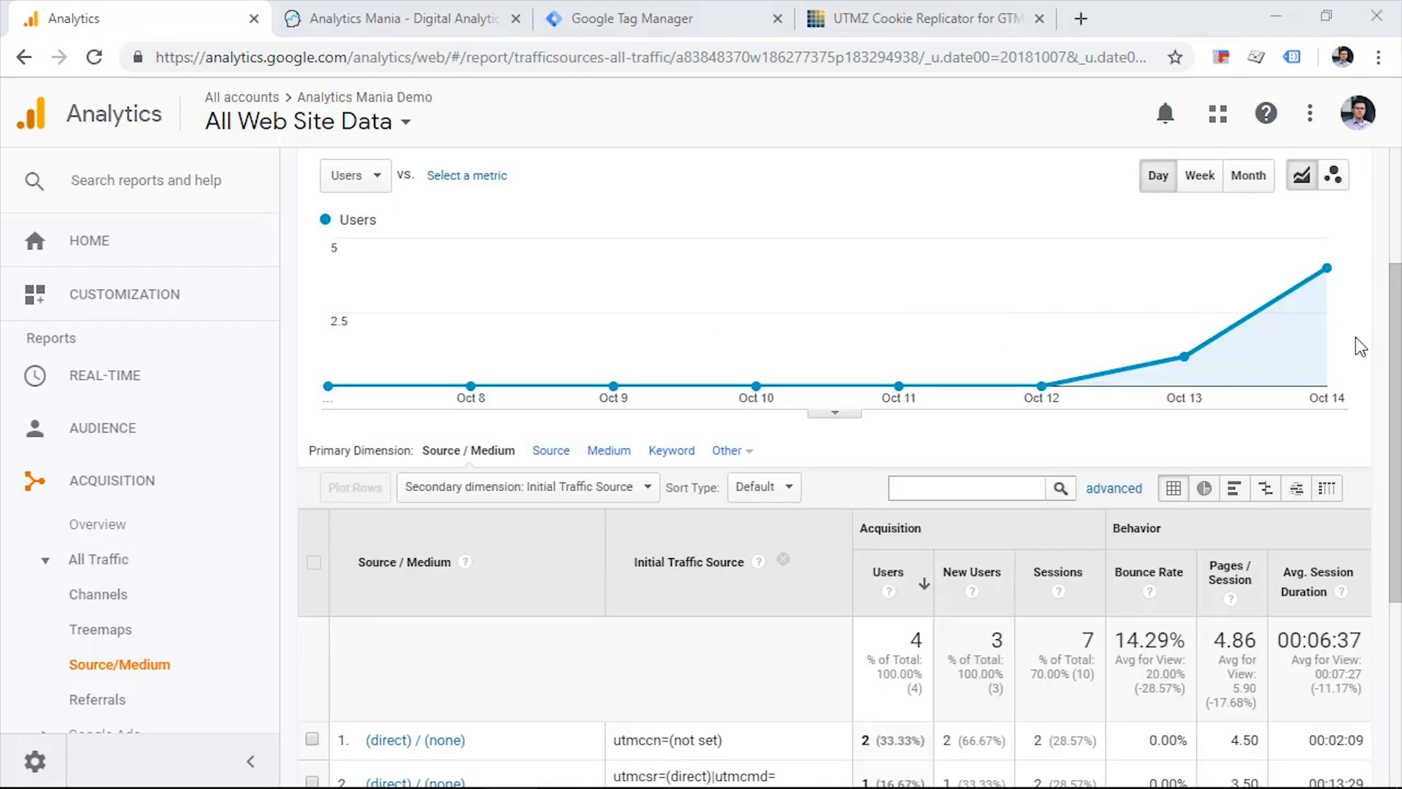
- Scroll through the five Source/Medium rows comparing their Initial Traffic Source values
{"action": "scroll", "coordinate": [1399, 322], "scroll_direction": "down", "scroll_amount": 4}
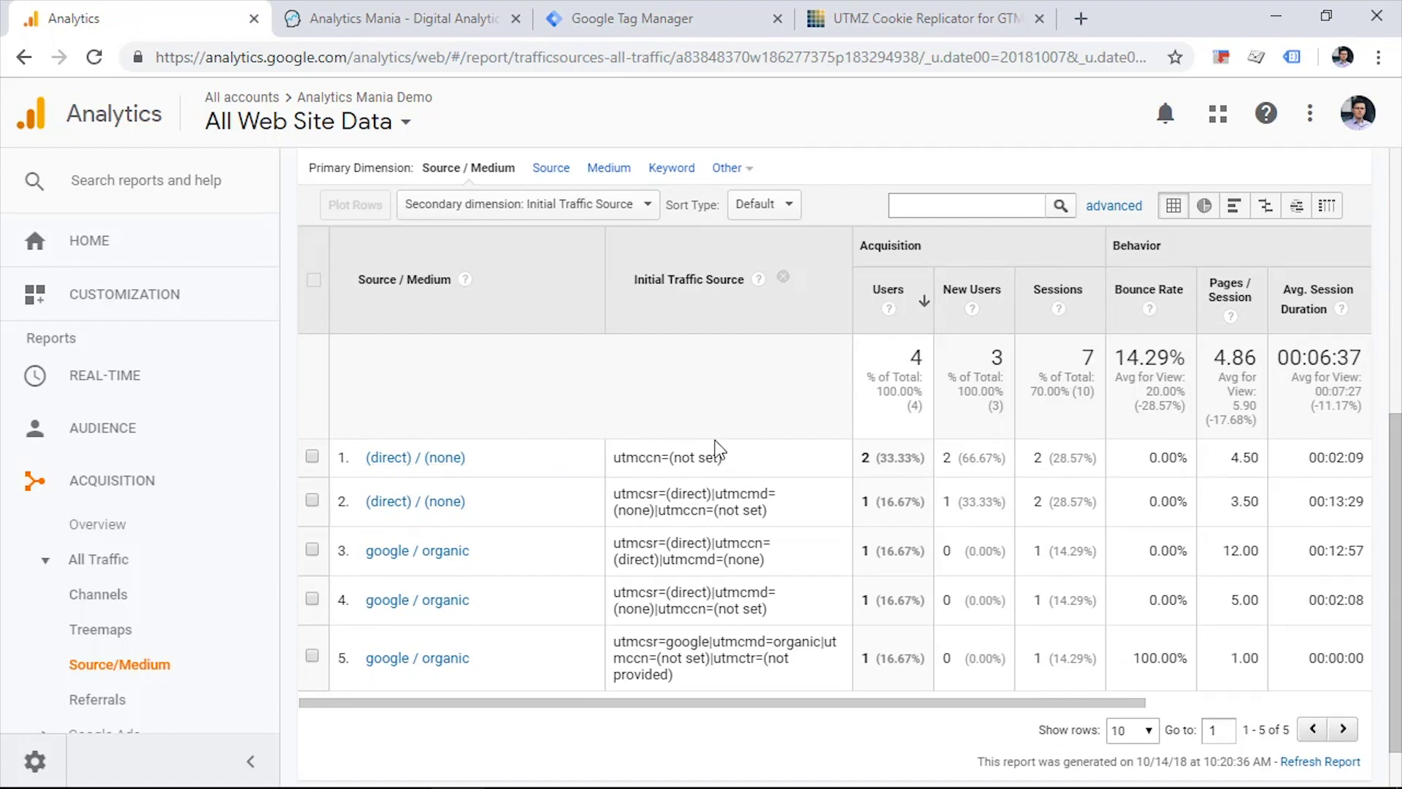
{"action": "mouse_move", "coordinate": [1395, 525]}
{"action": "left_mouse_down"}
{"action": "mouse_move", "coordinate": [1395, 468]}
{"action": "mouse_move", "coordinate": [1395, 513]}
{"action": "left_mouse_up"}
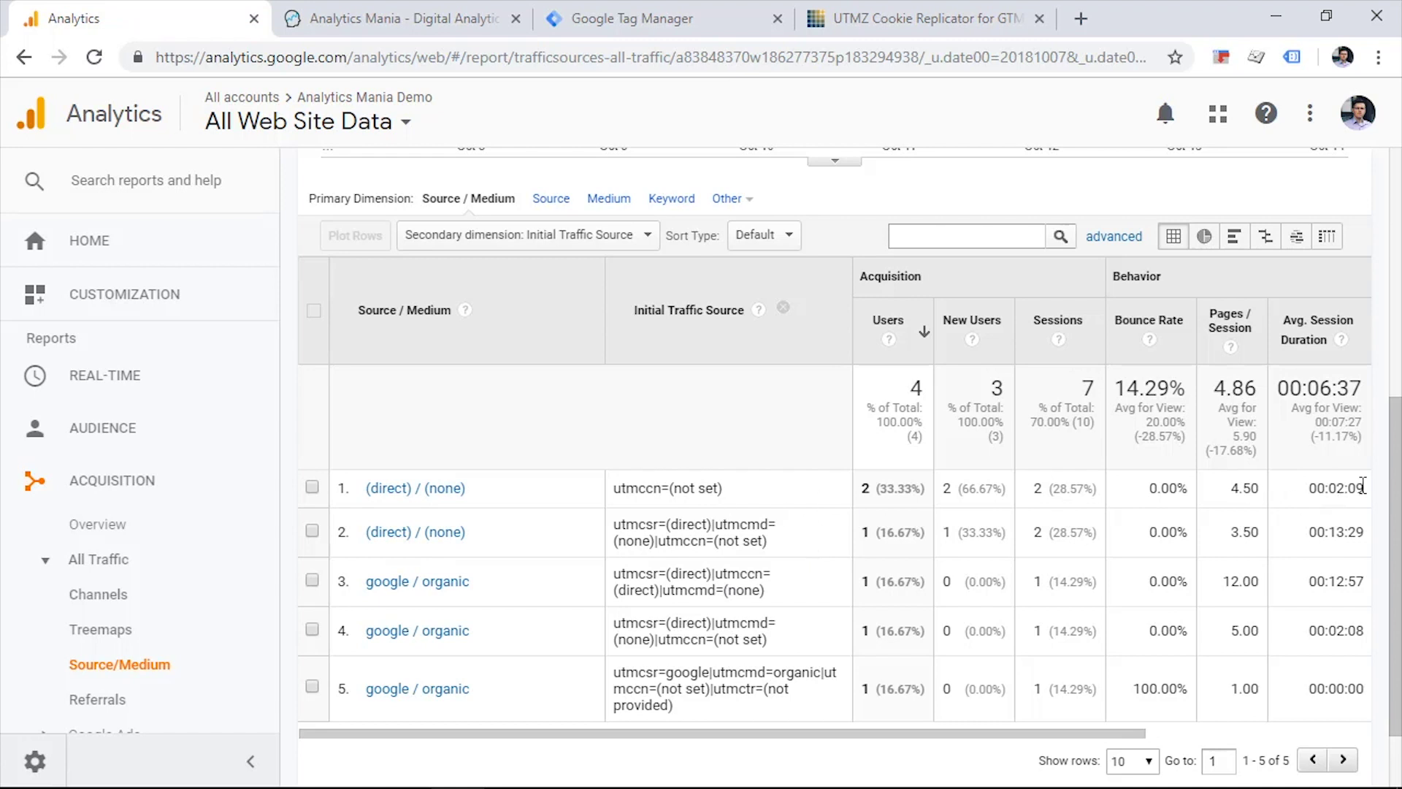
{"action": "scroll", "coordinate": [626, 530], "scroll_direction": "down", "scroll_amount": 1}
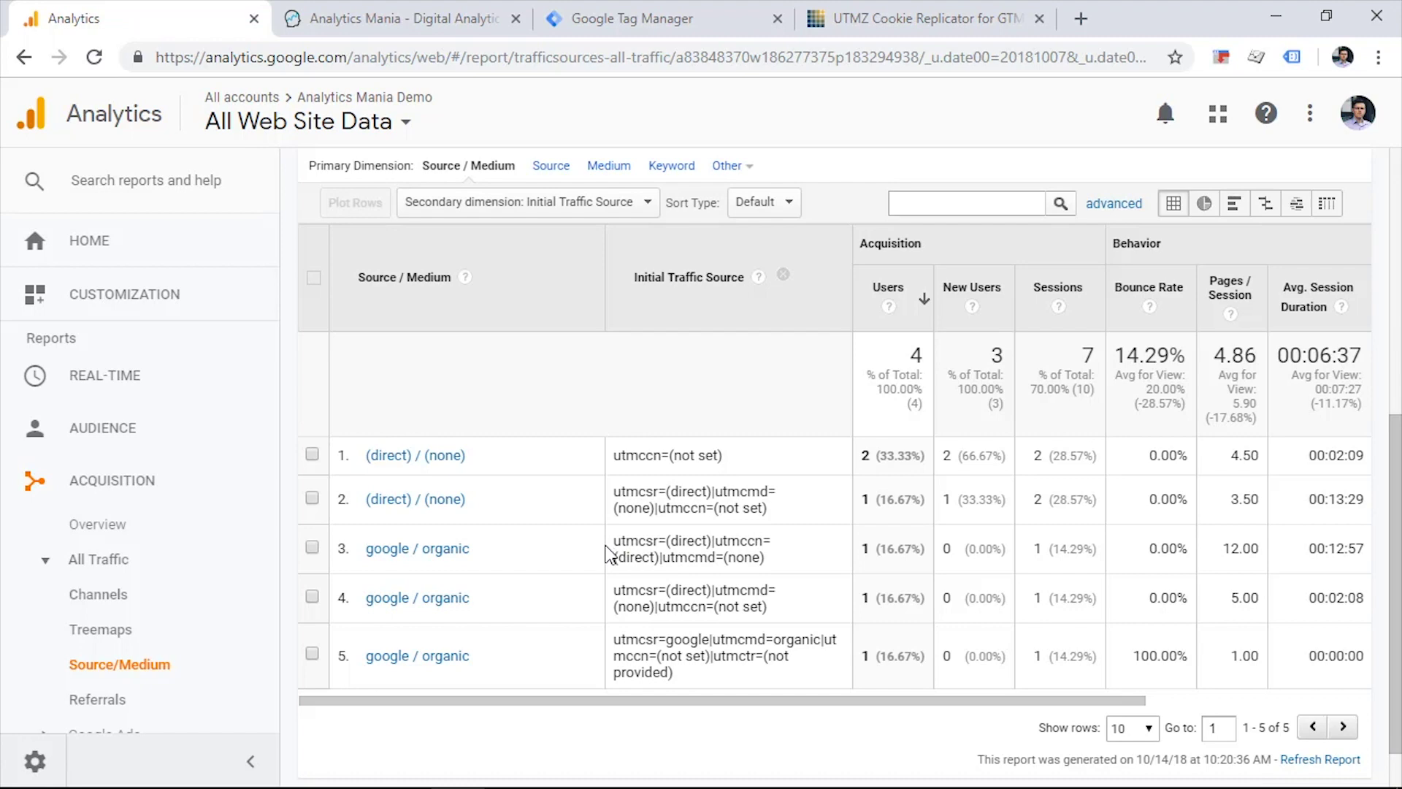
{"action": "scroll", "coordinate": [610, 555], "scroll_direction": "down", "scroll_amount": 2}
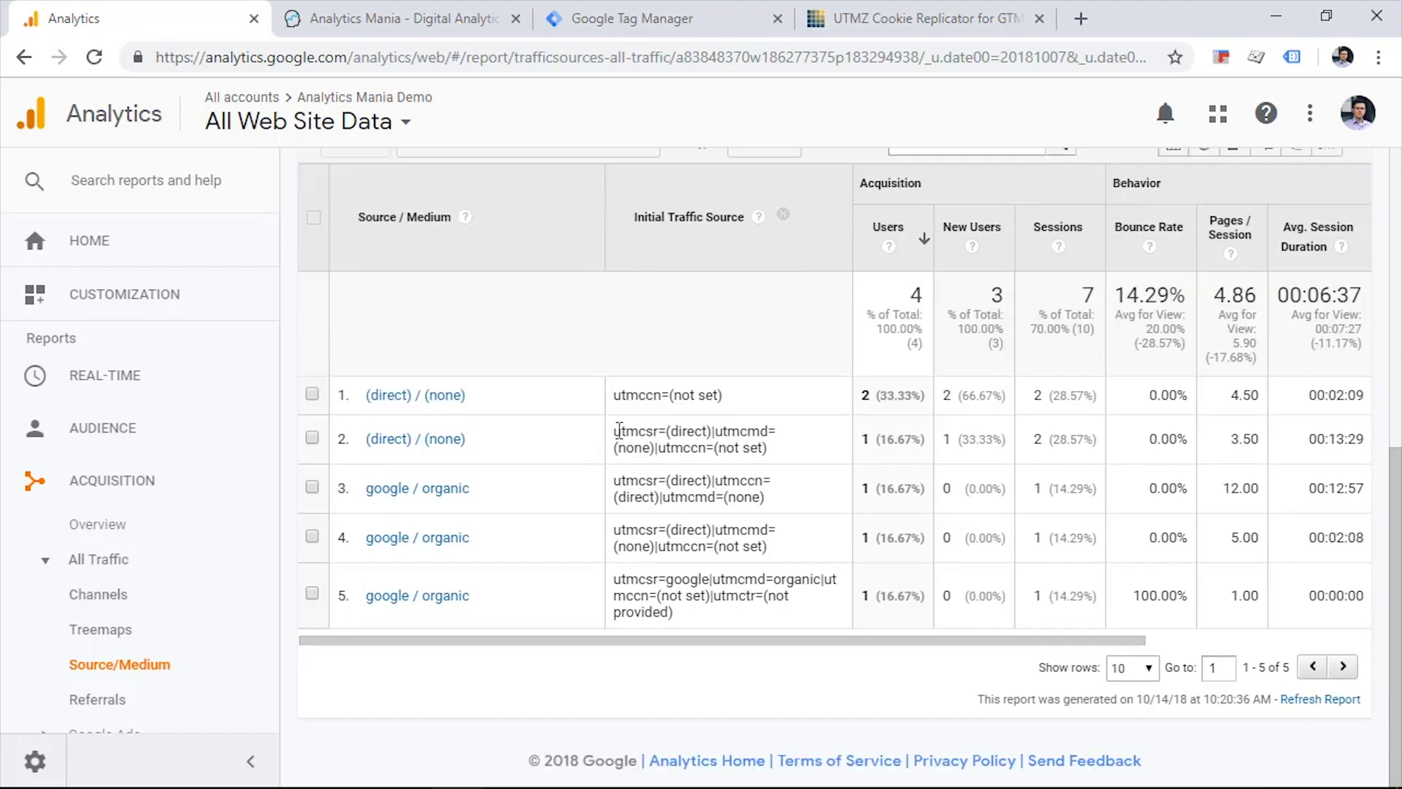
{"action": "scroll", "coordinate": [618, 437], "scroll_direction": "up", "scroll_amount": 3}
{"action": "scroll", "coordinate": [618, 437], "scroll_direction": "down", "scroll_amount": 3}
{"action": "scroll", "coordinate": [786, 468], "scroll_direction": "up", "scroll_amount": 5}
{"action": "scroll", "coordinate": [787, 471], "scroll_direction": "up", "scroll_amount": 2}
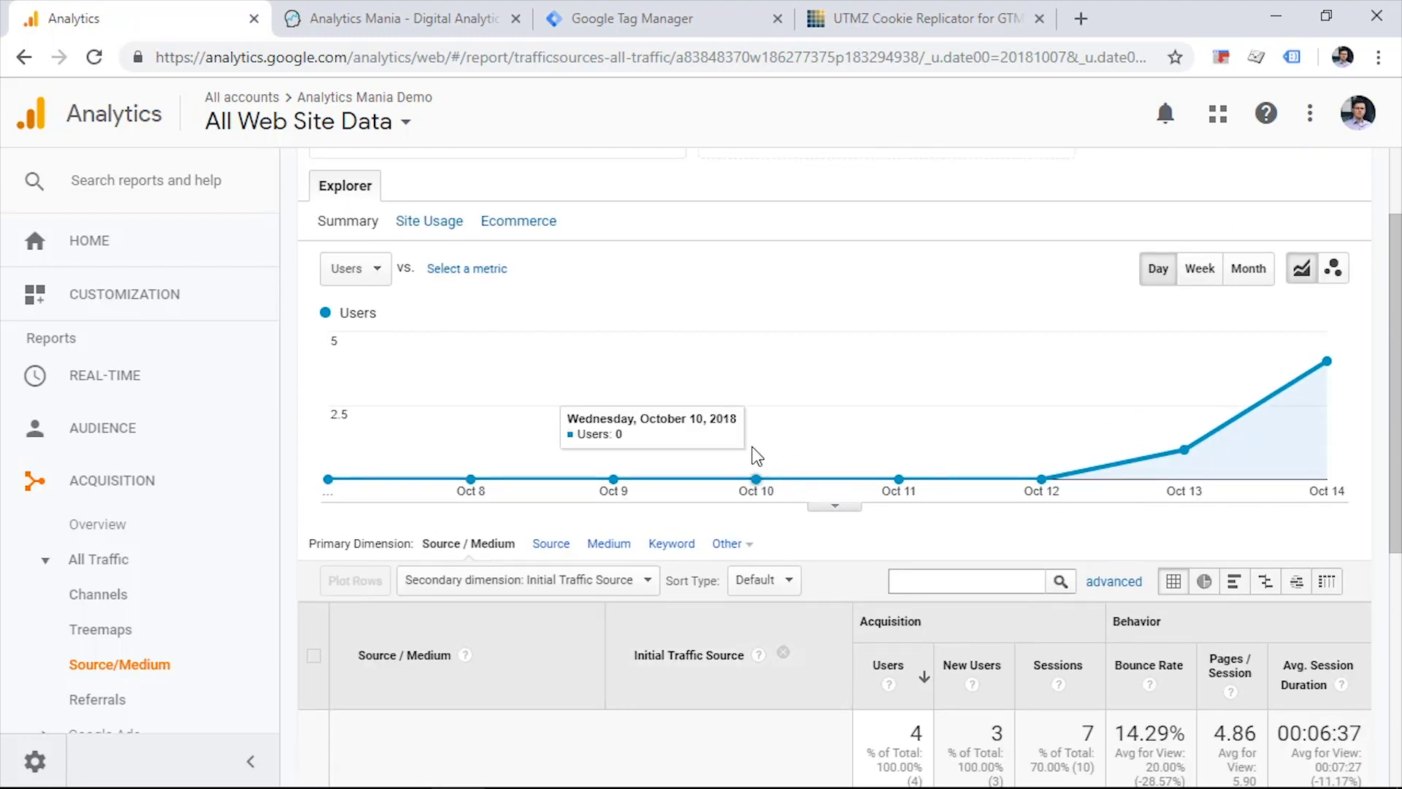
- Expand the Real-Time report options in the left navigation
{"action": "left_click", "coordinate": [123, 380]}
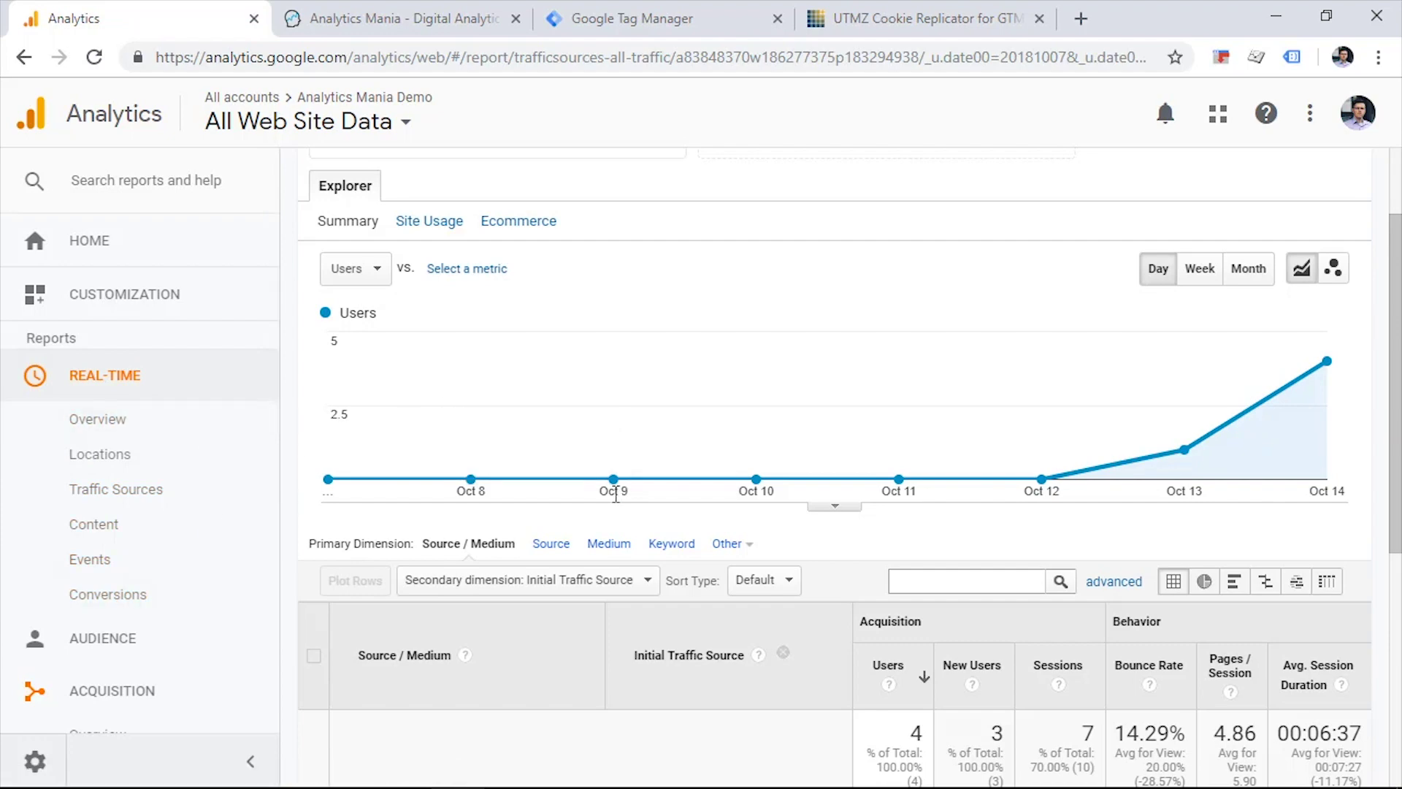
{"action": "mouse_move", "coordinate": [618, 490]}
{"action": "scroll", "coordinate": [618, 488], "scroll_direction": "down", "scroll_amount": 3}
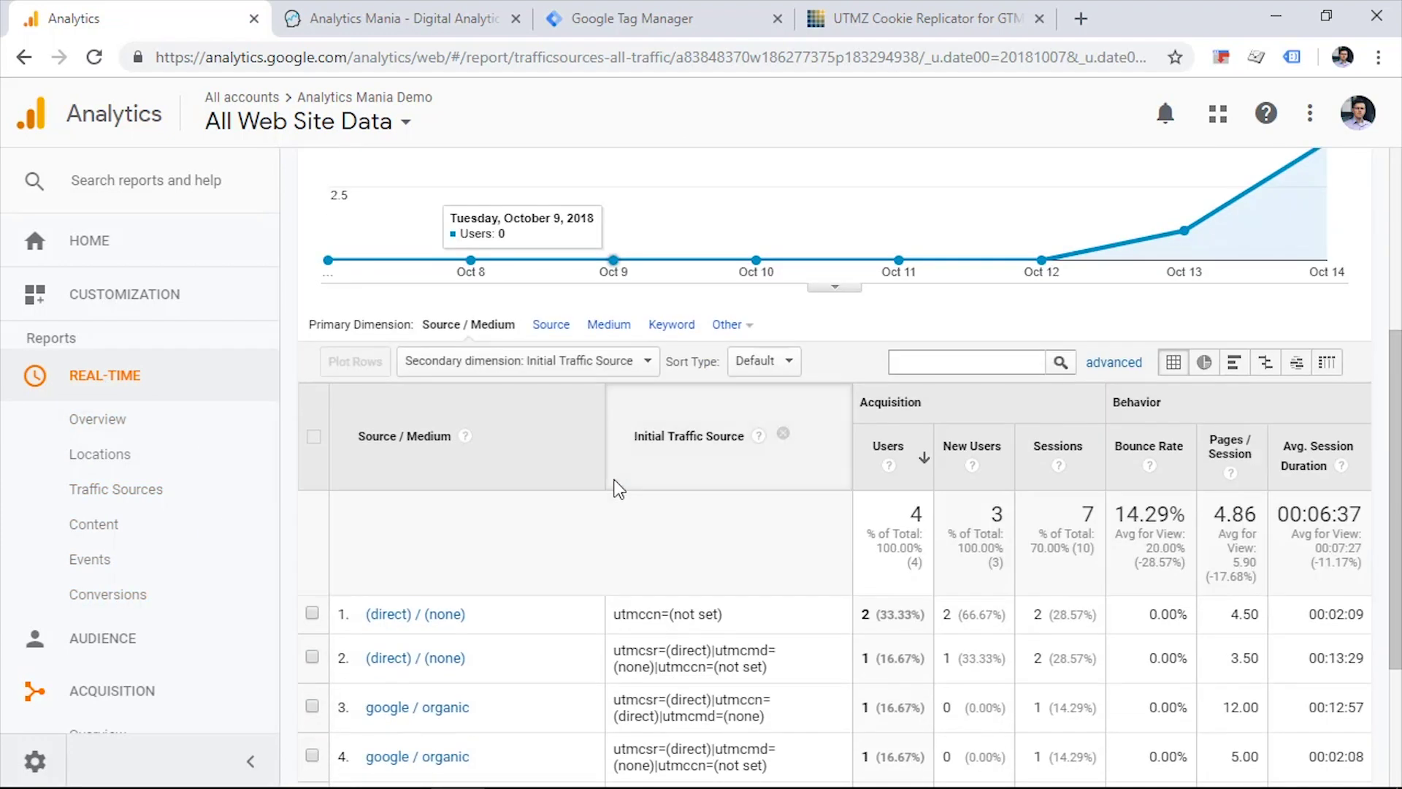
{"action": "scroll", "coordinate": [606, 443], "scroll_direction": "down", "scroll_amount": 3}
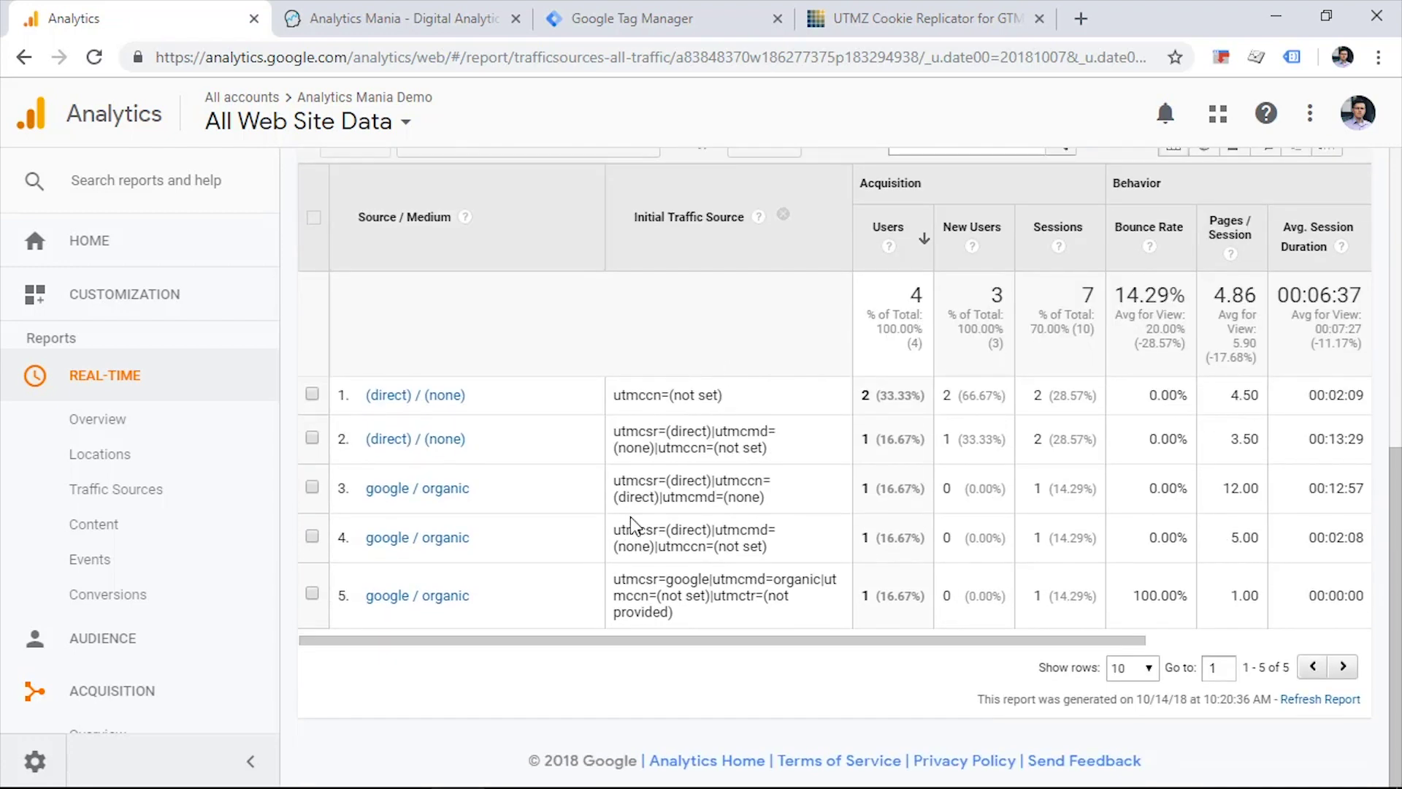
{"action": "scroll", "coordinate": [727, 387], "scroll_direction": "up", "scroll_amount": 3}
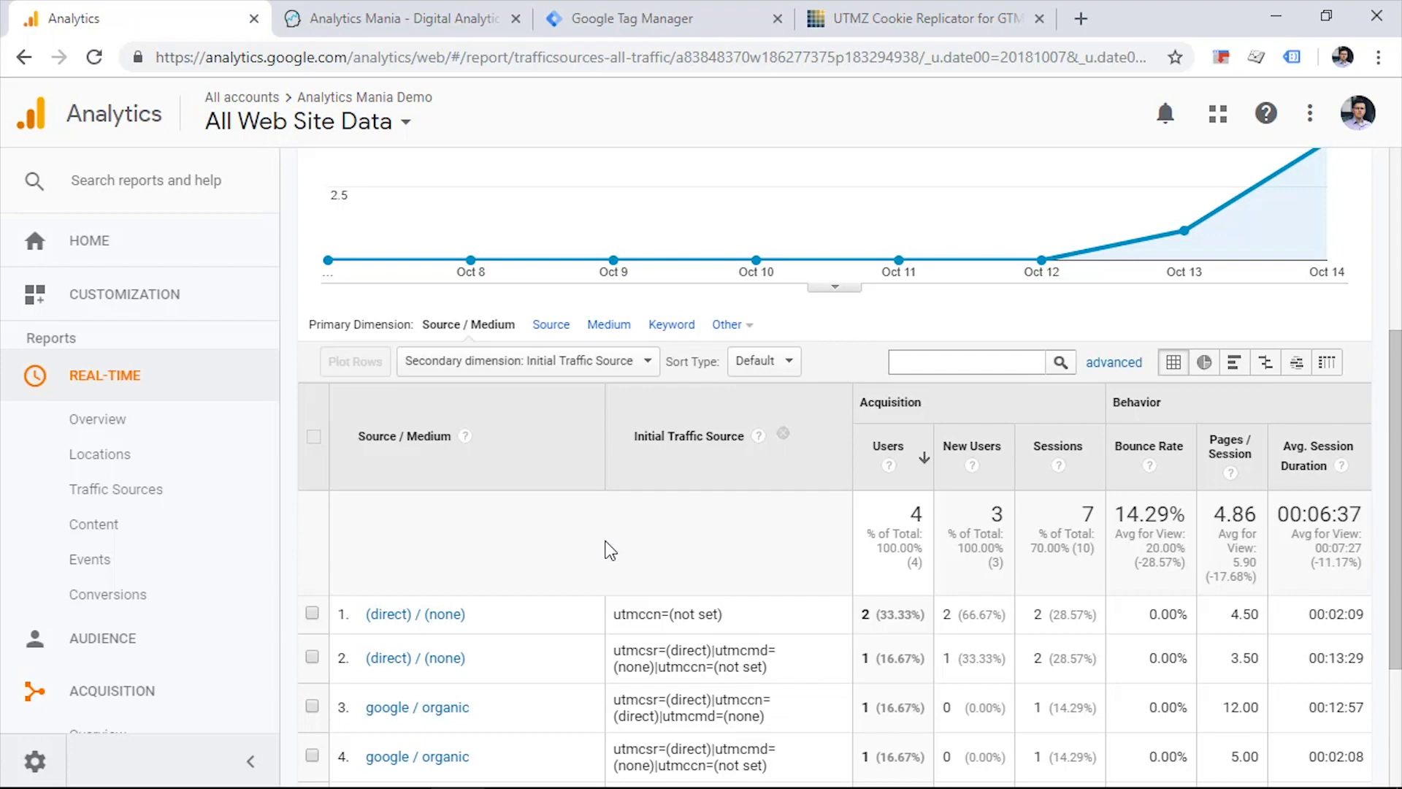
{"action": "scroll", "coordinate": [610, 552], "scroll_direction": "down", "scroll_amount": 3}
{"action": "scroll", "coordinate": [602, 485], "scroll_direction": "up", "scroll_amount": 3}
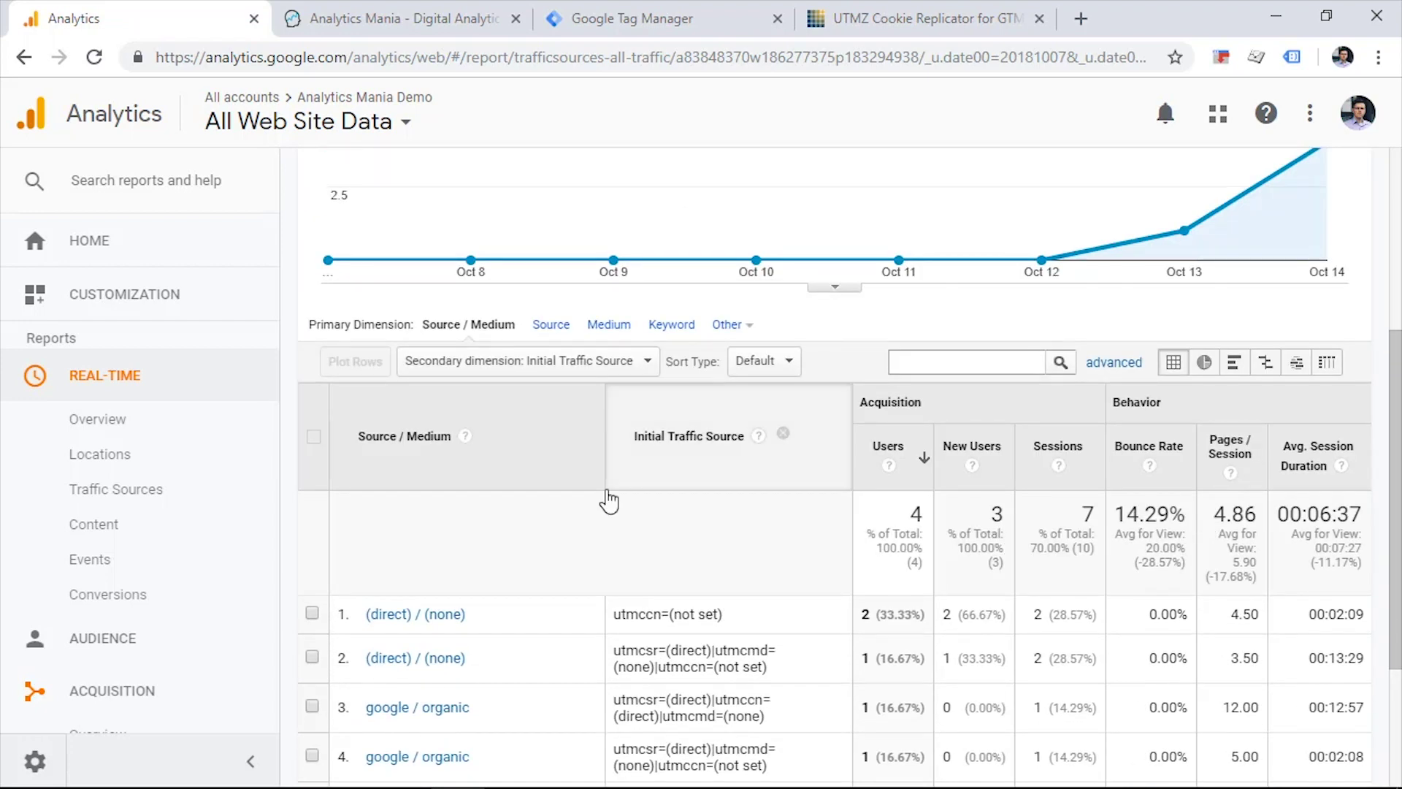